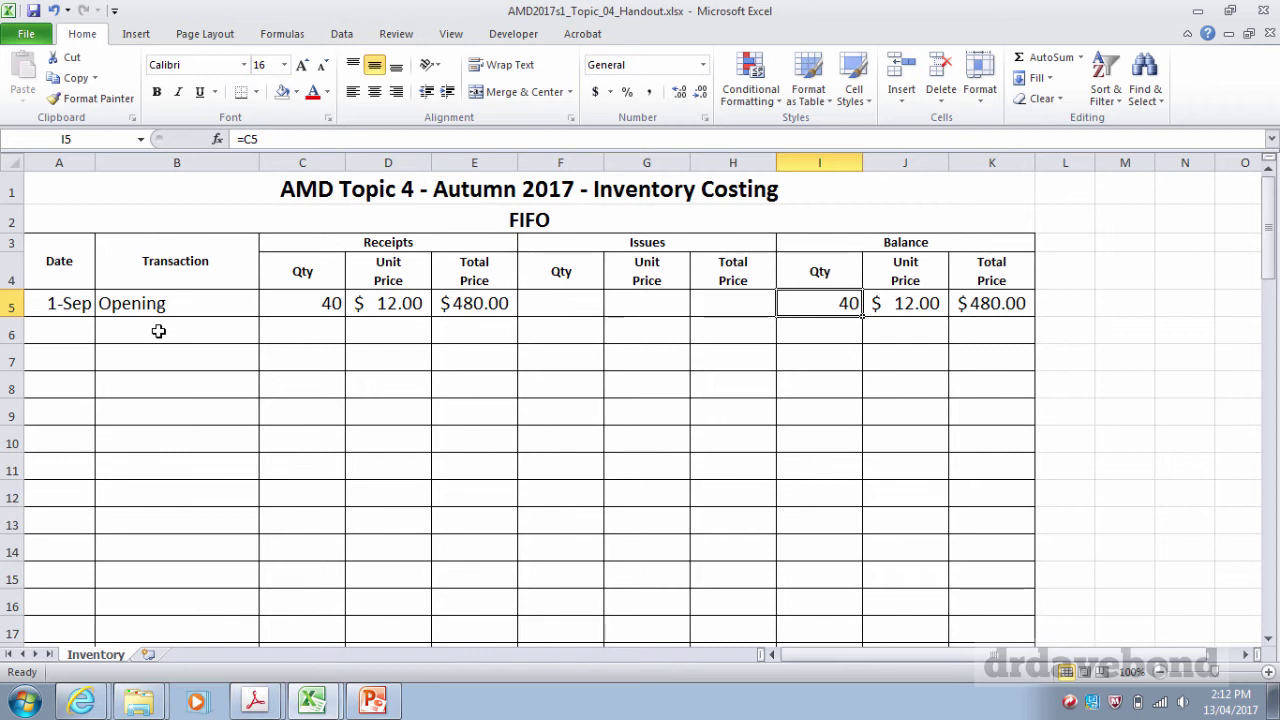
# Record a new row 7 transaction dated 4-Sep with the description Purchase
pyautogui.press('Right')
pyautogui.press('Right')
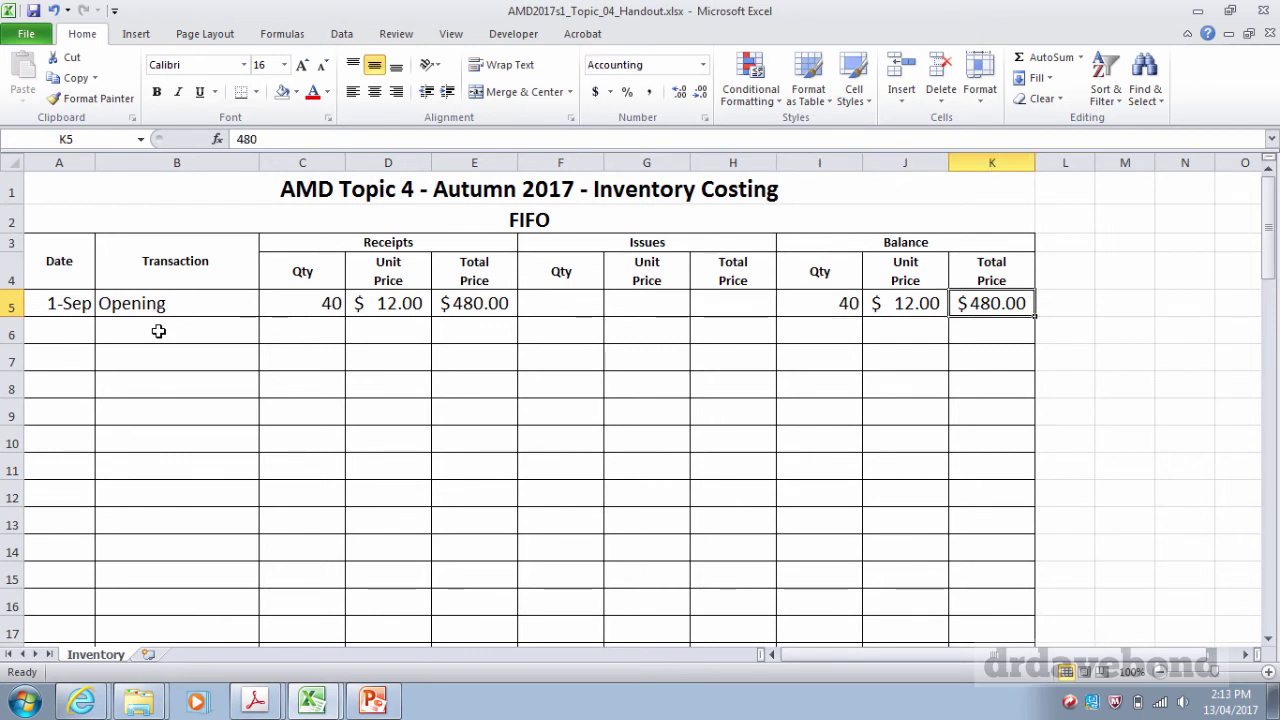
pyautogui.press('Down')
pyautogui.press('Down')
pyautogui.press('Left')
pyautogui.press('Left')
pyautogui.press('Home')
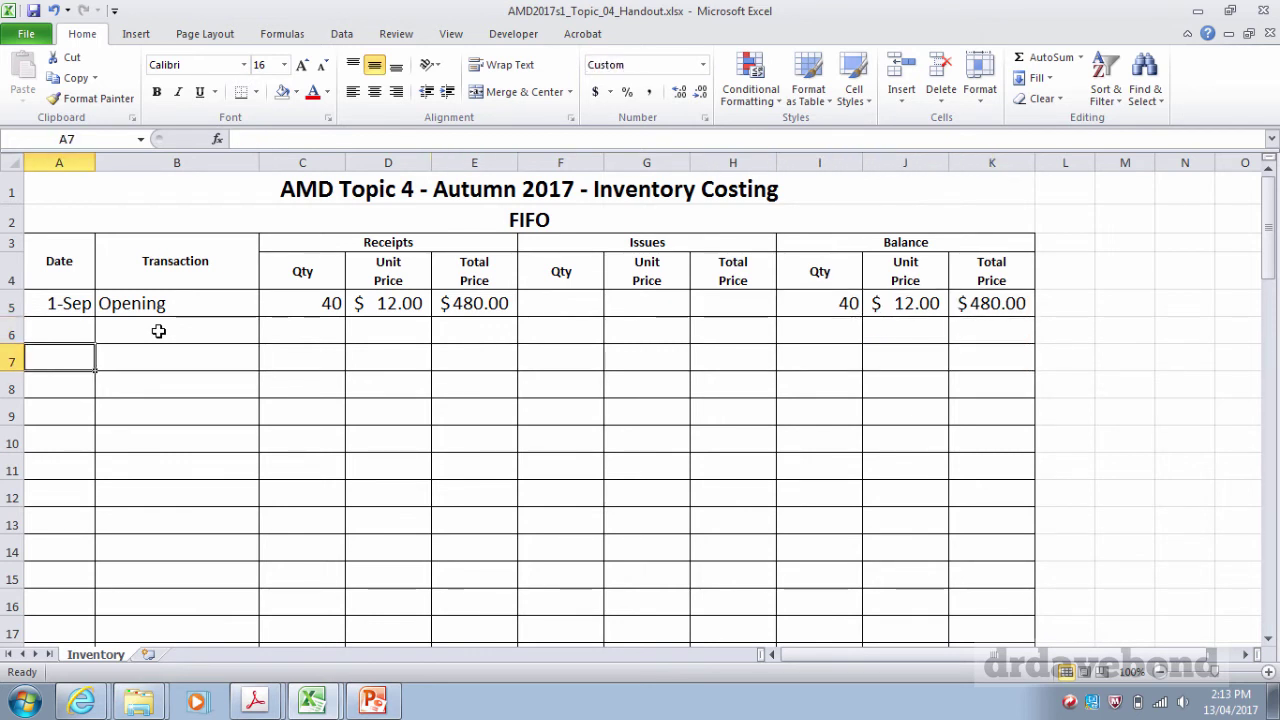
pyautogui.write('4 sep')
pyautogui.press('Tab')
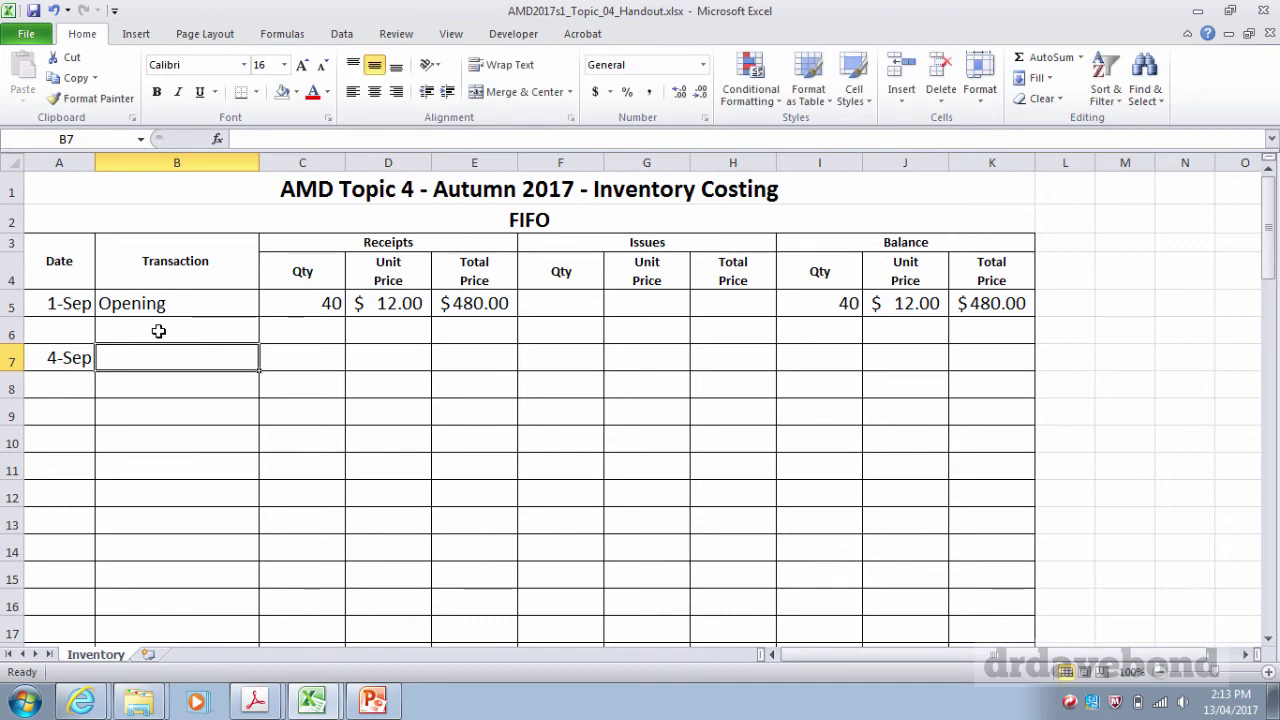
pyautogui.write('P')
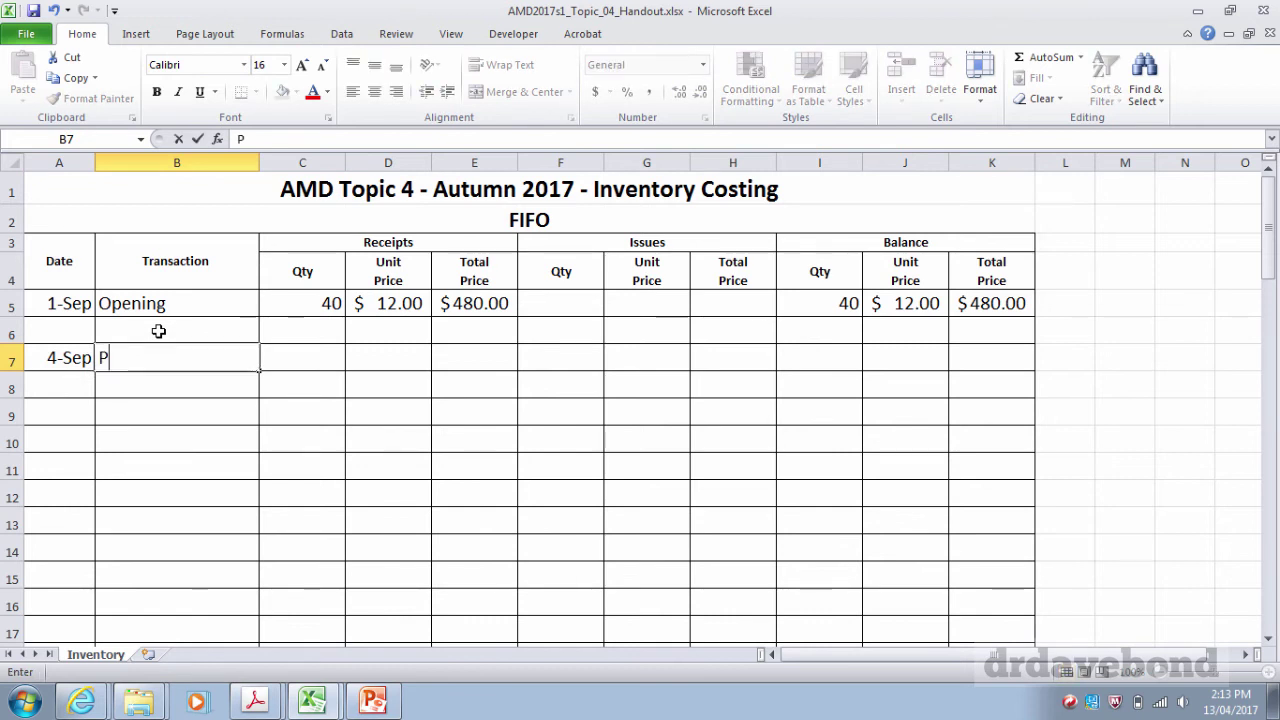
pyautogui.write('urchase')
pyautogui.press('Tab')
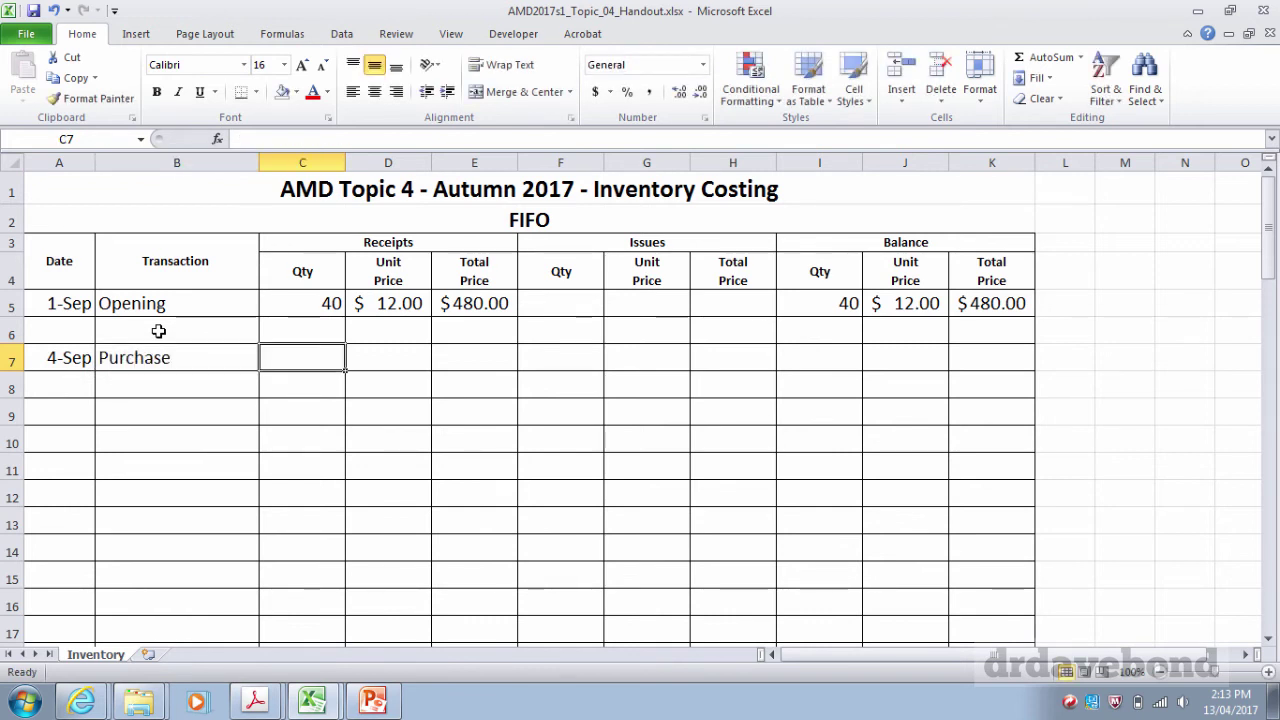
# Enter a receipts quantity of 60 and a unit price of 13 for the 4-Sep purchase
pyautogui.write('60')
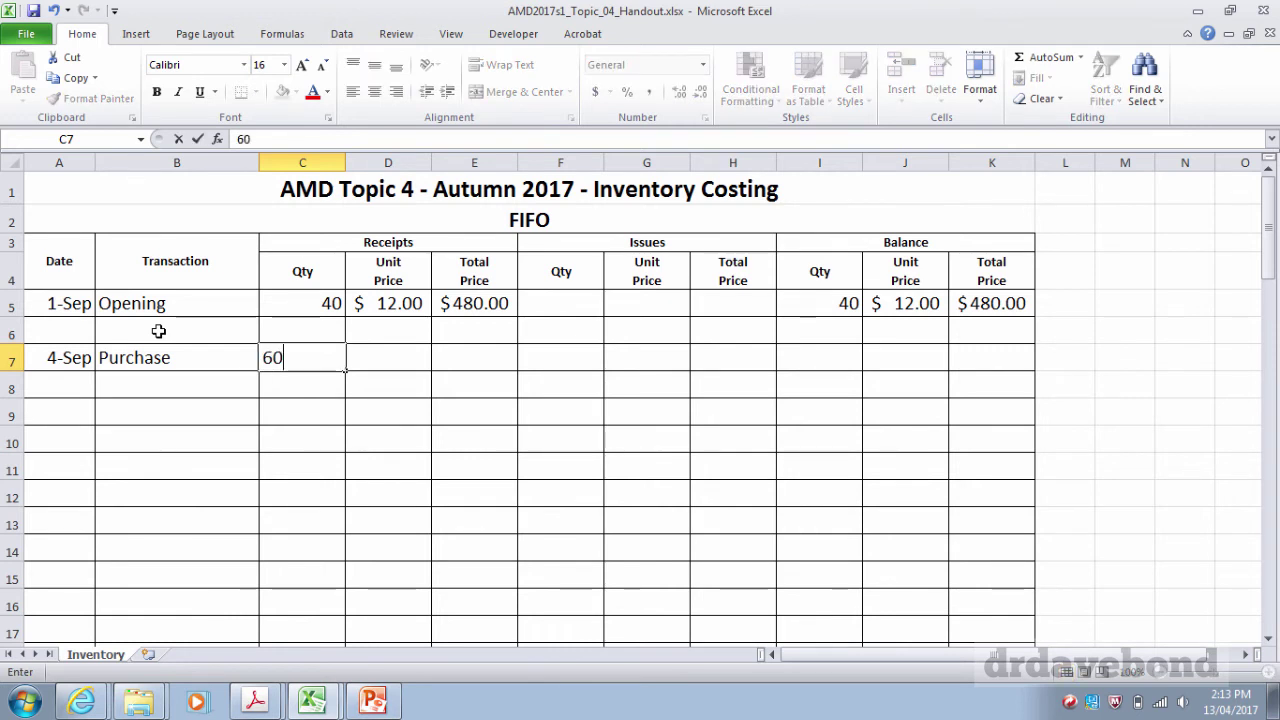
pyautogui.press('Tab')
pyautogui.write('13')
pyautogui.press('Tab')
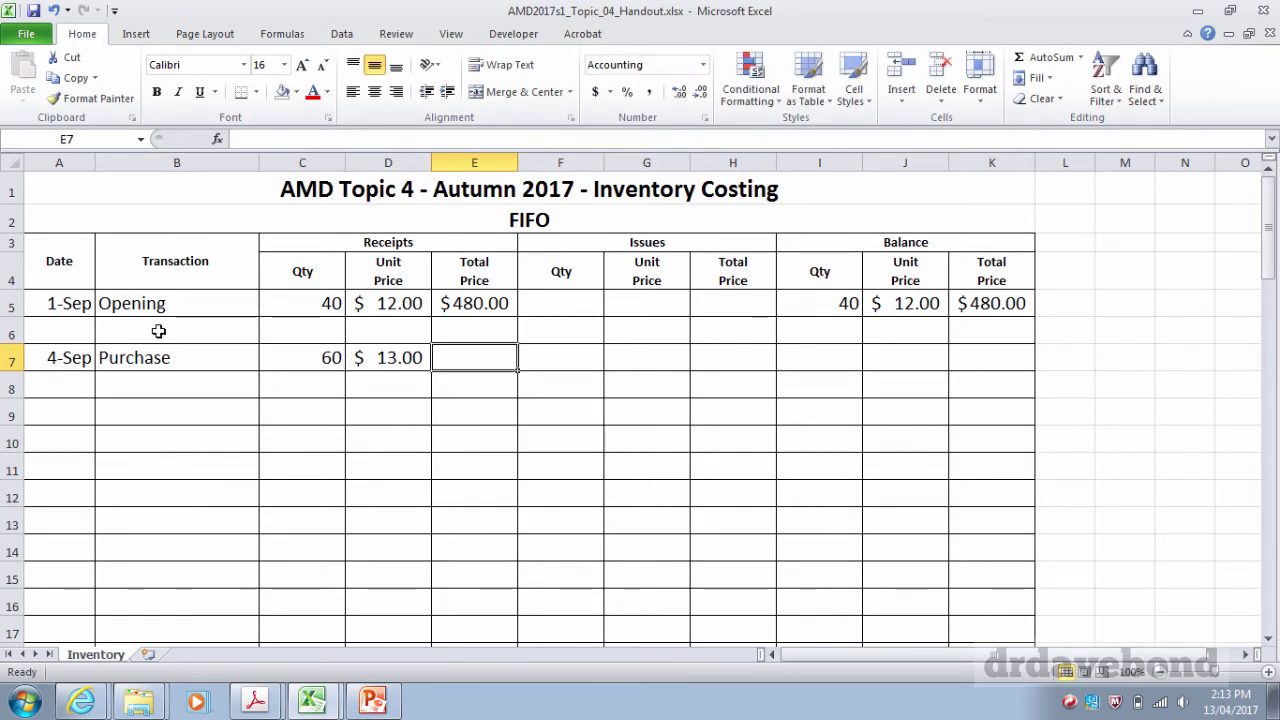
# Calculate the purchase's receipts total price in E7 with the formula =C7*D7
pyautogui.write('=')
pyautogui.press('Left')
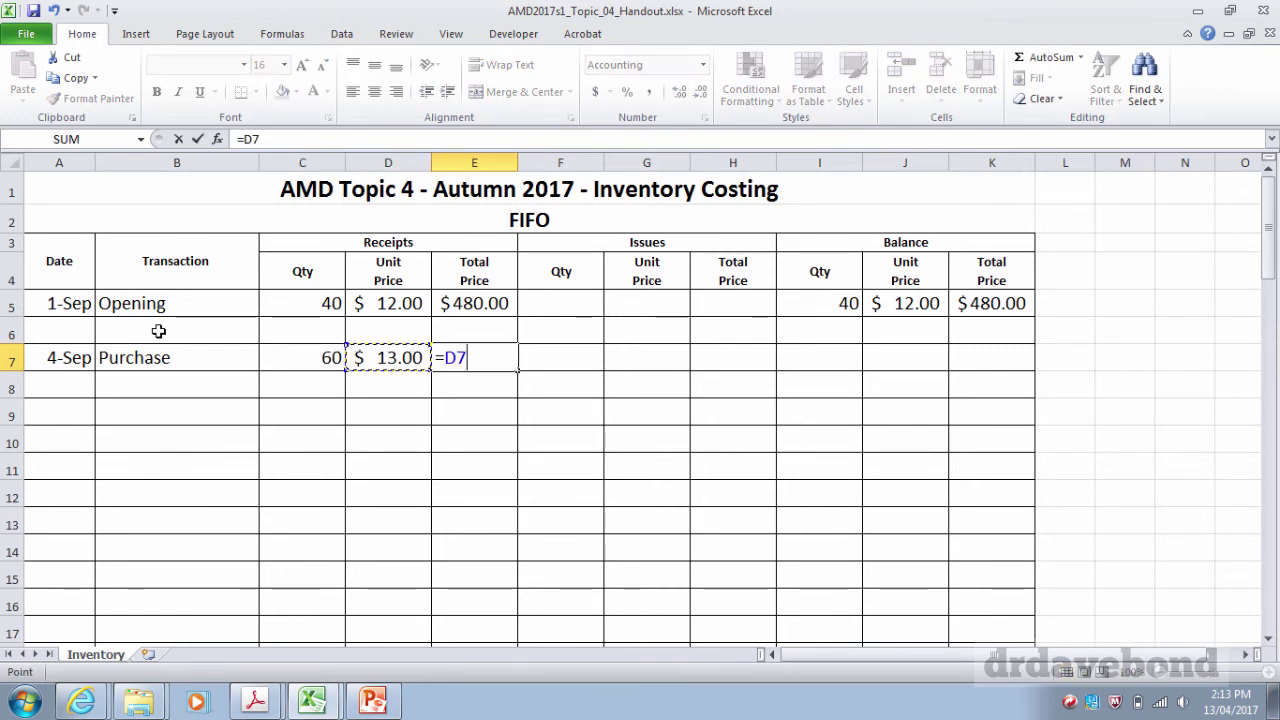
pyautogui.press('Left')
pyautogui.write('*')
pyautogui.press('Left')
pyautogui.press('Return')
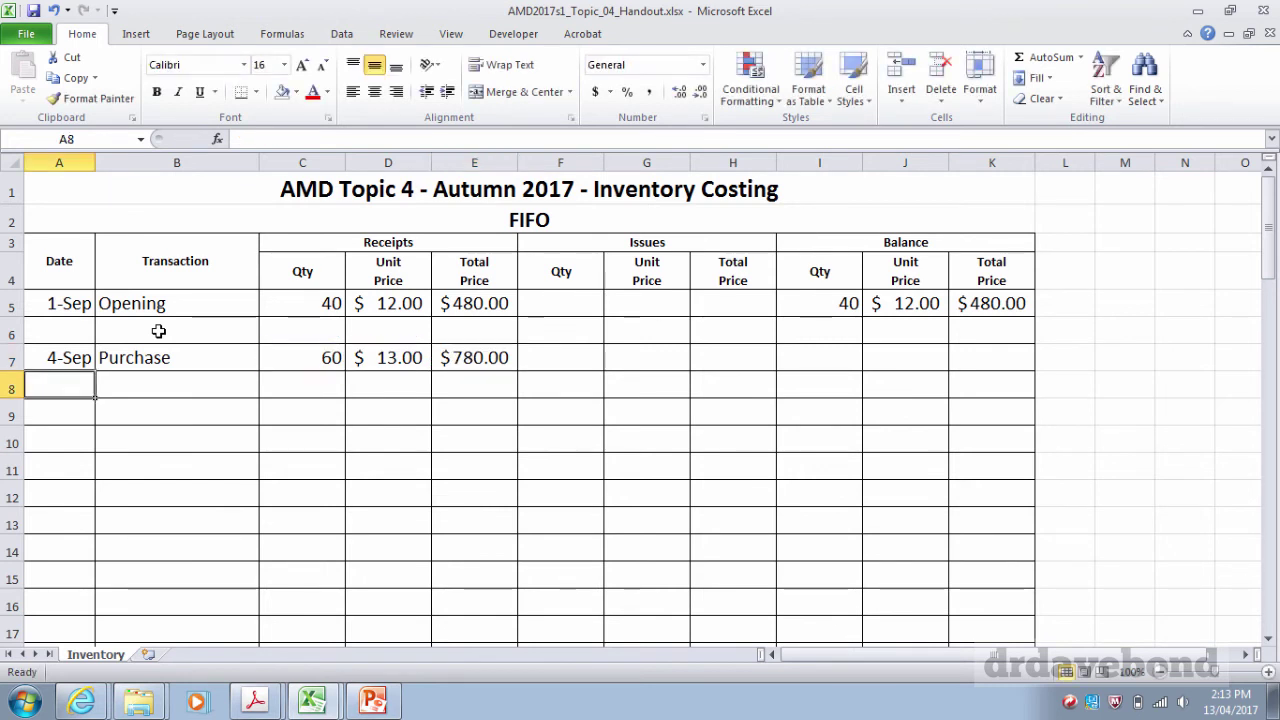
# Enter the balance quantities 40 in I7 and 60 in I8 for the 4-Sep purchase
pyautogui.press('Up')
pyautogui.press('Right')
pyautogui.press('Right')
pyautogui.press('Right')
pyautogui.press('Right')
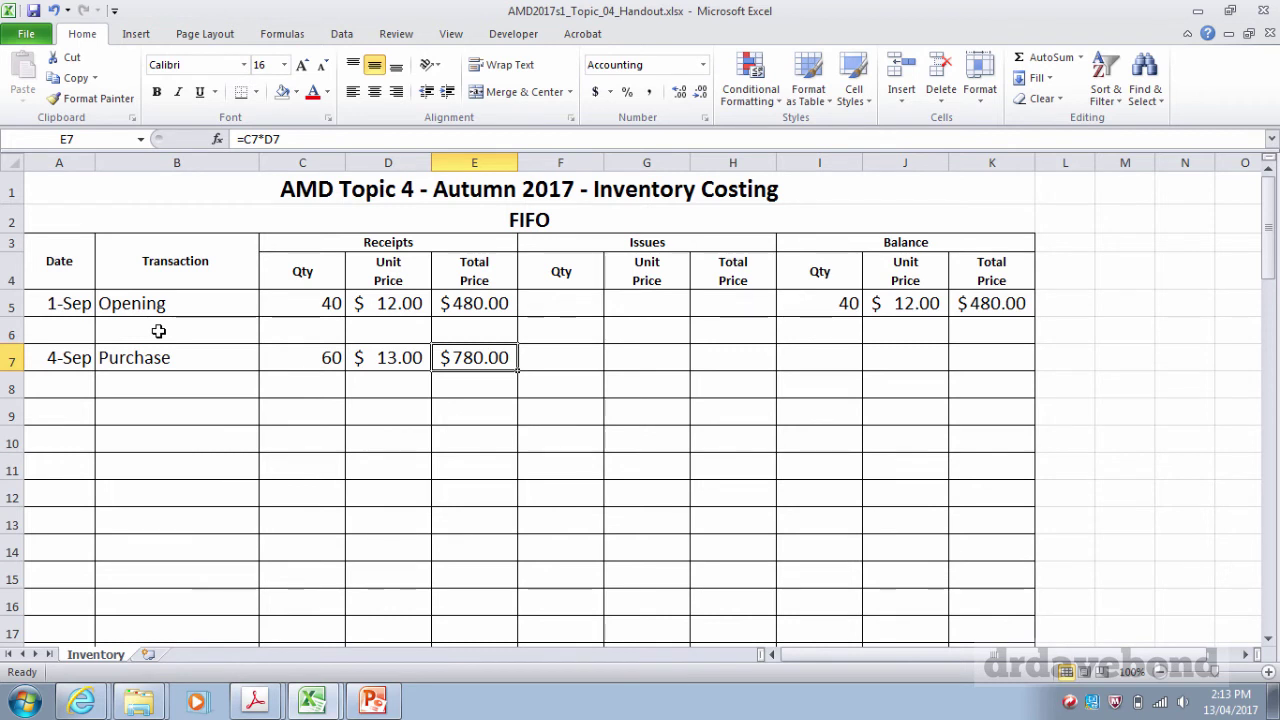
pyautogui.press('Right')
pyautogui.press('Right')
pyautogui.press('Right')
pyautogui.press('Right')
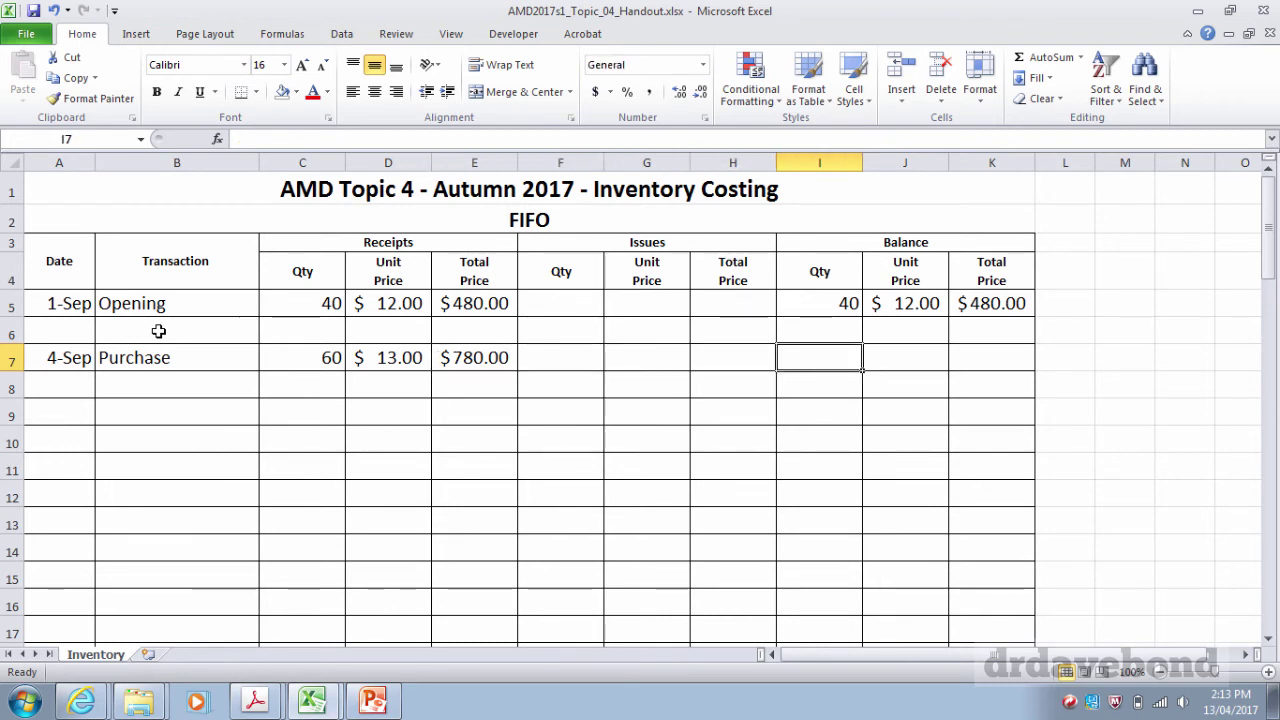
pyautogui.write('40')
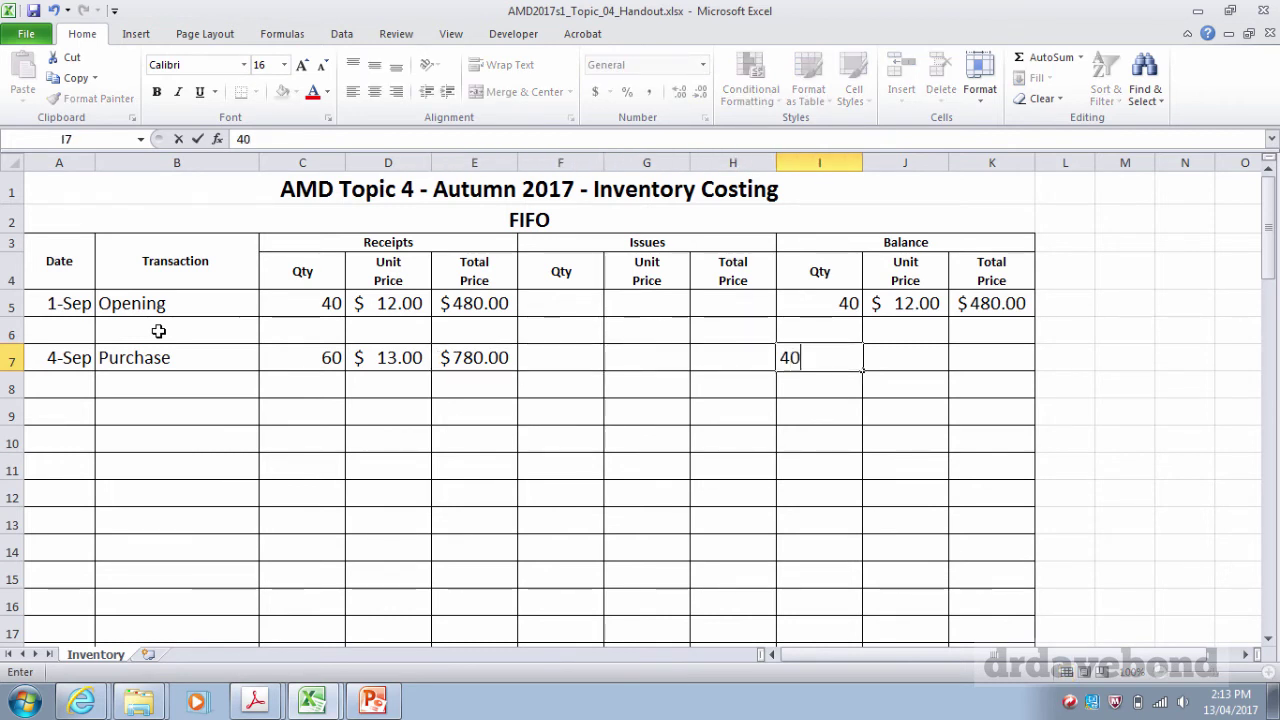
pyautogui.press('Return')
pyautogui.write('60')
# Enter the balance unit prices 12 in J7 and 13 in J8
pyautogui.press('Up')
pyautogui.press('Right')
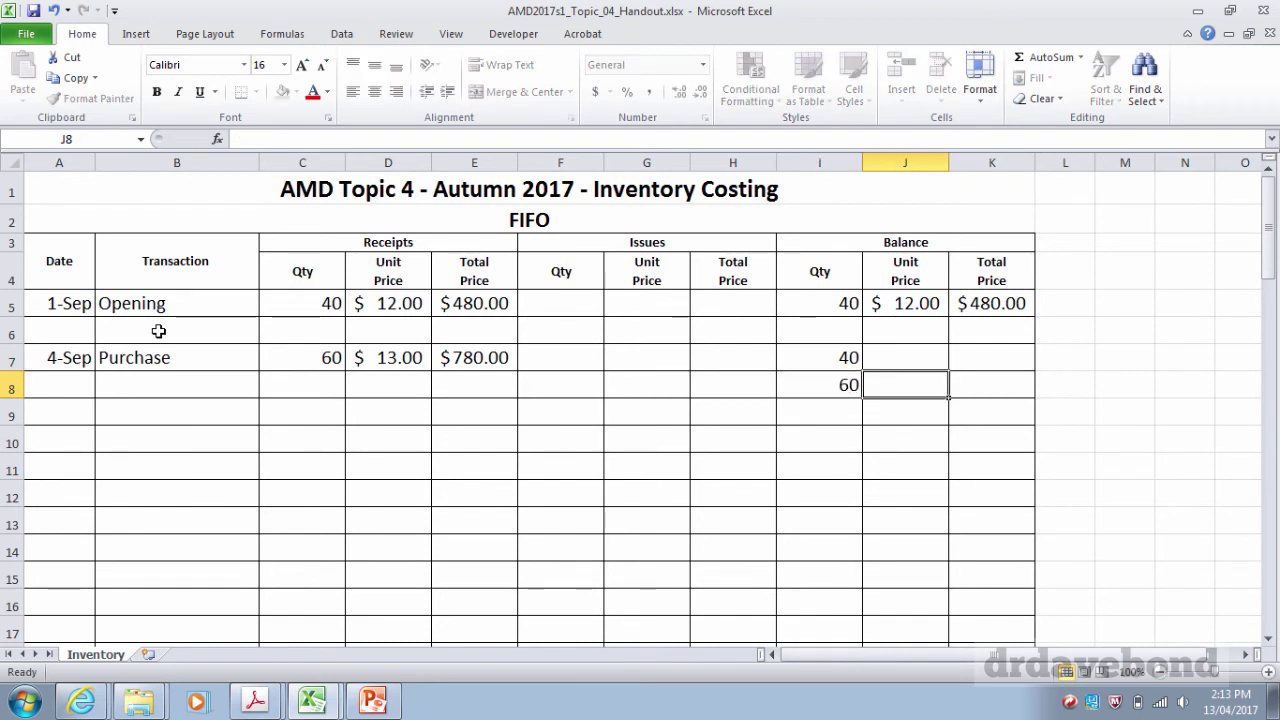
pyautogui.write('12')
pyautogui.press('Return')
pyautogui.write('13')
pyautogui.press('Tab')
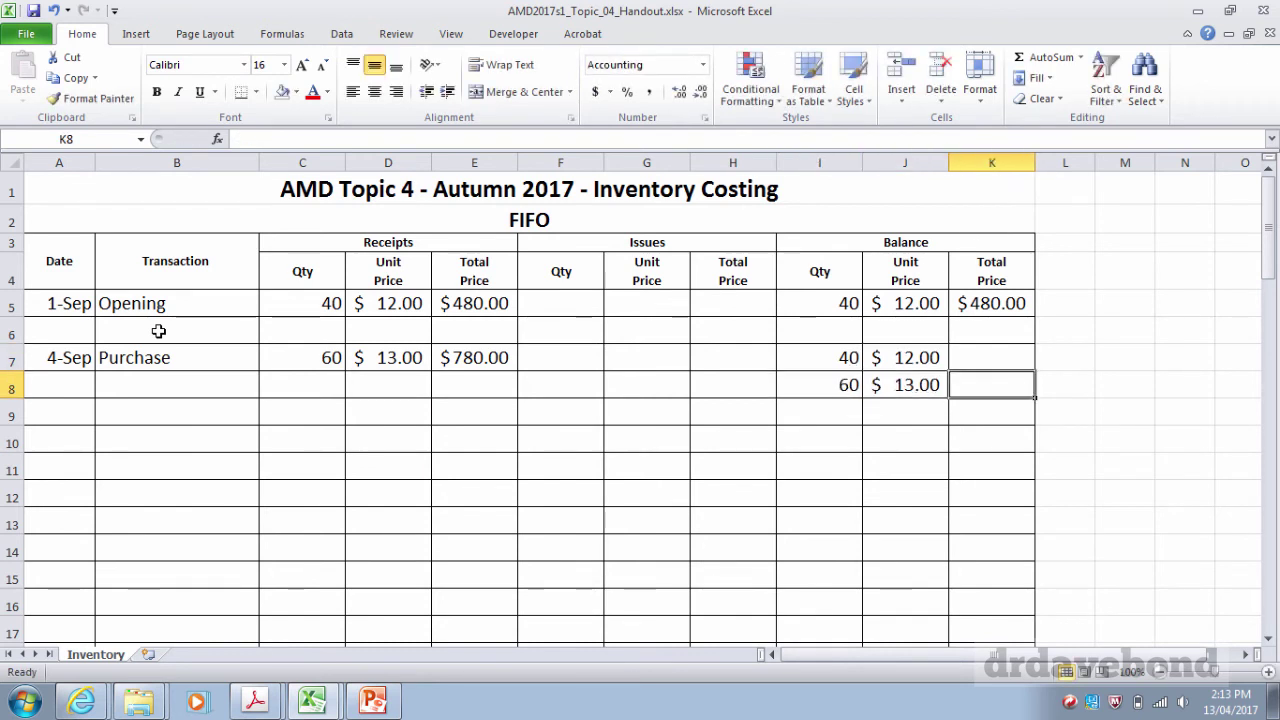
# Calculate the balance total price in K7 with =I7*J7 and copy the formula down to K8
pyautogui.press('Up')
pyautogui.write('=')
pyautogui.press('Left')
pyautogui.press('Left')
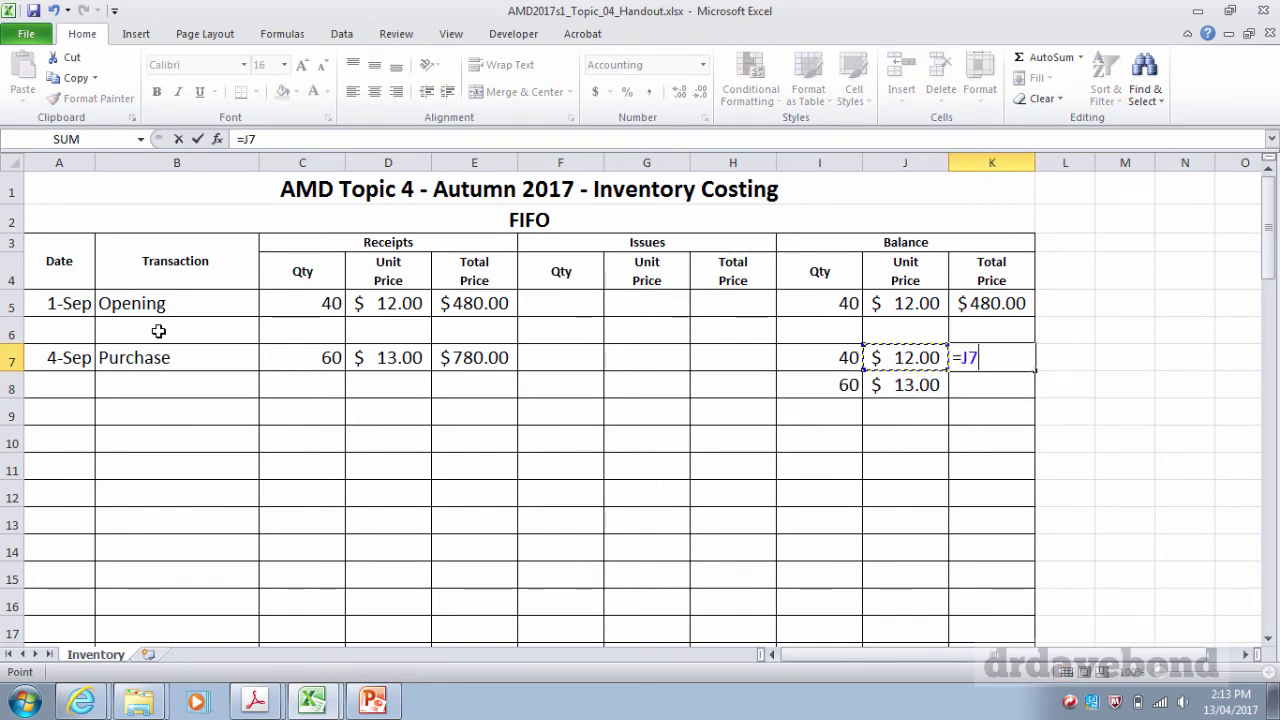
pyautogui.write('*')
pyautogui.press('Left')
pyautogui.press('Return')
pyautogui.press('Up')
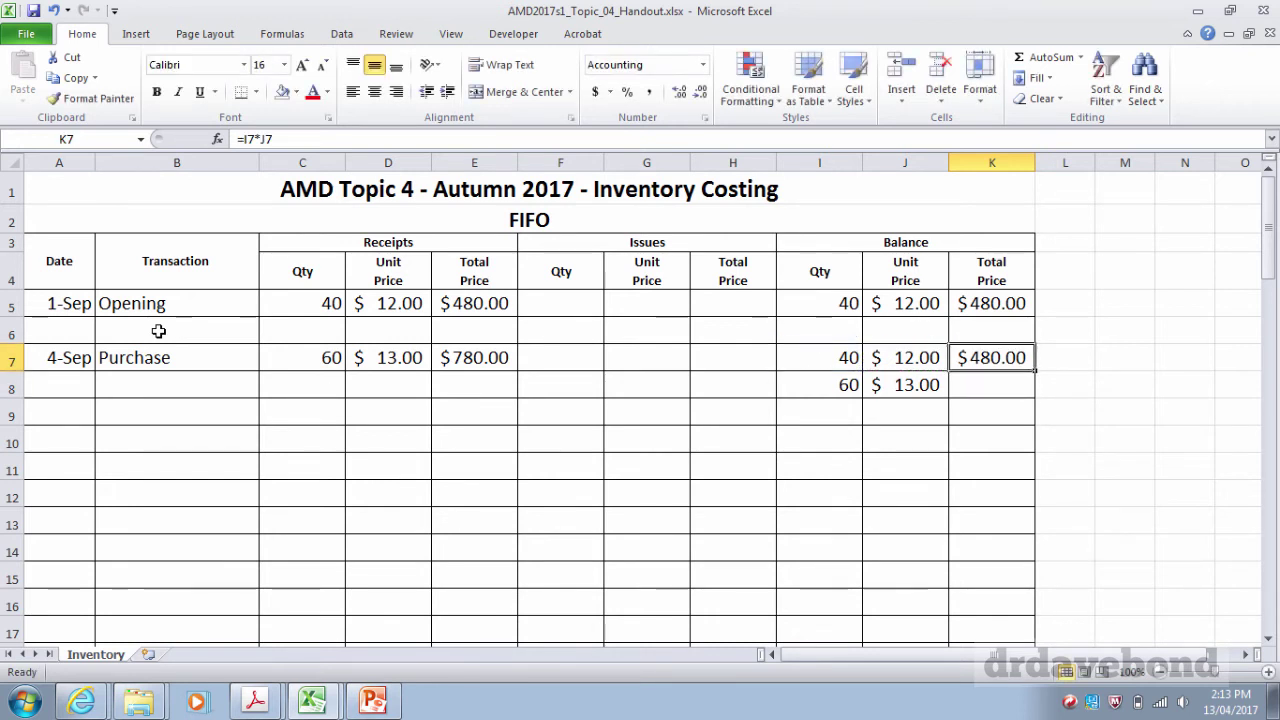
pyautogui.hotkey('ctrl', 'c')
pyautogui.press('Down')
pyautogui.hotkey('ctrl', 'v')
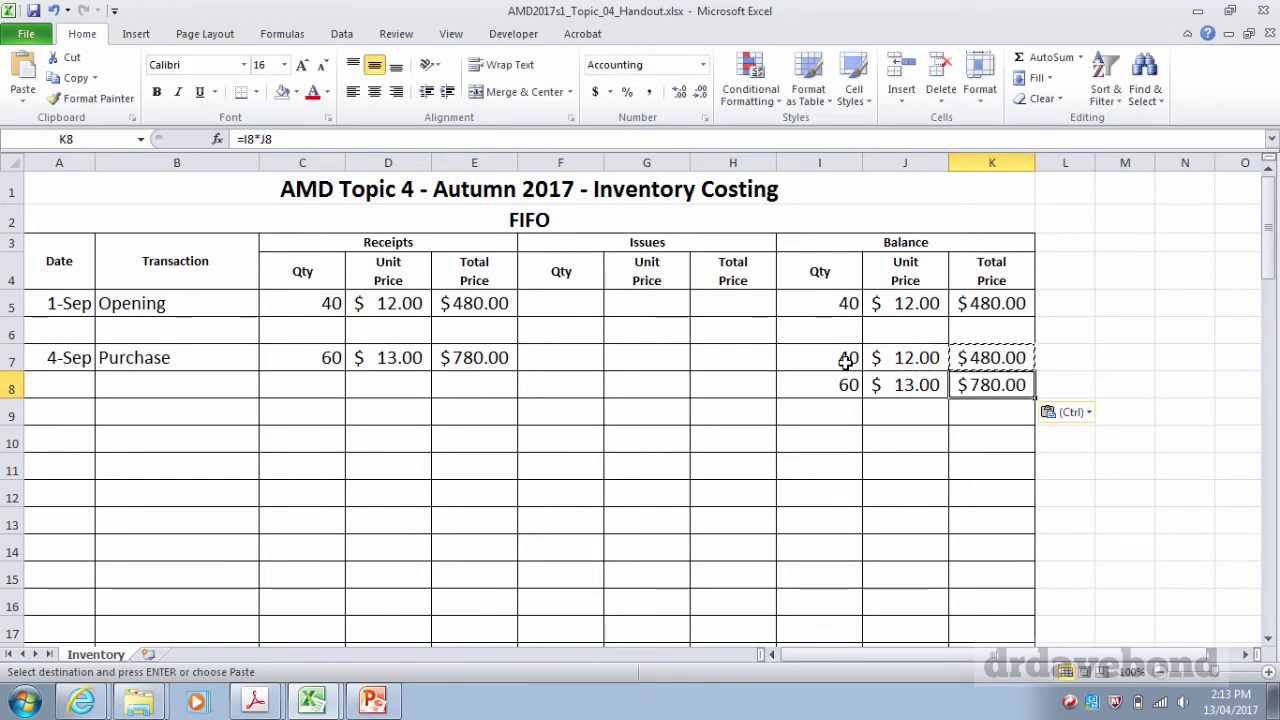
# Add up the two balance quantities in I9 with the formula =I7+I8
pyautogui.moveTo(828, 352); pyautogui.dragTo(960, 384)
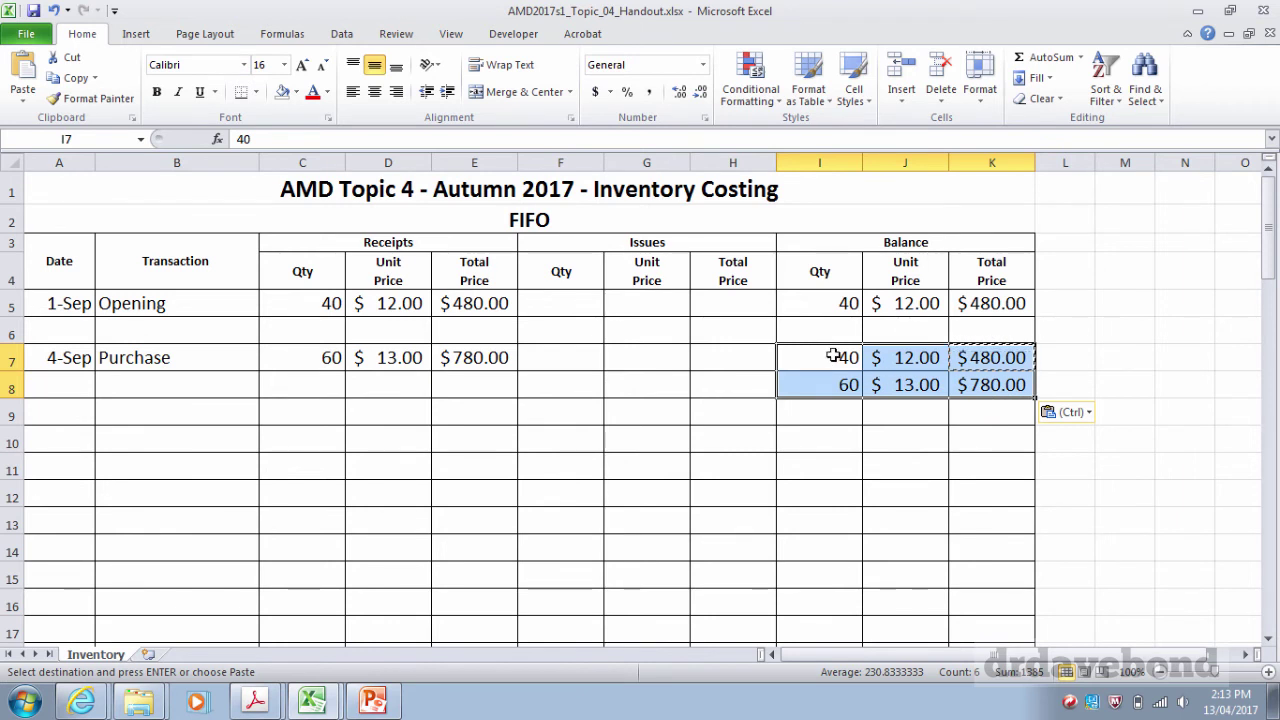
pyautogui.click(823, 406)
pyautogui.write('=')
pyautogui.press('Up')
pyautogui.press('Up')
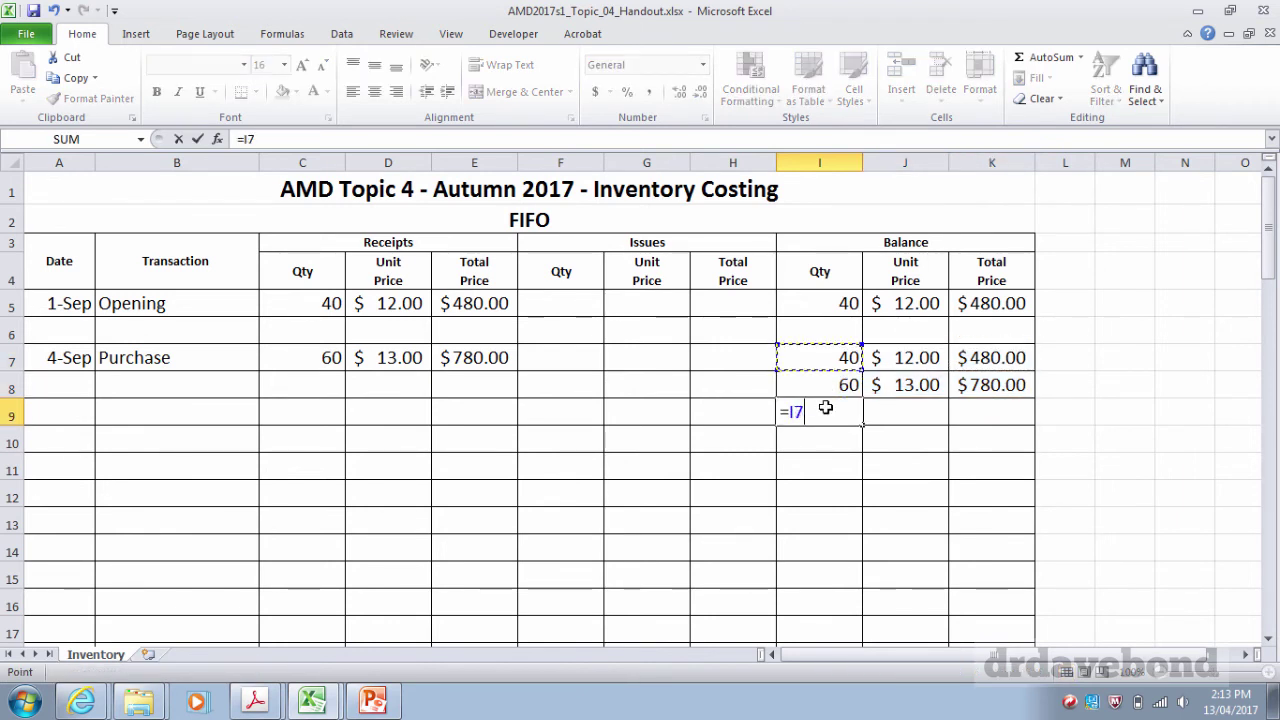
pyautogui.write('+')
pyautogui.press('Up')
pyautogui.press('Return')
# Copy the quantity sum formula from I9 into K9 to total the balance prices
pyautogui.click(825, 408)
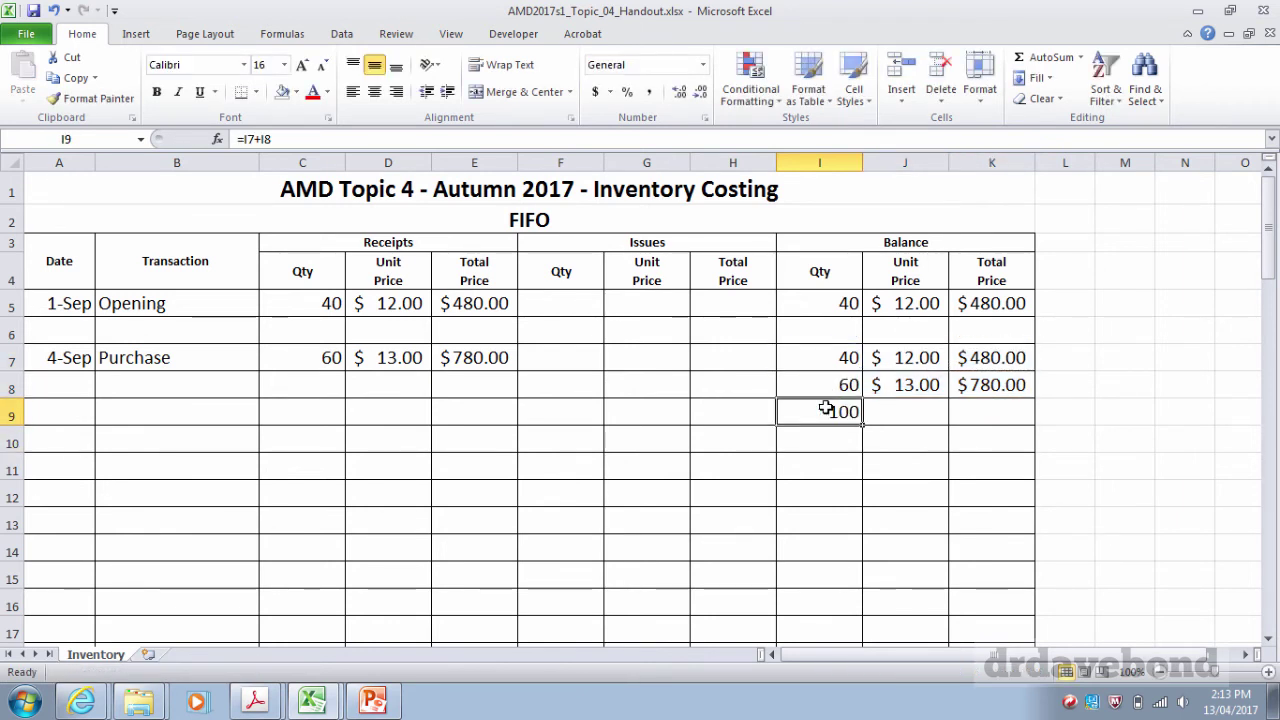
pyautogui.hotkey('ctrl', 'c')
pyautogui.press('Right')
pyautogui.press('Right')
pyautogui.hotkey('ctrl', 'v')
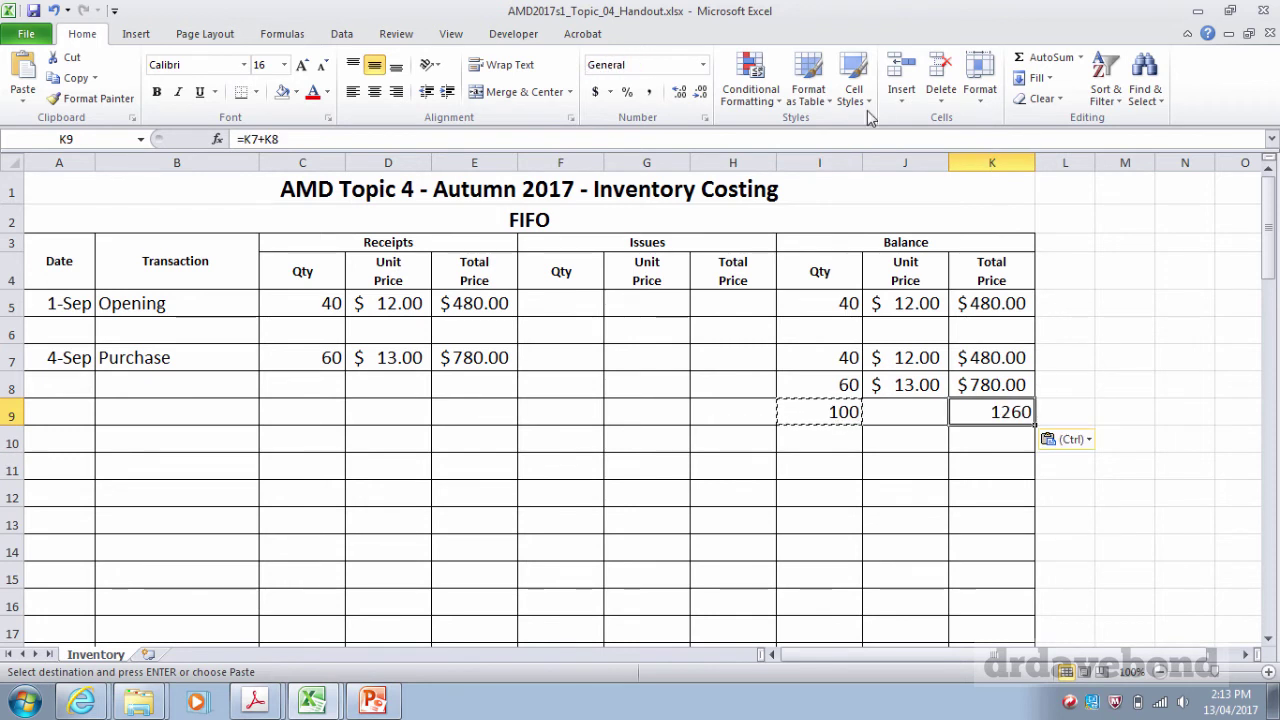
# Apply the dollar accounting format to K9 and autofit the width of column K
pyautogui.click(597, 92)
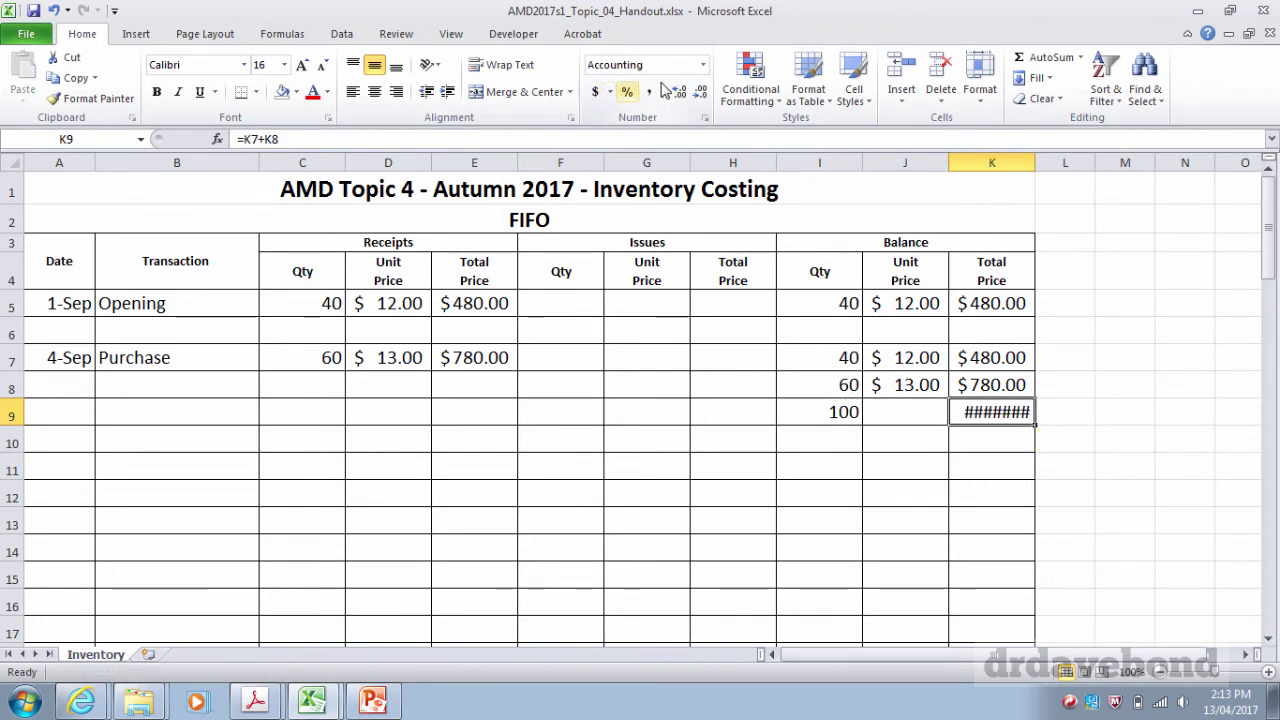
pyautogui.doubleClick(1035, 162)
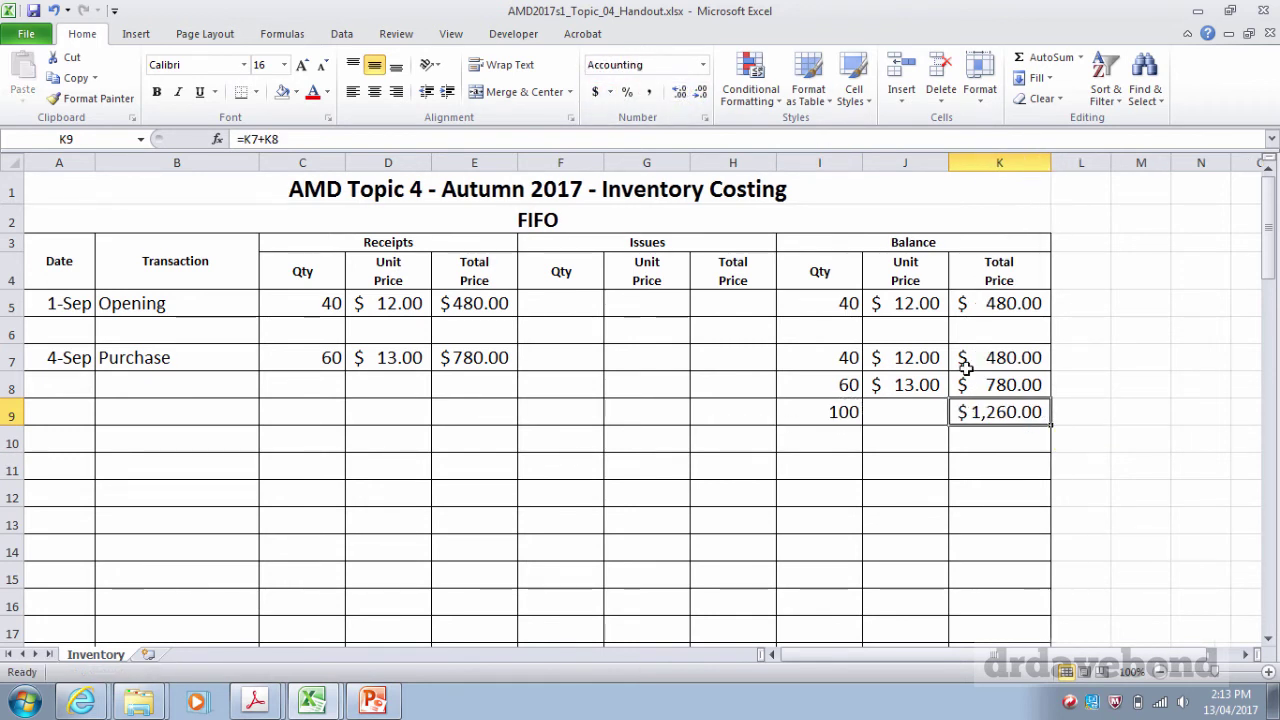
# Fill the balance total cells I9 to K9 with yellow
pyautogui.moveTo(977, 411); pyautogui.dragTo(840, 411)
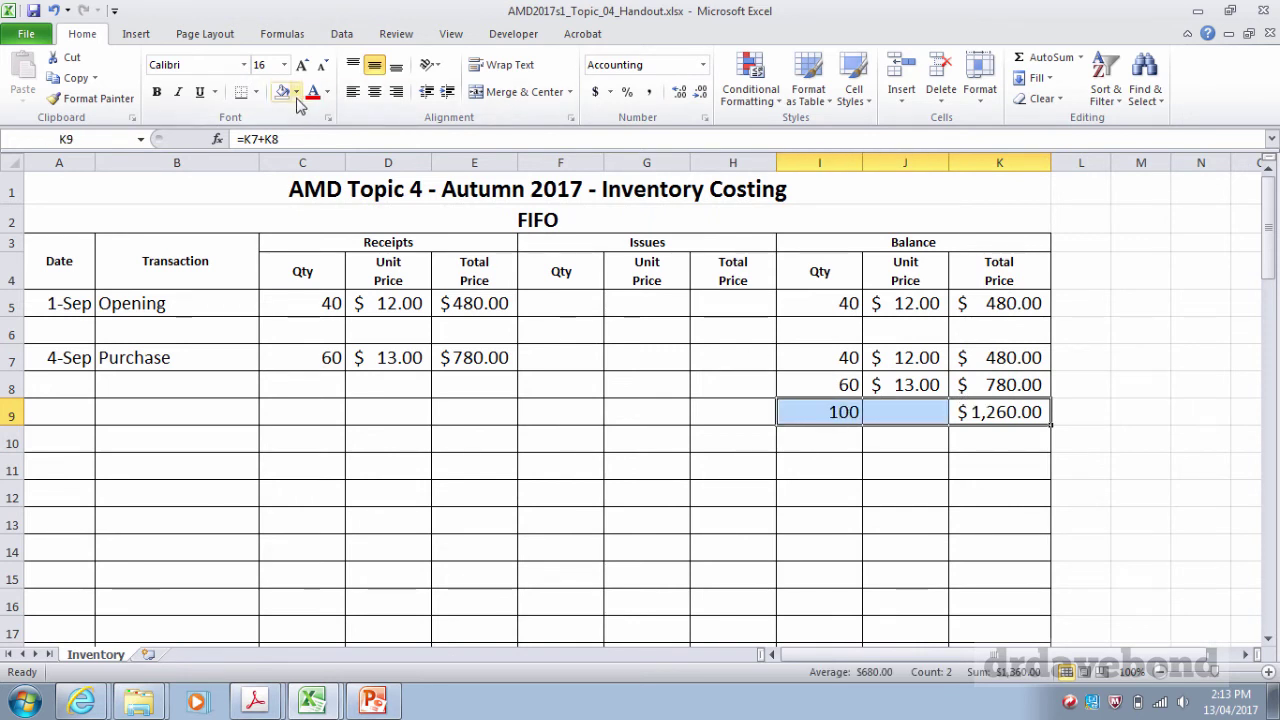
pyautogui.click(296, 91)
pyautogui.click(328, 228)
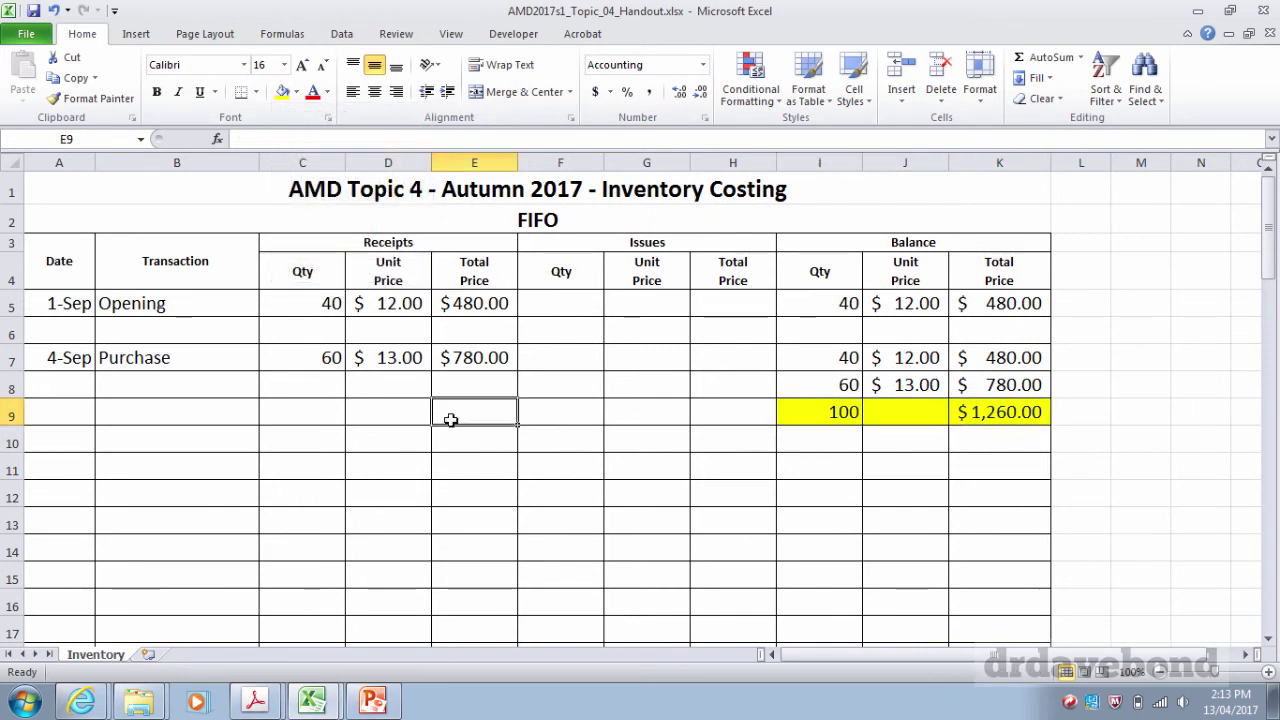
# Enter the date 10-Sep in A11 for the next transaction
pyautogui.press('Left')
pyautogui.press('Left')
pyautogui.press('Right')
pyautogui.press('Right')
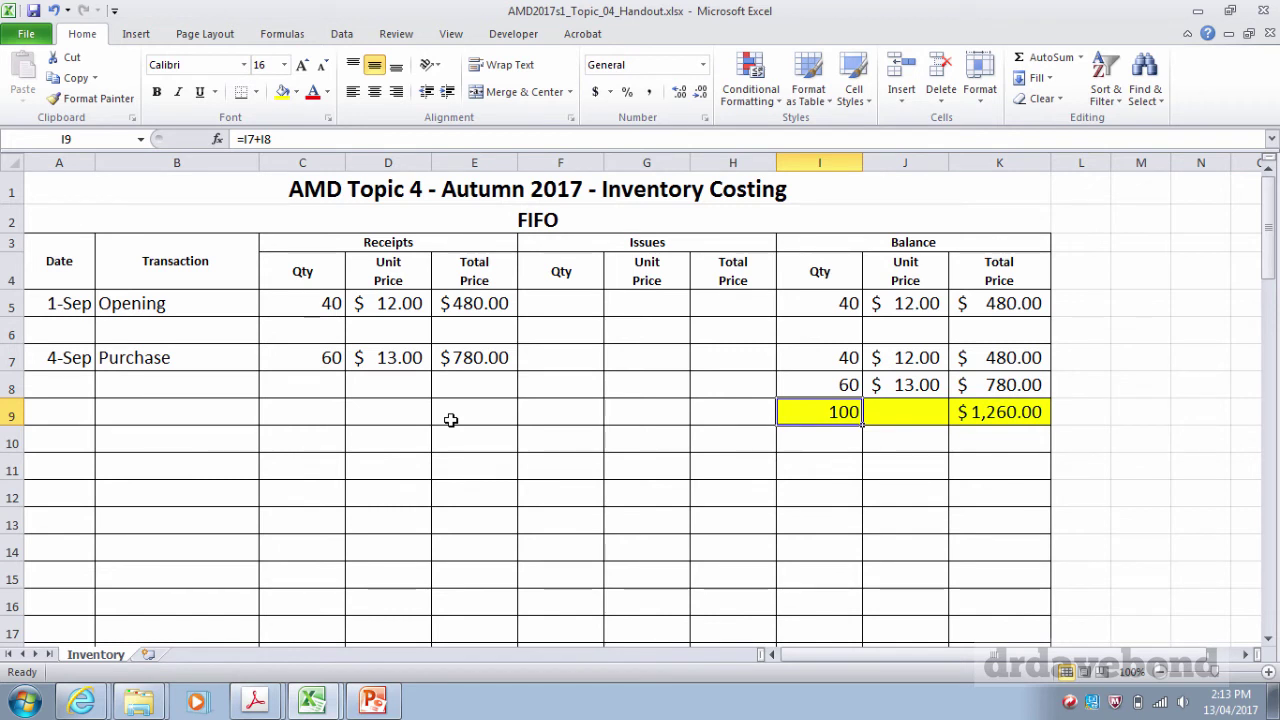
pyautogui.press('Down')
pyautogui.press('Down')
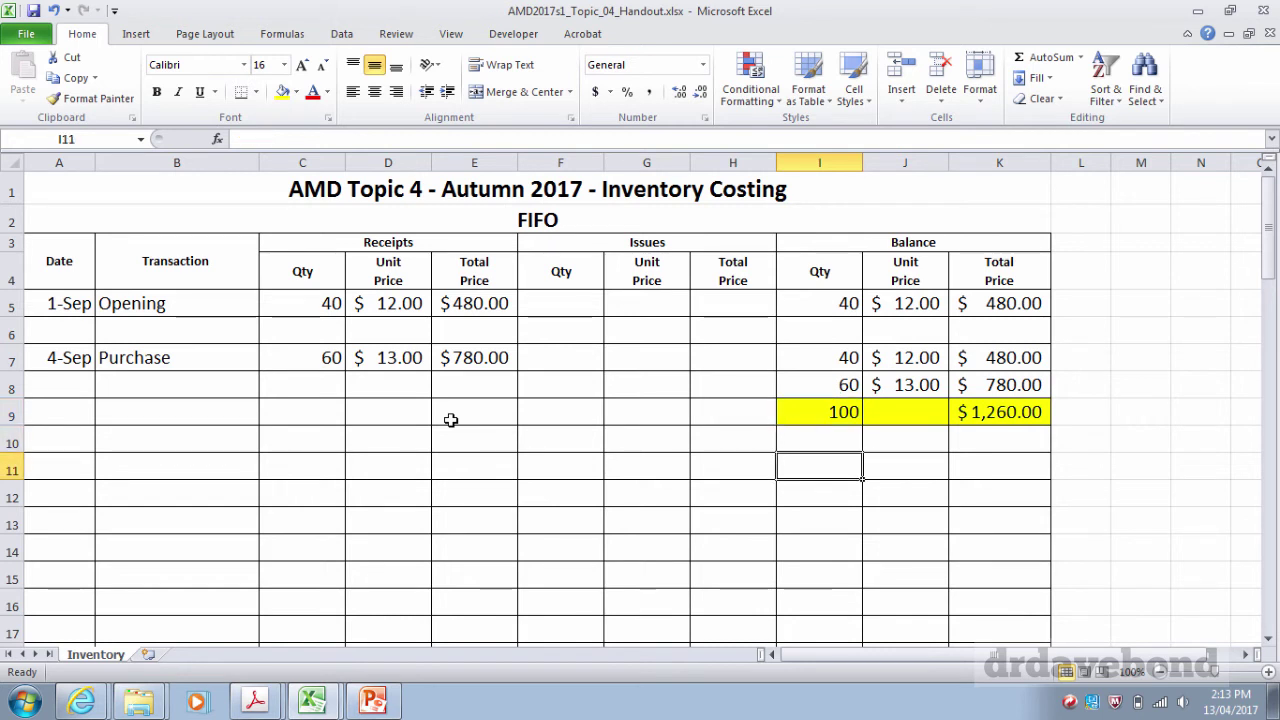
pyautogui.press('Left')
pyautogui.press('Left')
pyautogui.press('Left')
pyautogui.press('Left')
pyautogui.press('Left')
pyautogui.press('Left')
pyautogui.press('Left')
pyautogui.press('Left')
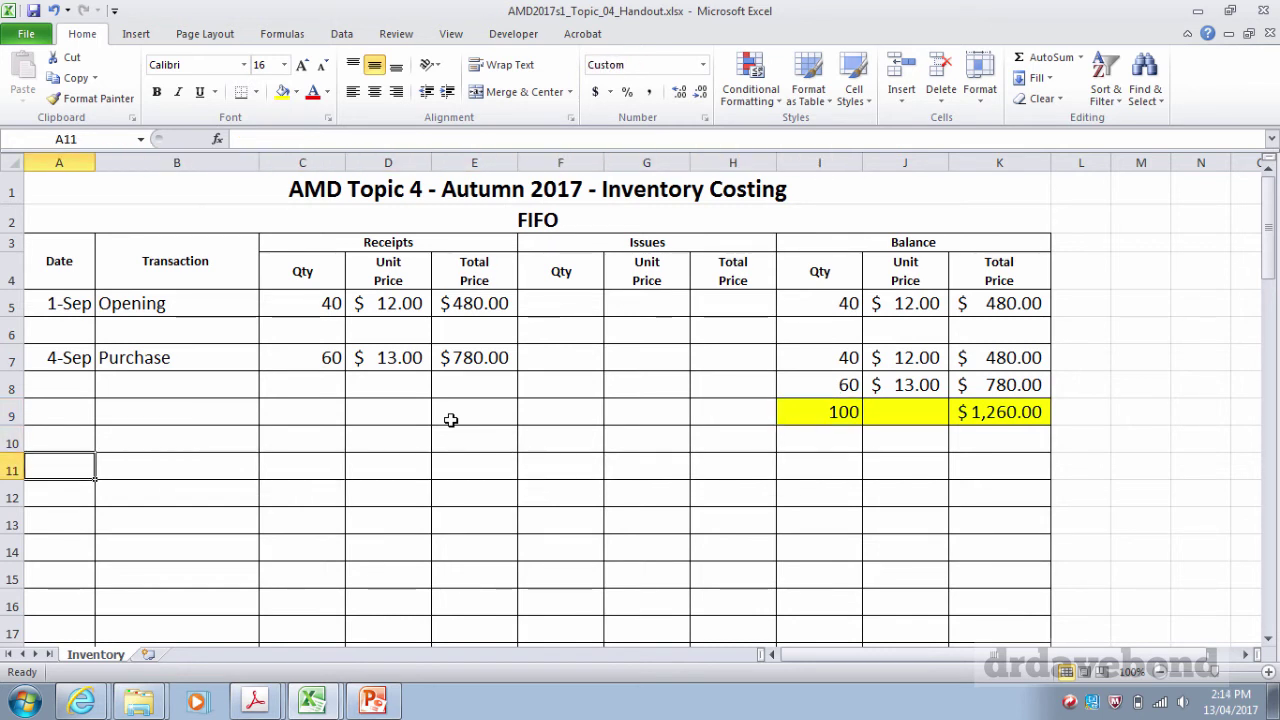
pyautogui.write('10-sep')
pyautogui.press('Tab')
# Describe the 10-Sep transaction in B11 as "Sale (65 units)"
pyautogui.write('S')
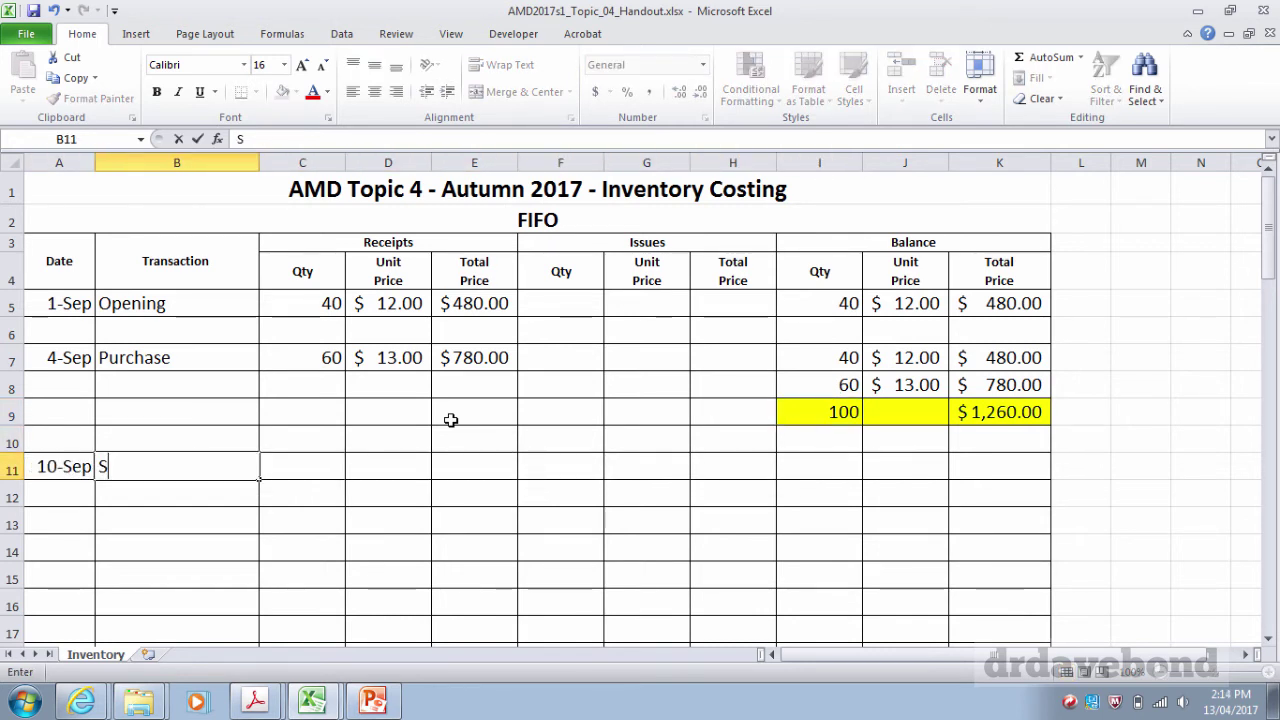
pyautogui.write('ale')
pyautogui.press('Tab')
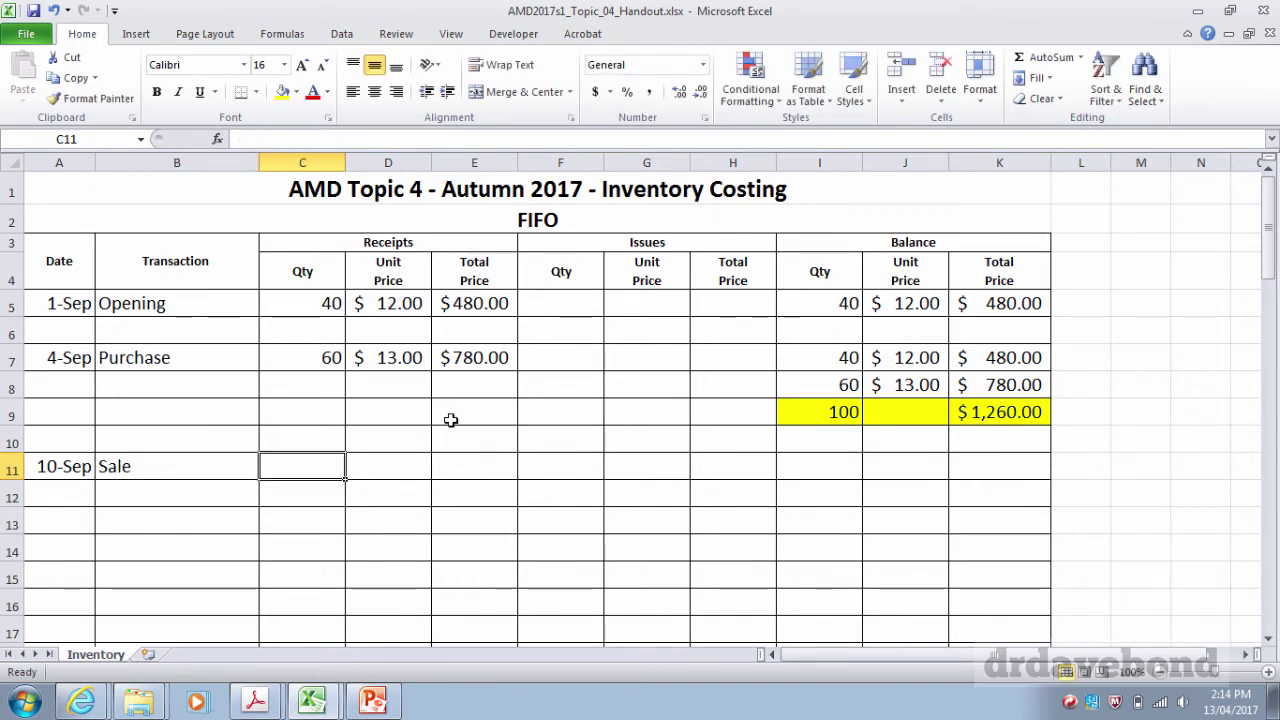
pyautogui.press('Left')
pyautogui.write('Sale (65 unit')
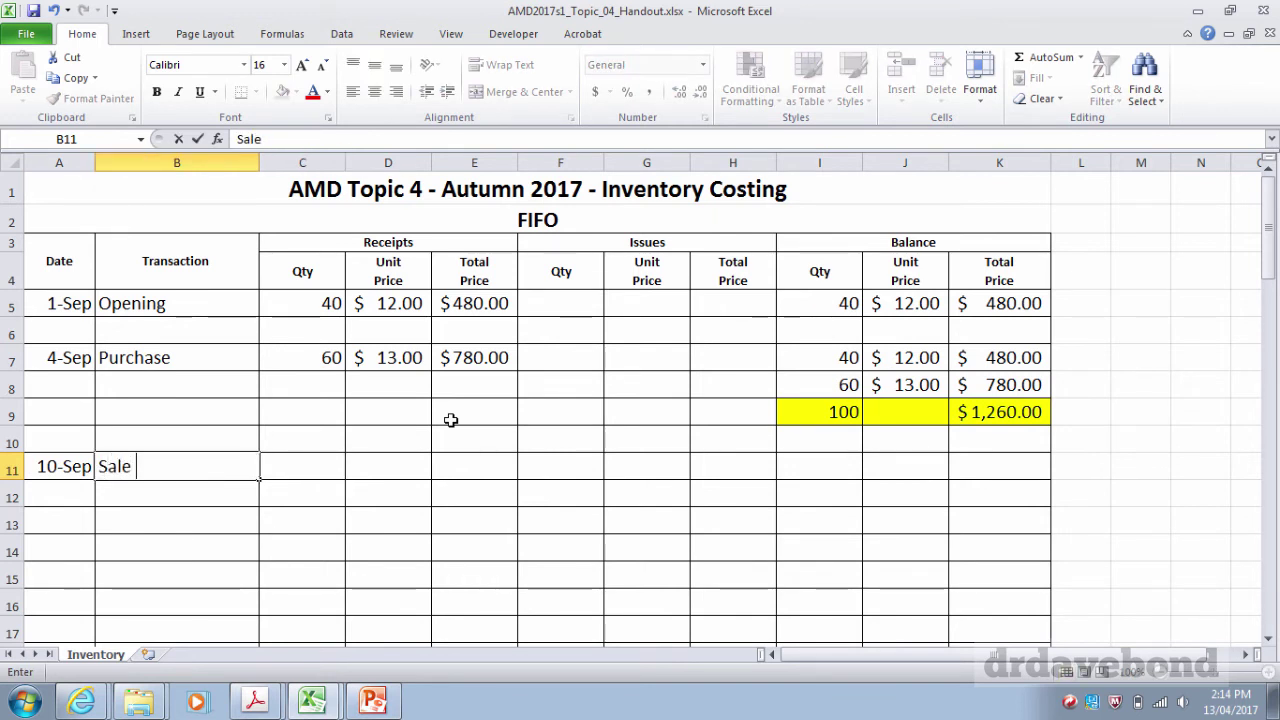
pyautogui.write('s)')
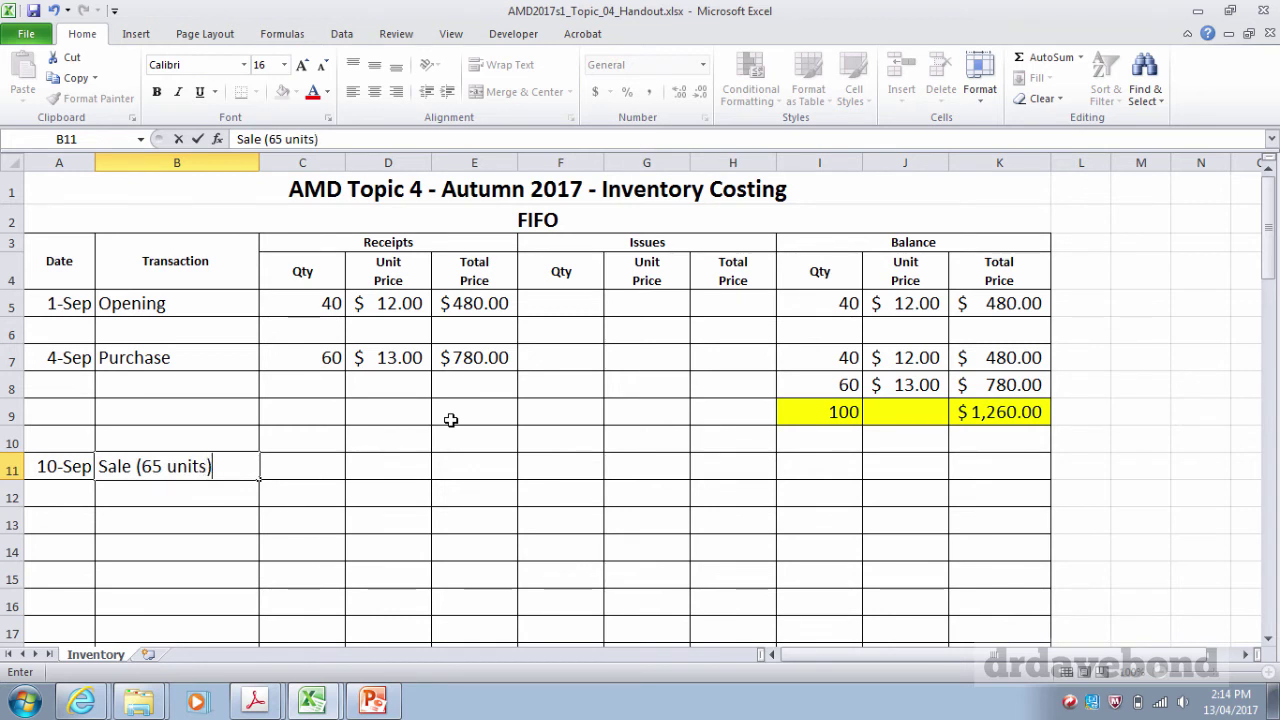
pyautogui.press('Tab')
# Enter an issues quantity of 40 and a unit price of 12 for the 10-Sep sale
pyautogui.press('Tab')
pyautogui.press('Tab')
pyautogui.press('Tab')
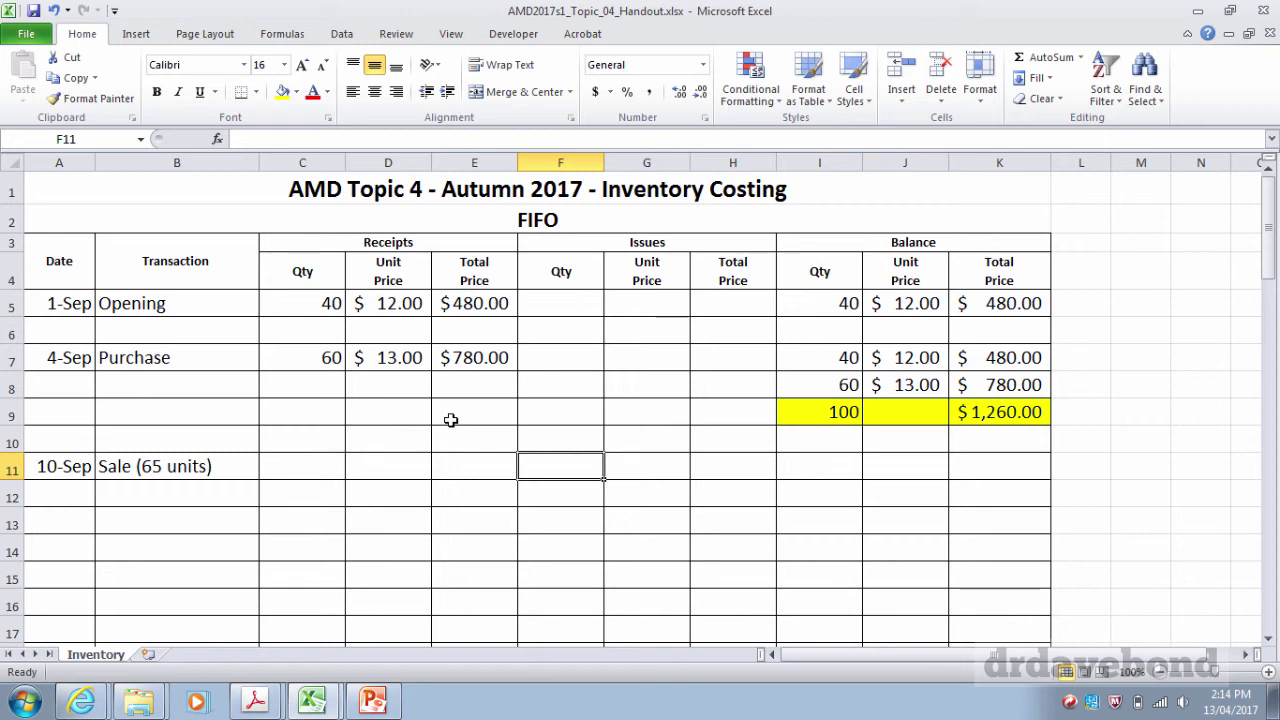
pyautogui.write('40')
pyautogui.press('Tab')
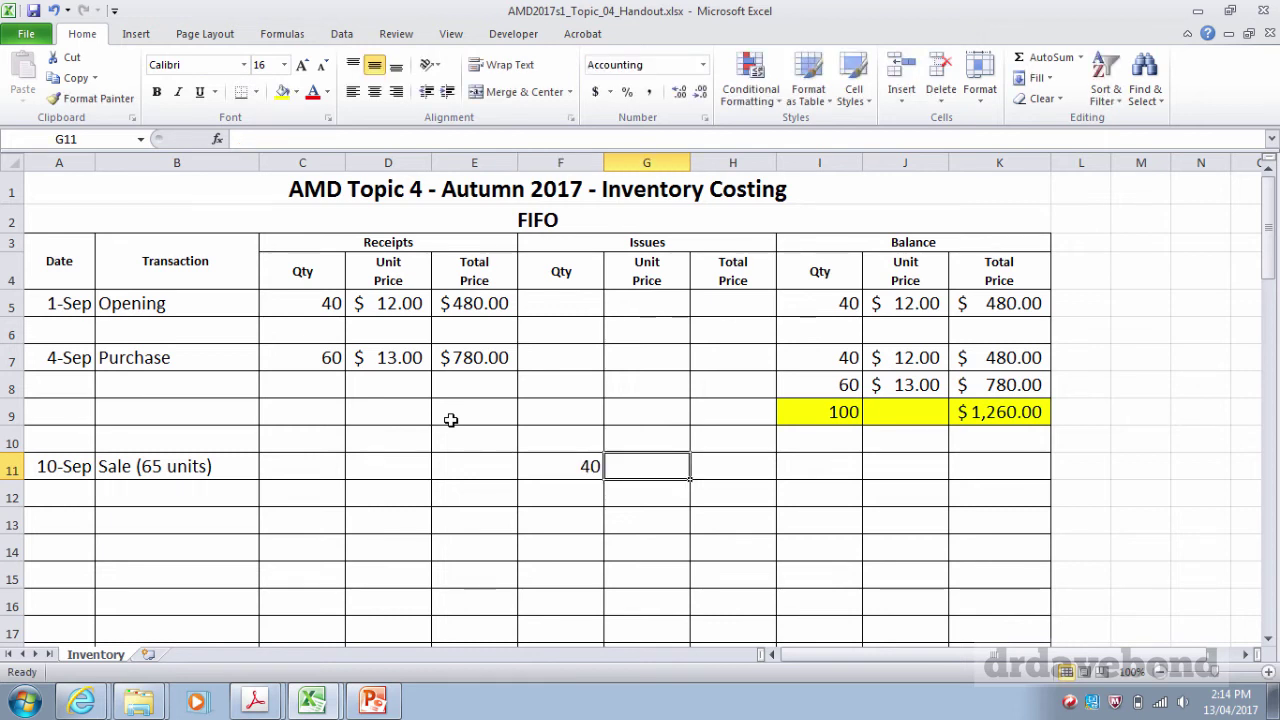
pyautogui.write('12')
pyautogui.press('Tab')
# Calculate the issue total price in H11 as quantity times unit price with =F11*G11
pyautogui.write('=')
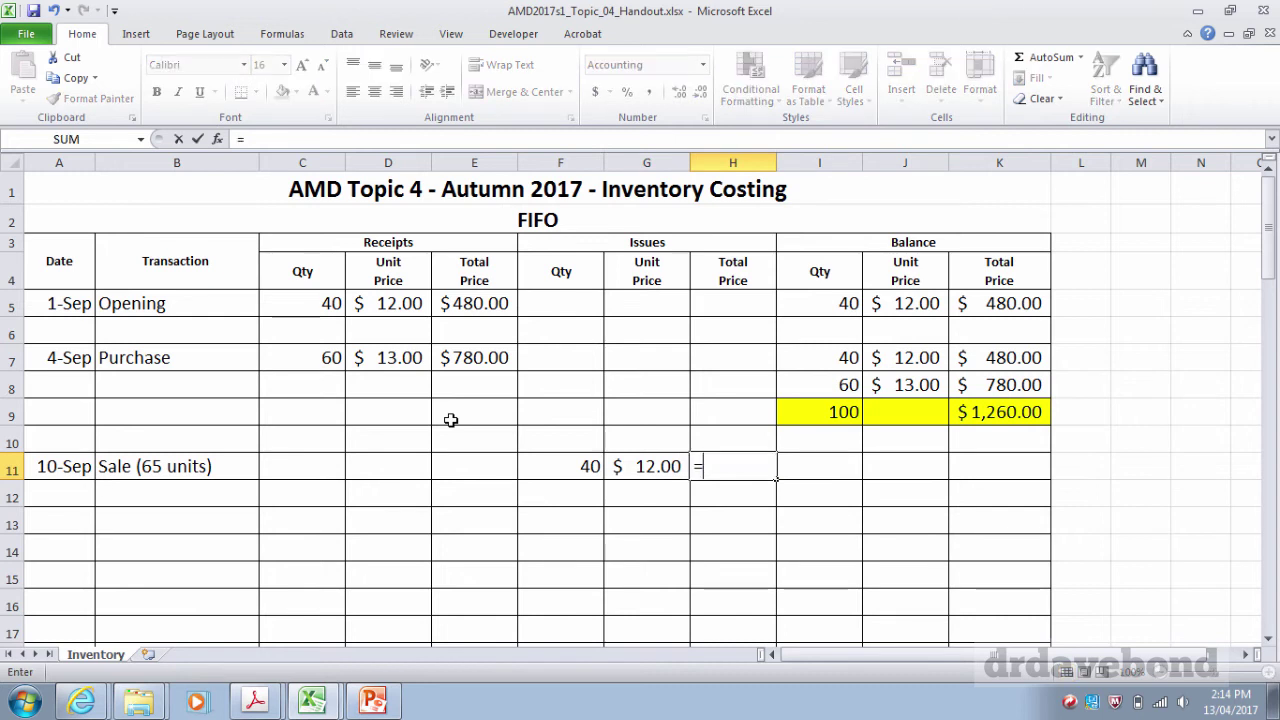
pyautogui.press('Down')
pyautogui.press('Left')
pyautogui.press('Up')
pyautogui.press('Left')
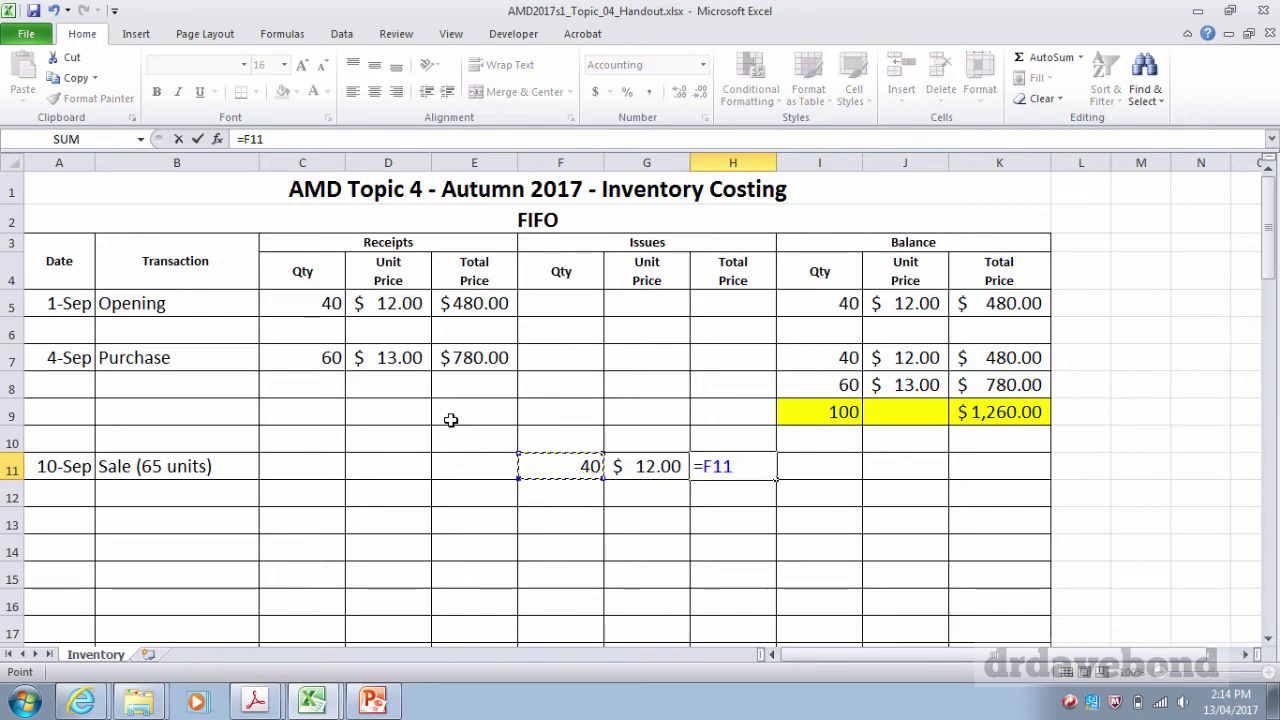
pyautogui.write('*')
pyautogui.press('Left')
pyautogui.press('Return')
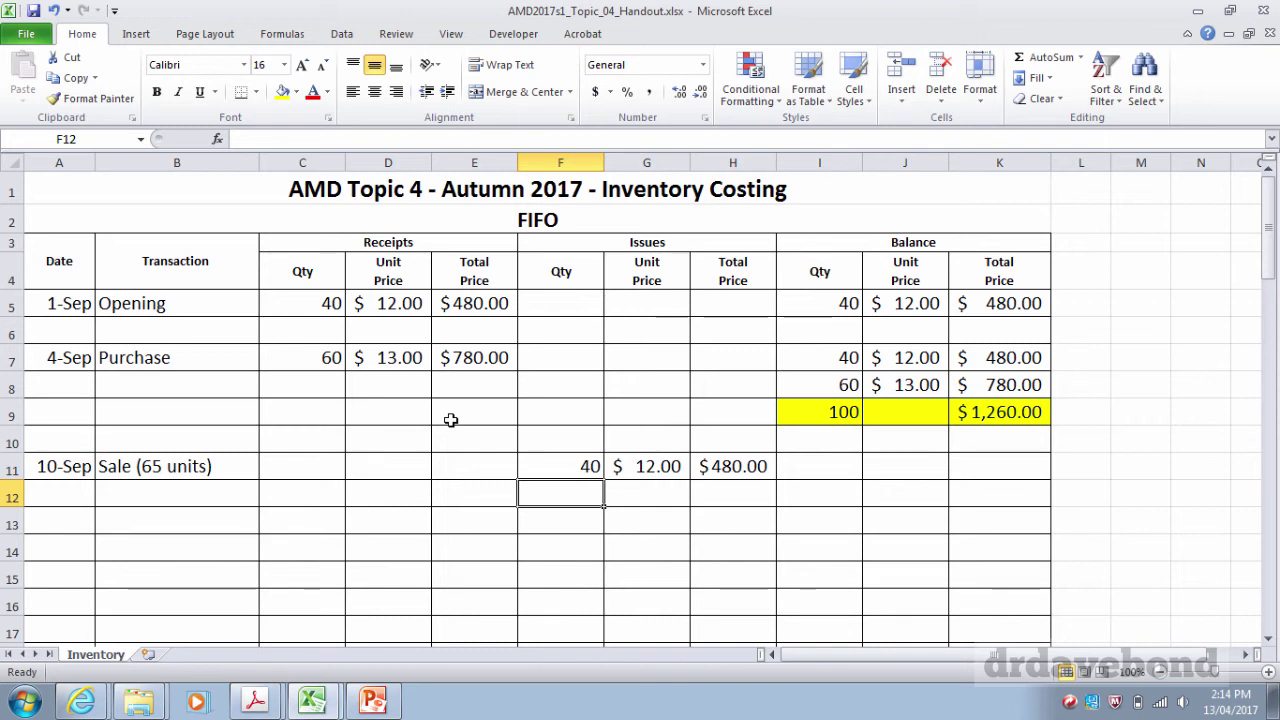
# Enter a second issue line for the 10-Sep sale in row 12 with quantity 25 and unit price 13
pyautogui.write('25')
pyautogui.press('Tab')
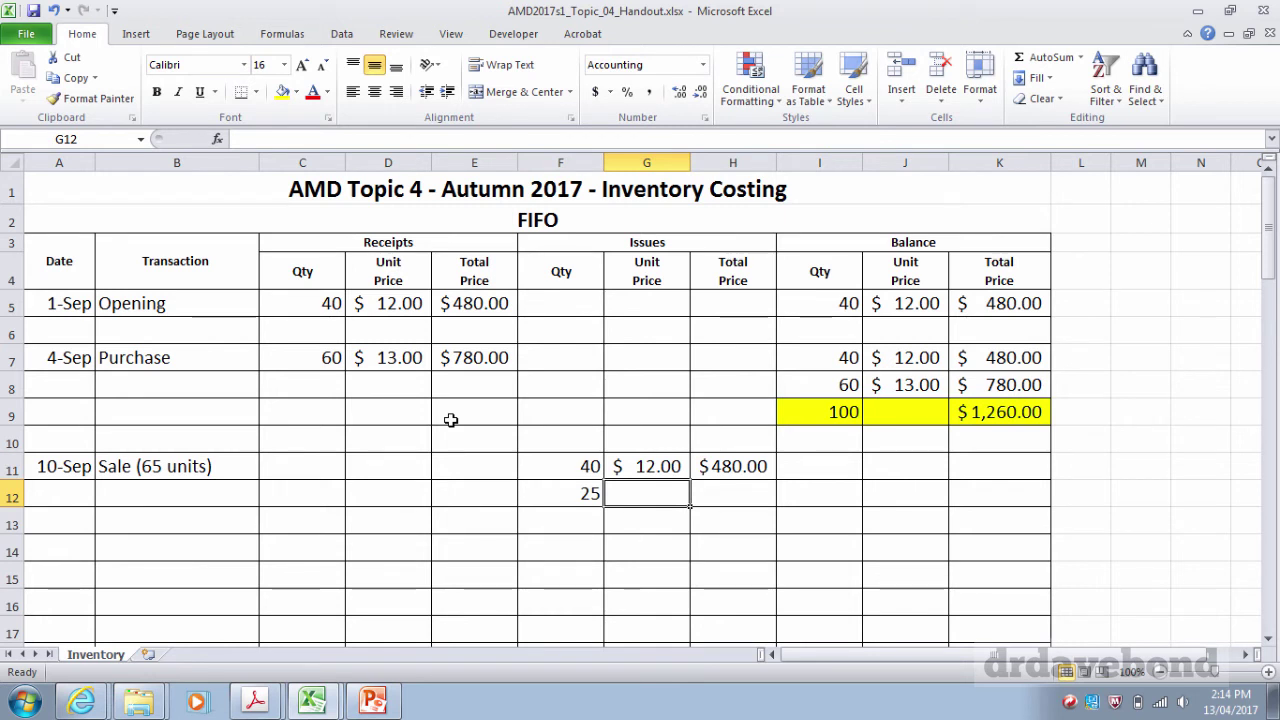
pyautogui.write('=')
pyautogui.press('BackSpace')
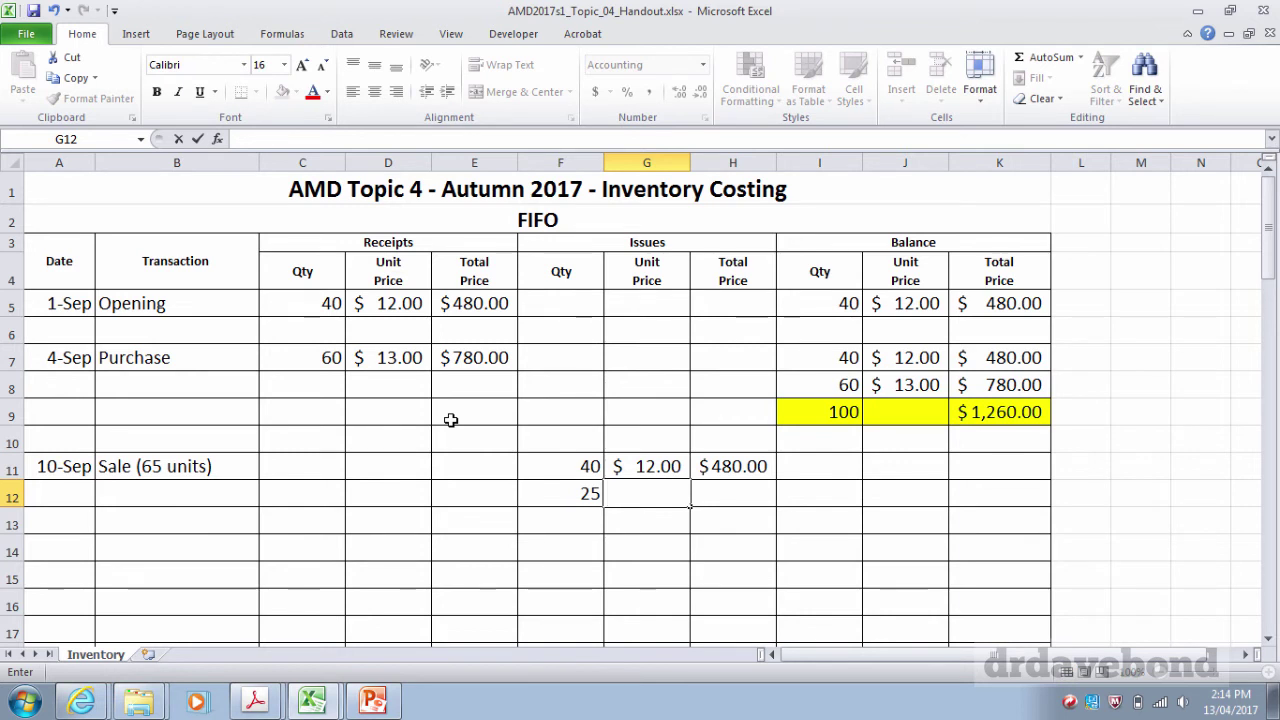
pyautogui.write('13')
pyautogui.press('Tab')
# Calculate the second issue line's total price in H12 with the formula =F12*G12
pyautogui.write('=')
pyautogui.press('Left')
pyautogui.press('Left')
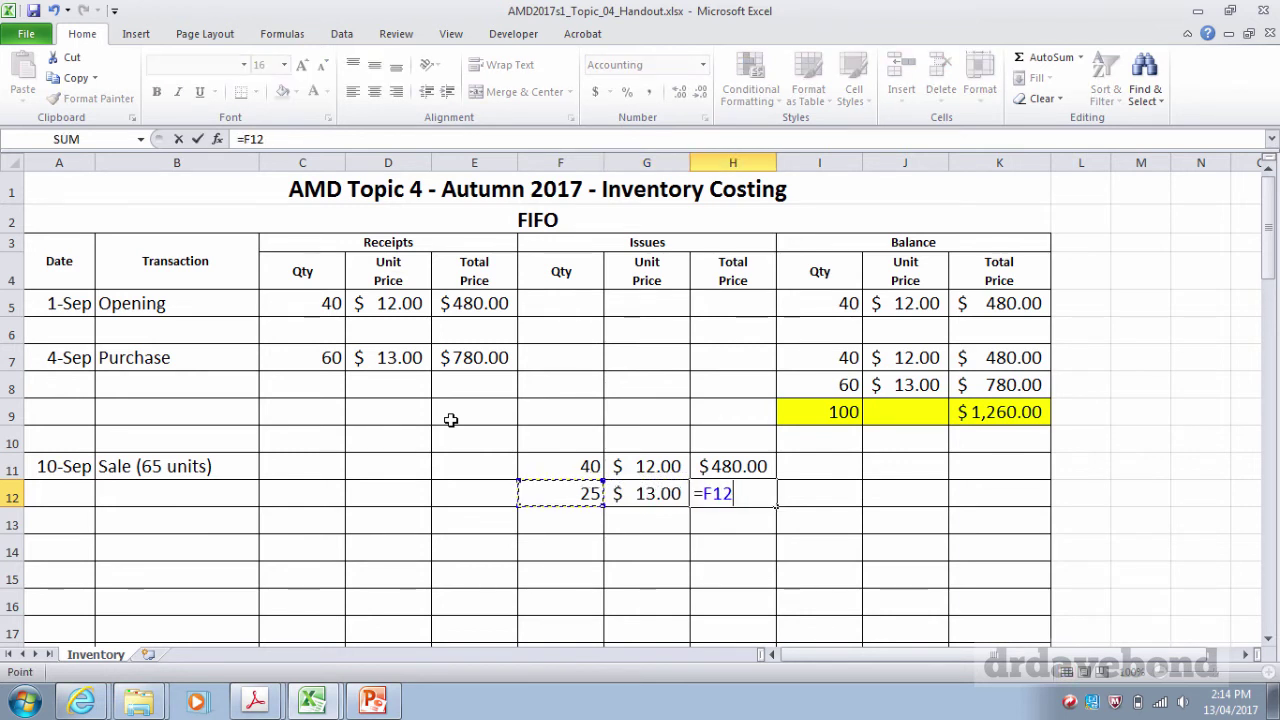
pyautogui.write('*')
pyautogui.press('Left')
pyautogui.press('Return')
# Add up the total prices of both issue lines in H13 with =H11+H12
pyautogui.press('Right')
pyautogui.press('Right')
pyautogui.press('Up')
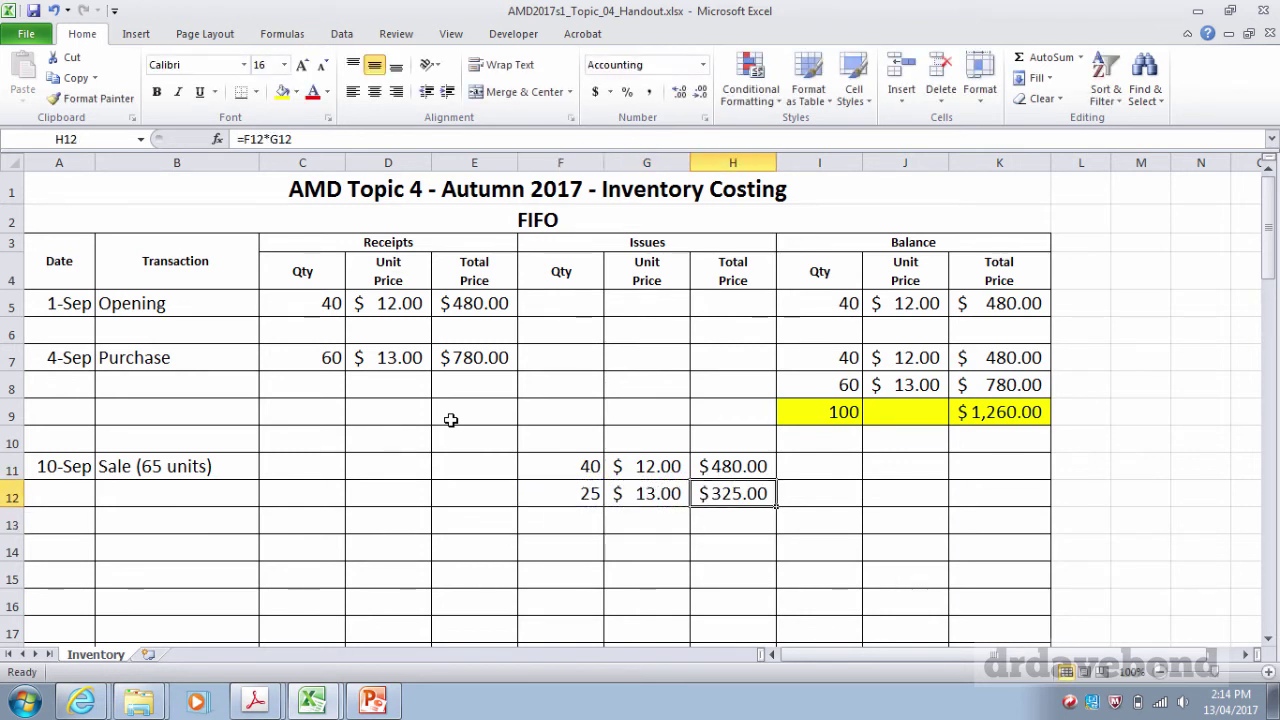
pyautogui.press('Down')
pyautogui.write('=')
pyautogui.press('BackSpace')
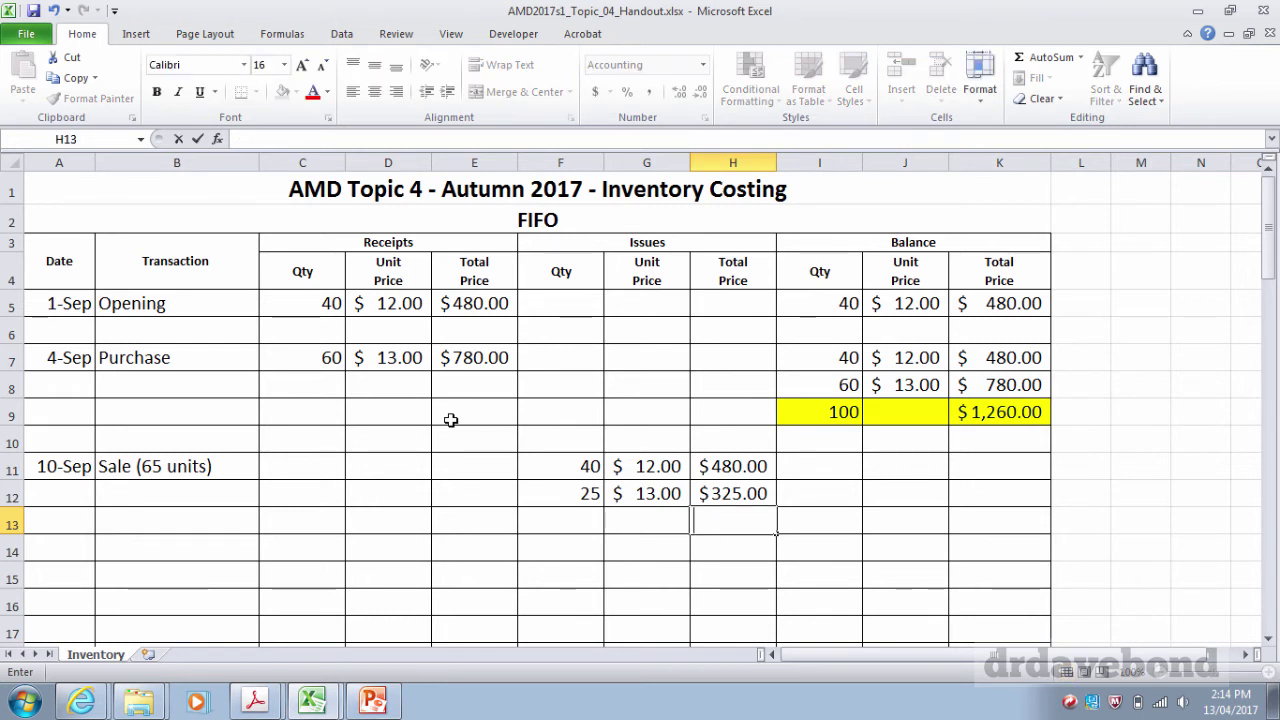
pyautogui.write('=')
pyautogui.press('Up')
pyautogui.press('Up')
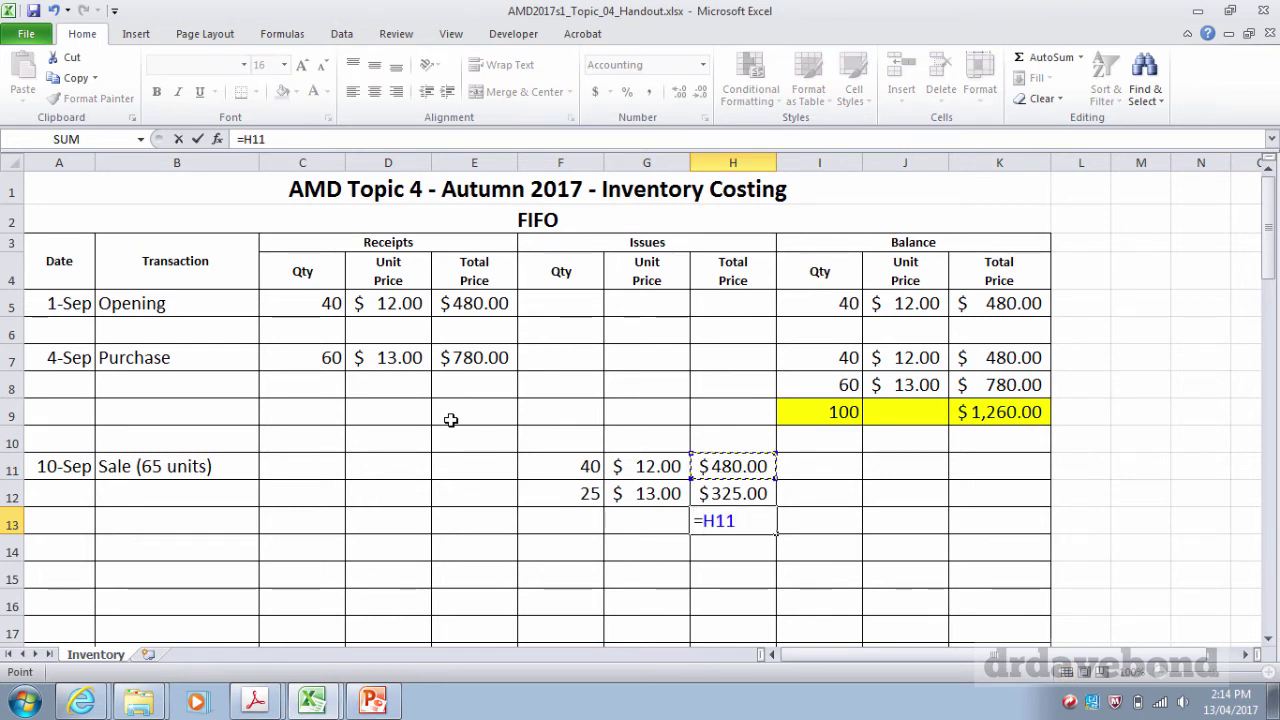
pyautogui.write('+')
pyautogui.press('Up')
pyautogui.press('Return')
# Add up the issued quantities in F13 with the formula =F11+F12
pyautogui.press('Left')
pyautogui.press('Left')
pyautogui.press('Up')
pyautogui.write('=')
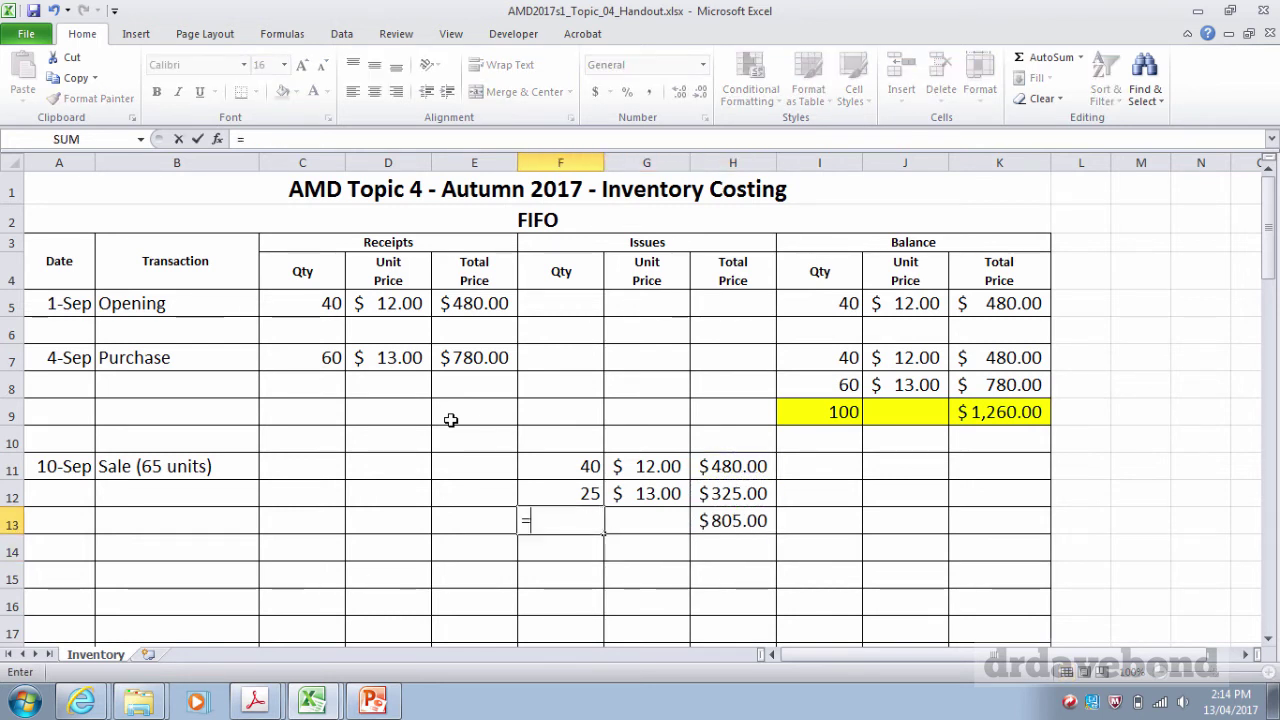
pyautogui.press('Up')
pyautogui.press('Up')
pyautogui.write('+')
pyautogui.press('Up')
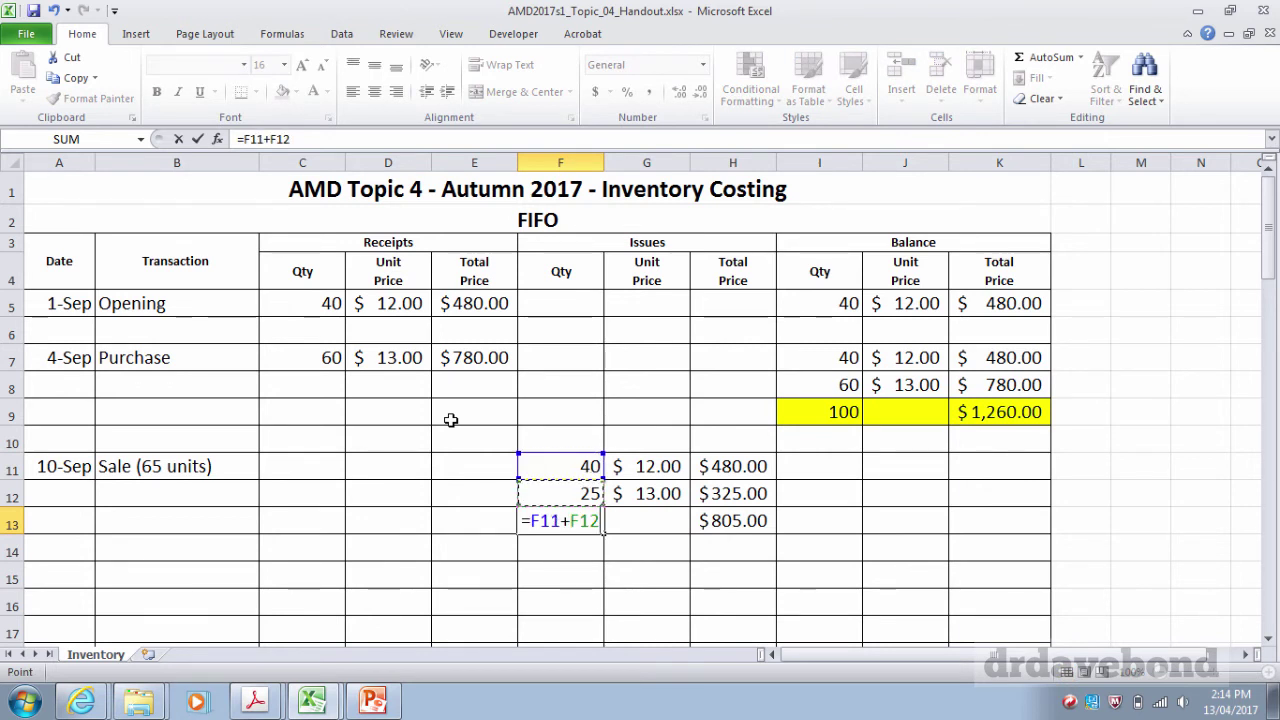
pyautogui.press('Return')
# Format the issue totals F13 to H13 bold with yellow fill, and label them "COGS" in E13 with the same formatting
pyautogui.moveTo(720, 515); pyautogui.dragTo(586, 515)
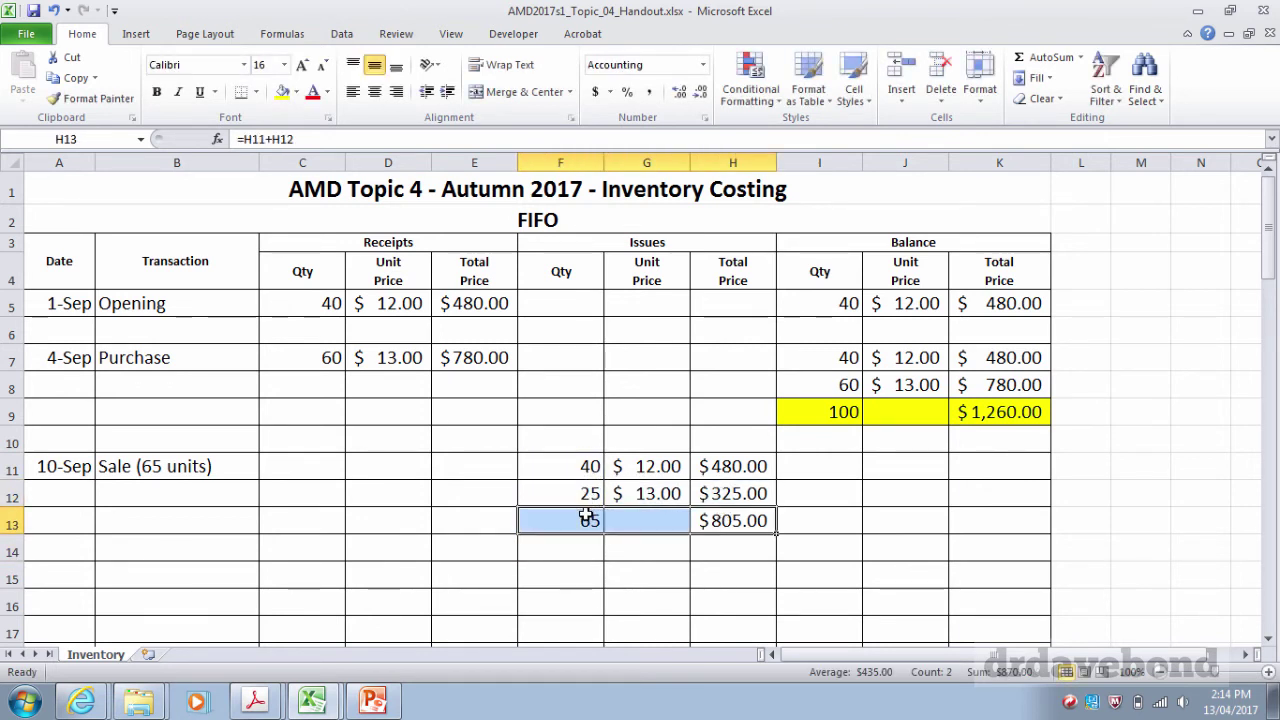
pyautogui.click(284, 91)
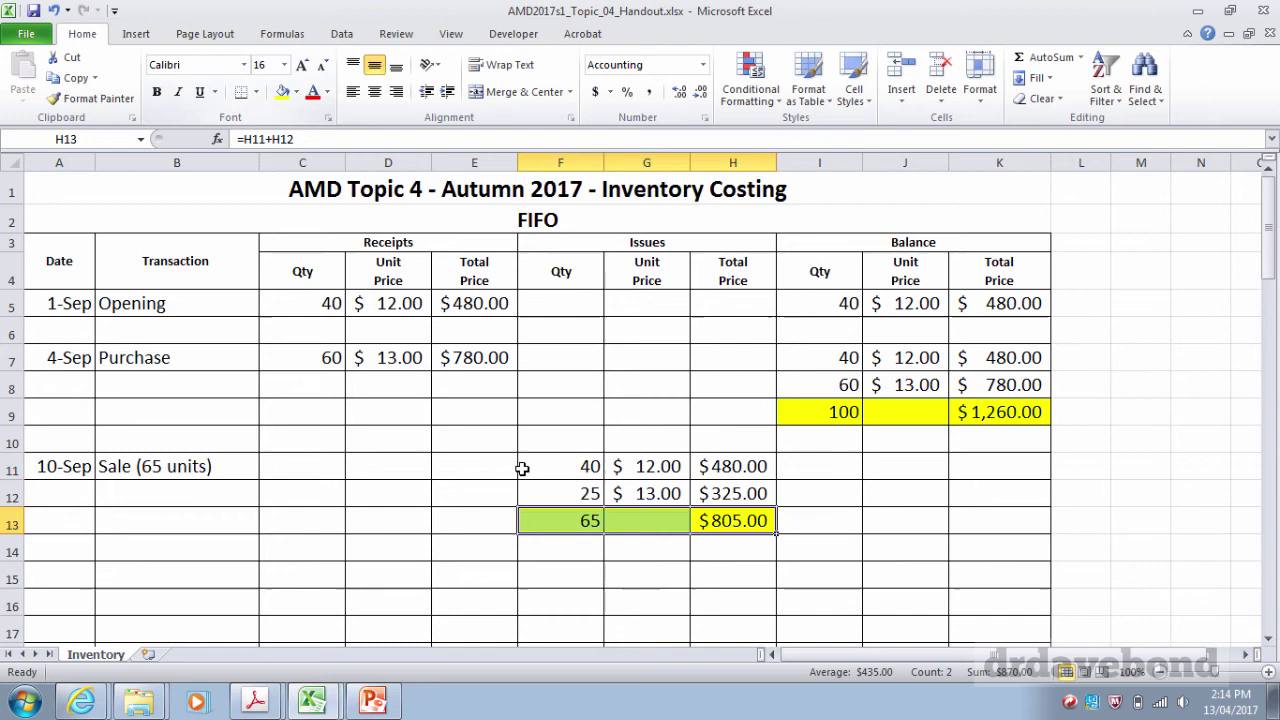
pyautogui.click(497, 520)
pyautogui.write('COGS')
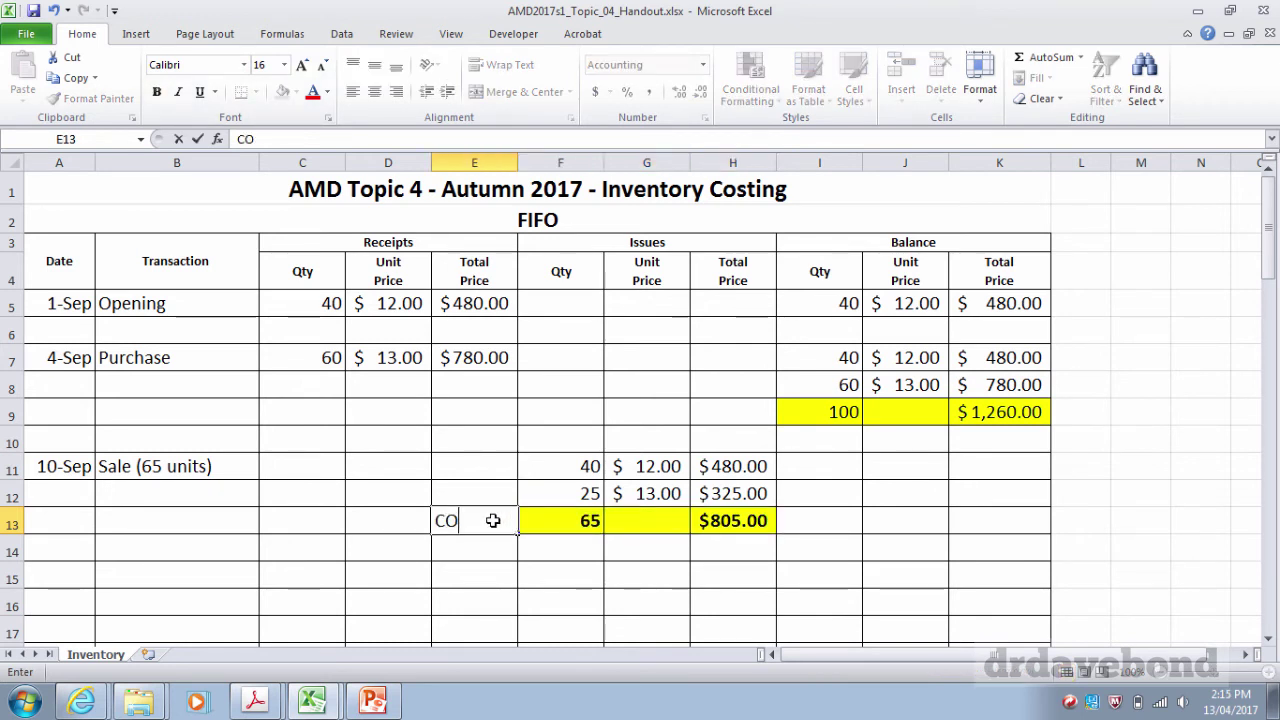
pyautogui.press('Tab')
pyautogui.click(493, 520)
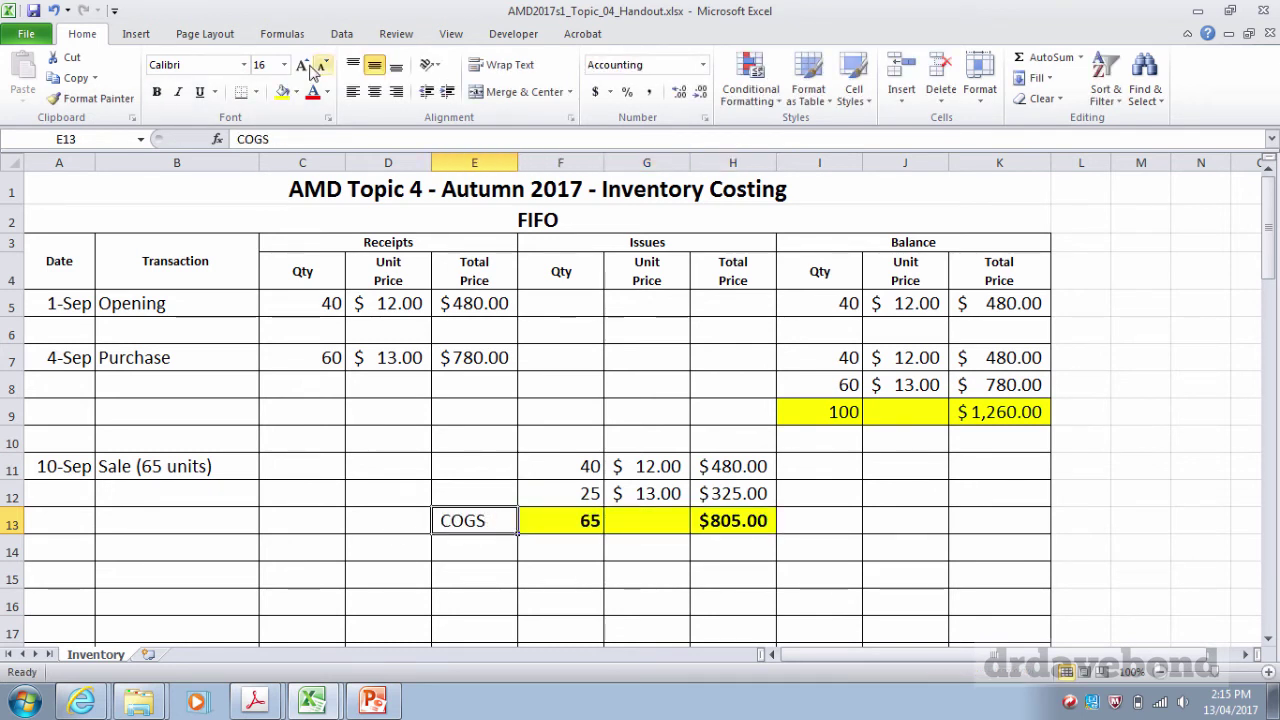
pyautogui.click(283, 91)
pyautogui.hotkey('ctrl', 'b')
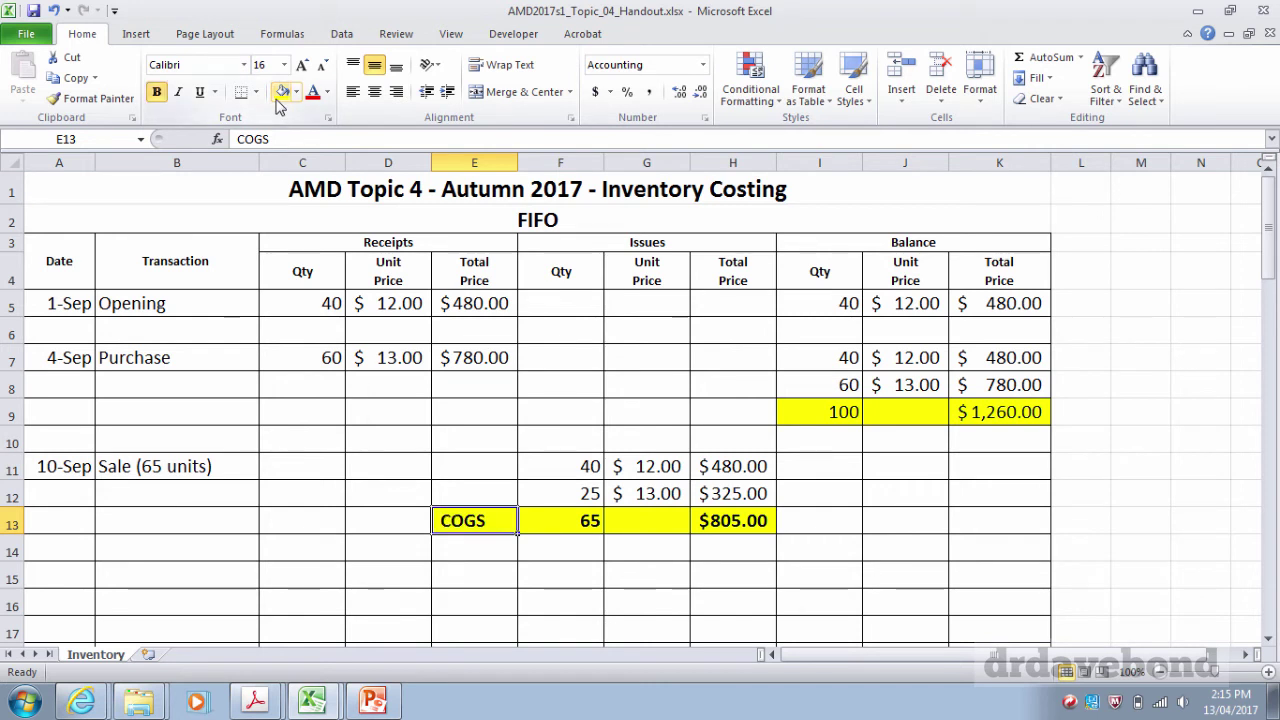
# Enter the balance remaining after the 10-Sep sale in row 12 with quantity 35 and unit price 13
pyautogui.press('Right')
pyautogui.press('Right')
pyautogui.press('Right')
pyautogui.press('Right')
pyautogui.press('Left')
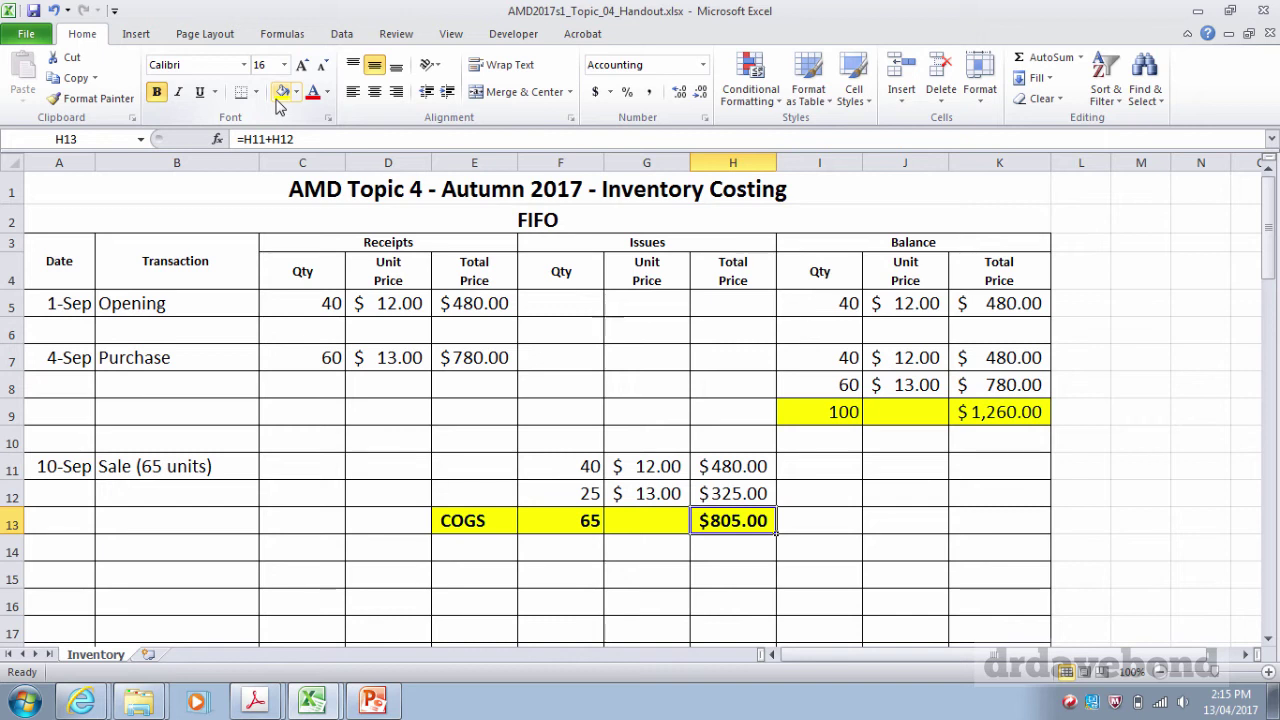
pyautogui.press('Up')
pyautogui.press('Up')
pyautogui.press('Right')
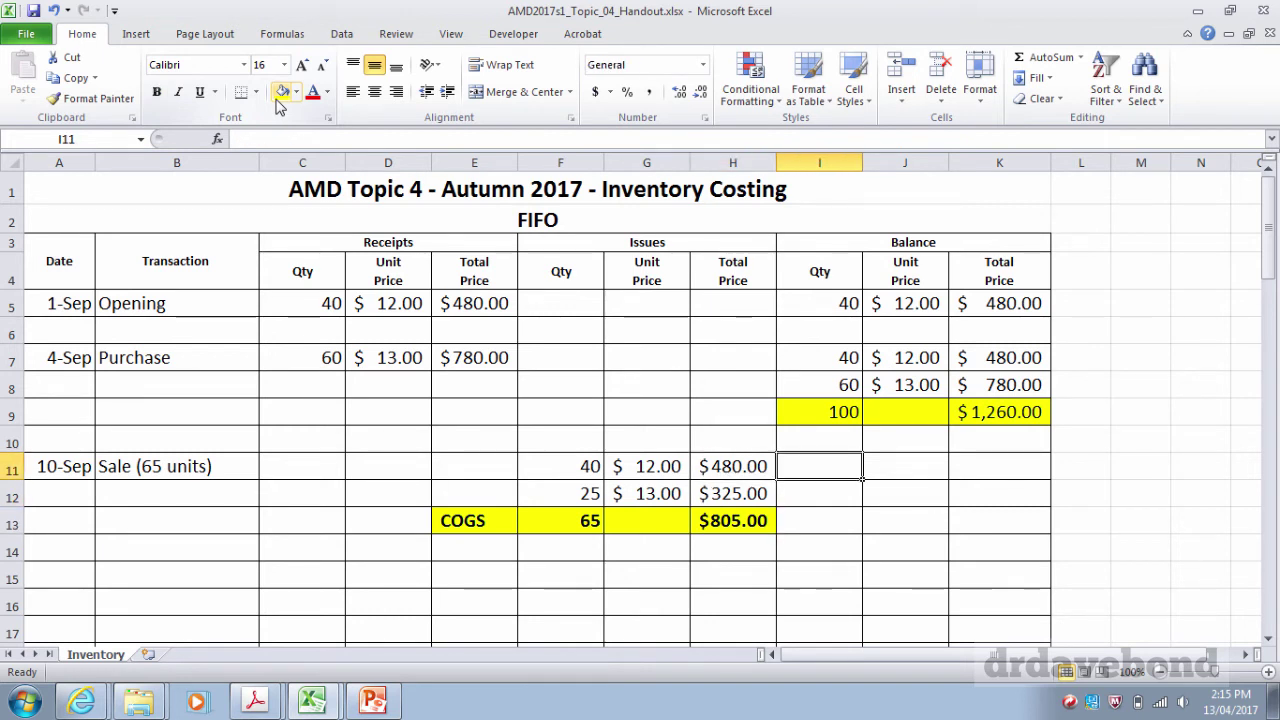
pyautogui.press('Down')
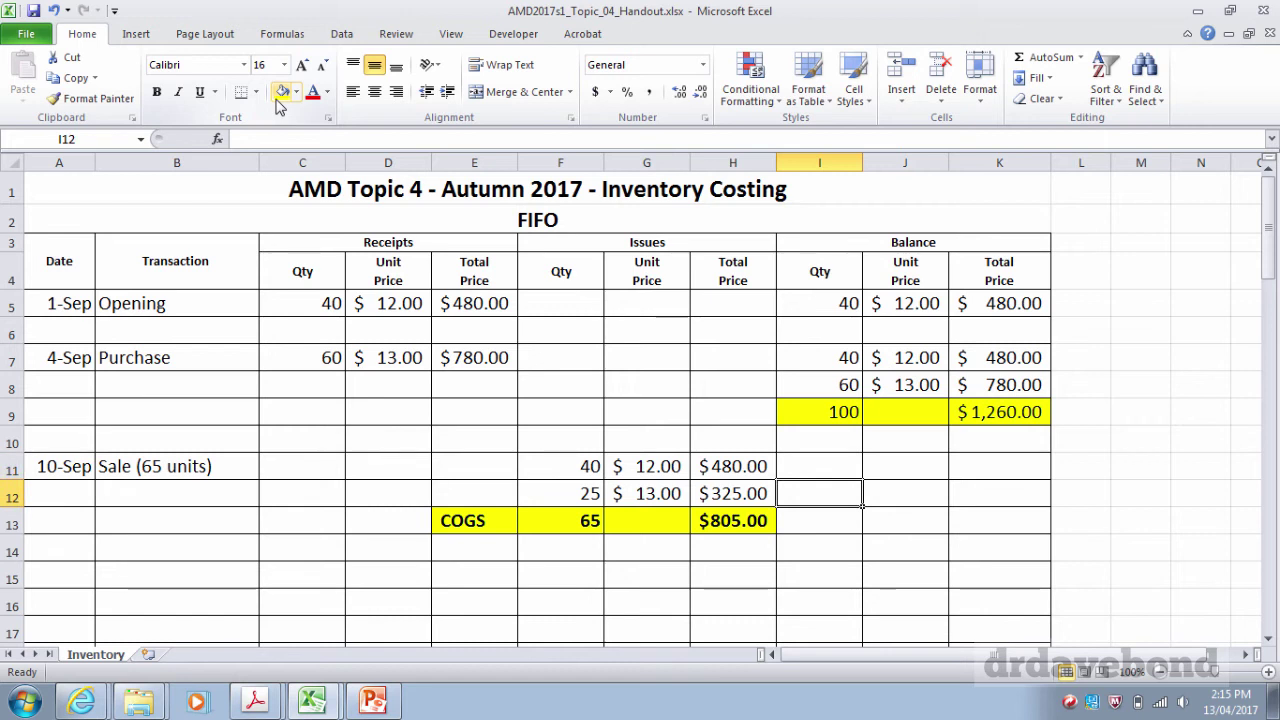
pyautogui.write('35')
pyautogui.press('Tab')
pyautogui.write('13')
pyautogui.press('Tab')
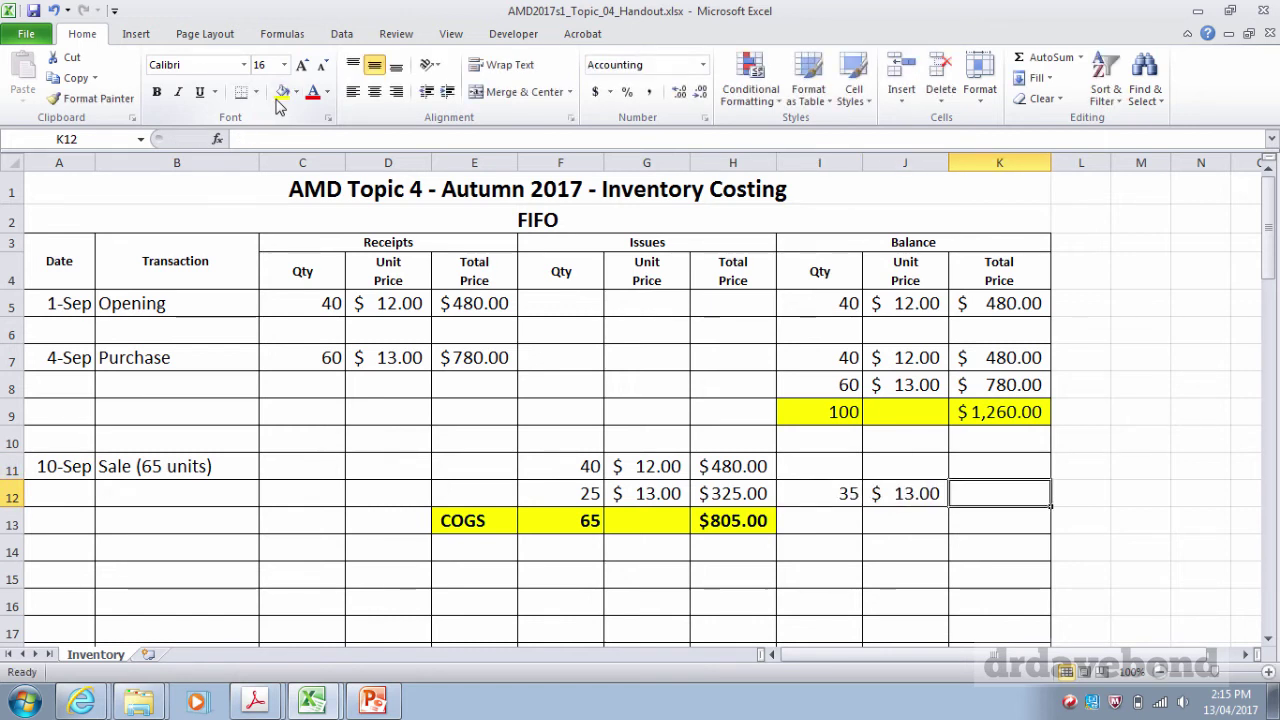
# Calculate the balance total price in K12 with the formula =I12*J12
pyautogui.write('=I12*')
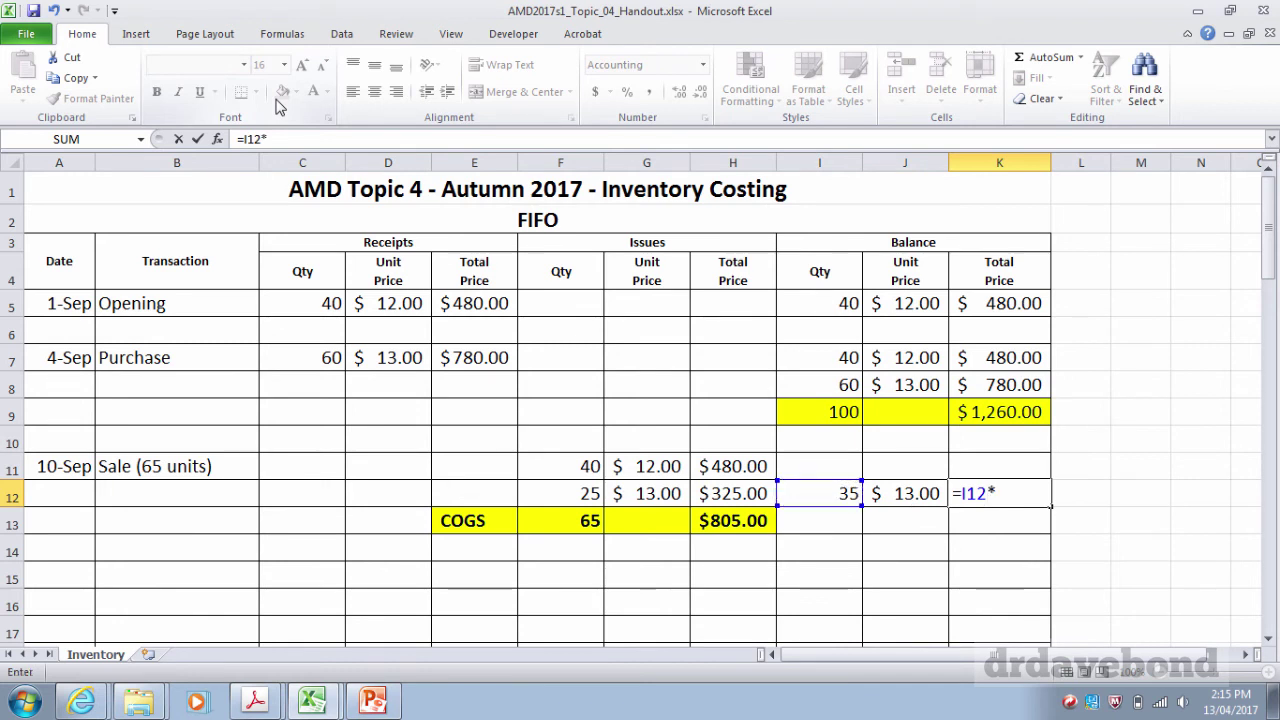
pyautogui.write('J12')
pyautogui.press('Return')
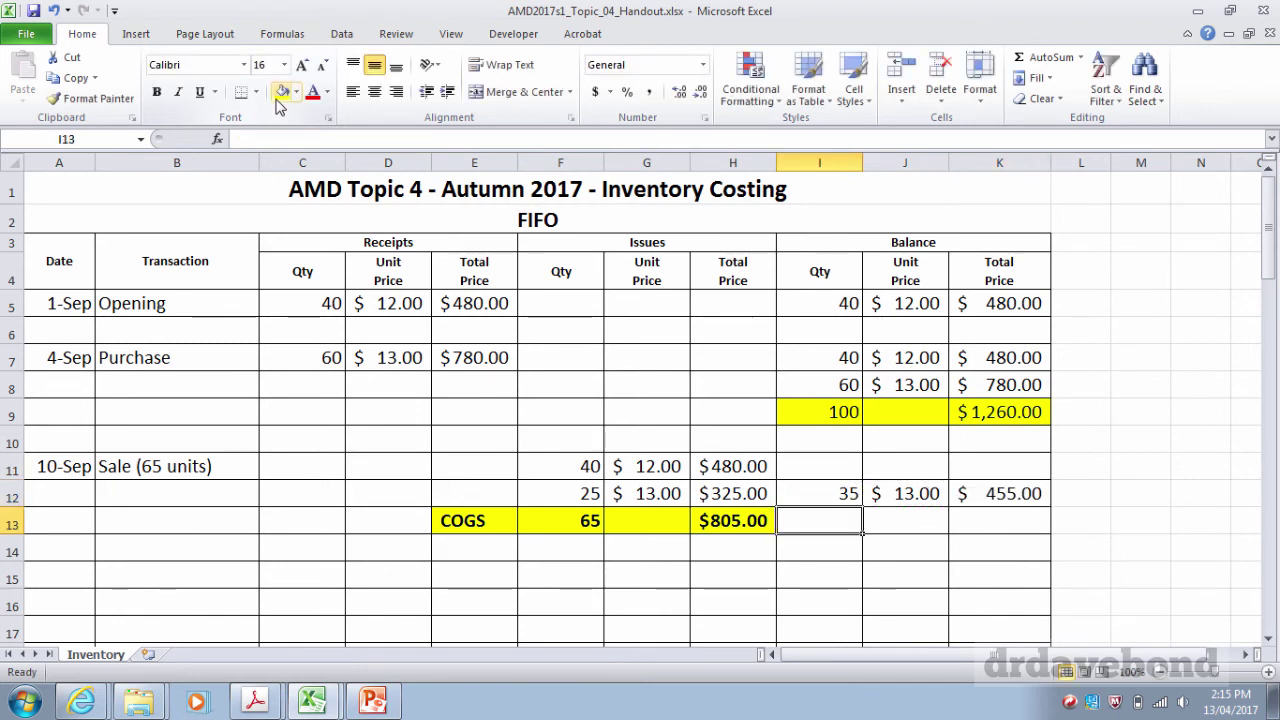
# Carry the balance quantity and total price down to row 13 with =I12 in I13 and =K12 in K13
pyautogui.write('=I12+')
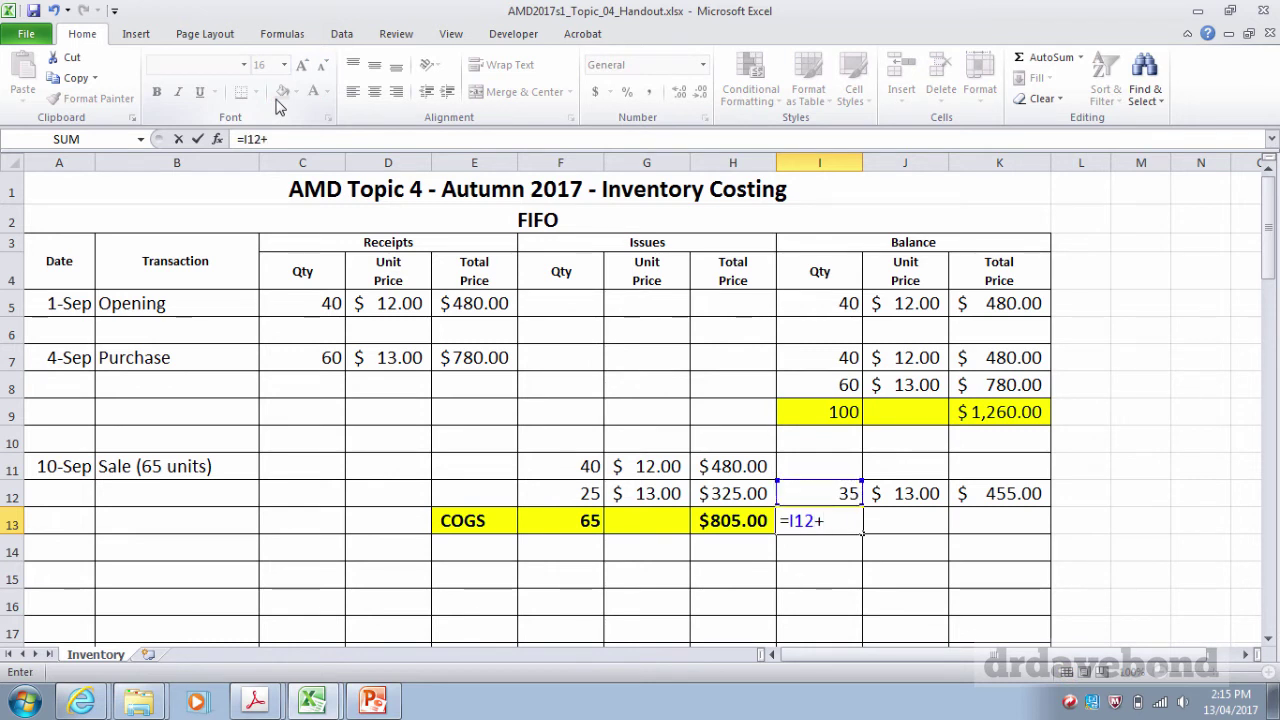
pyautogui.press('BackSpace')
pyautogui.press('Tab')
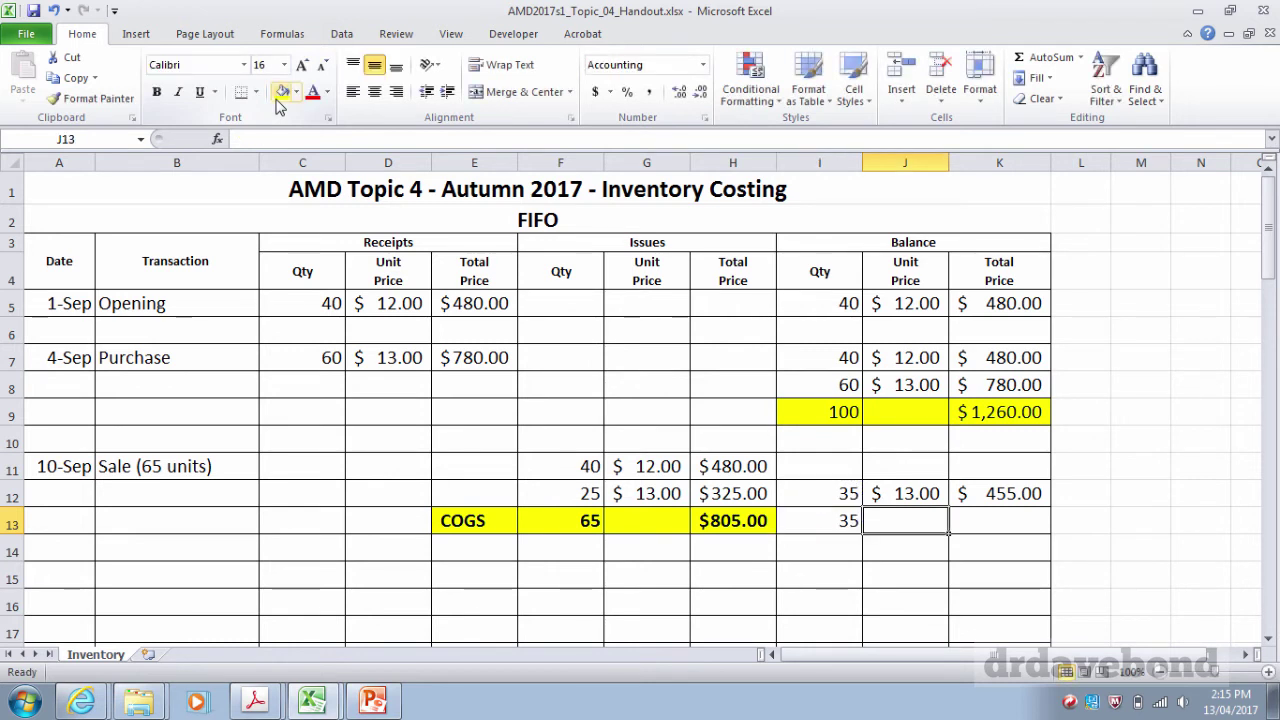
pyautogui.press('Tab')
pyautogui.write('=K12')
pyautogui.press('Return')
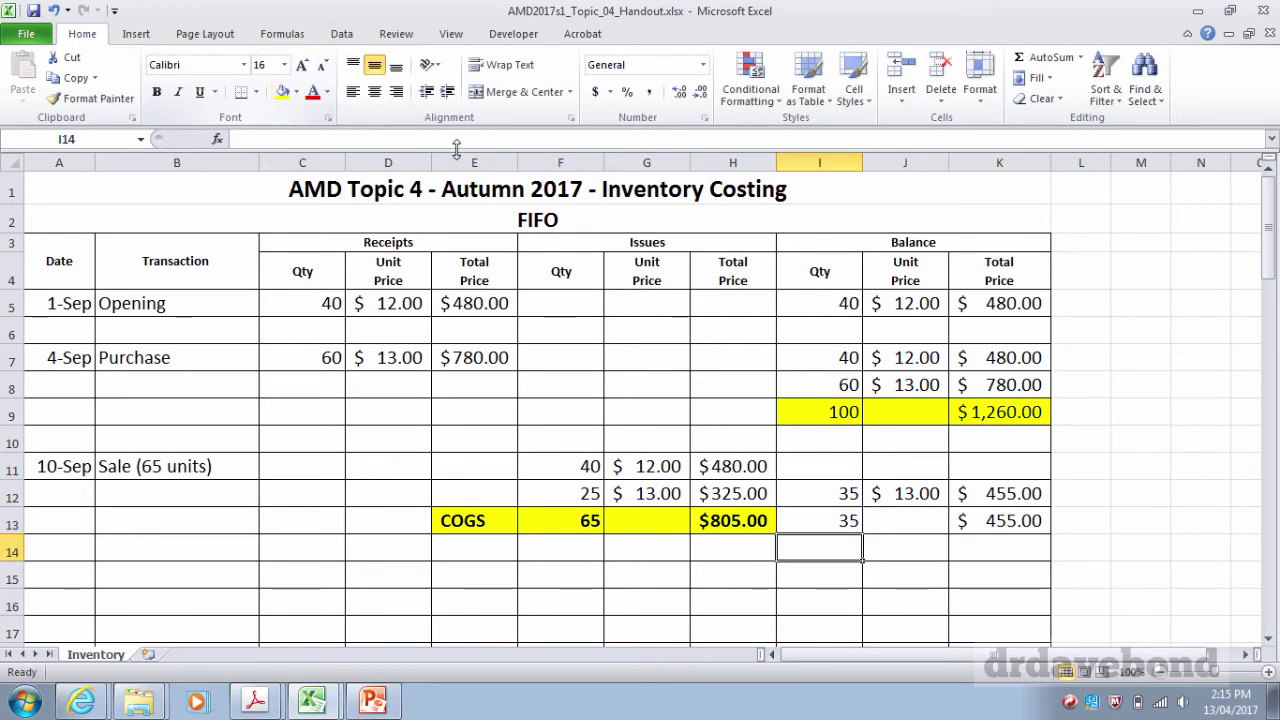
# Make the balance total cells I13 to K13 bold and fill them with yellow
pyautogui.moveTo(829, 523); pyautogui.dragTo(966, 521)
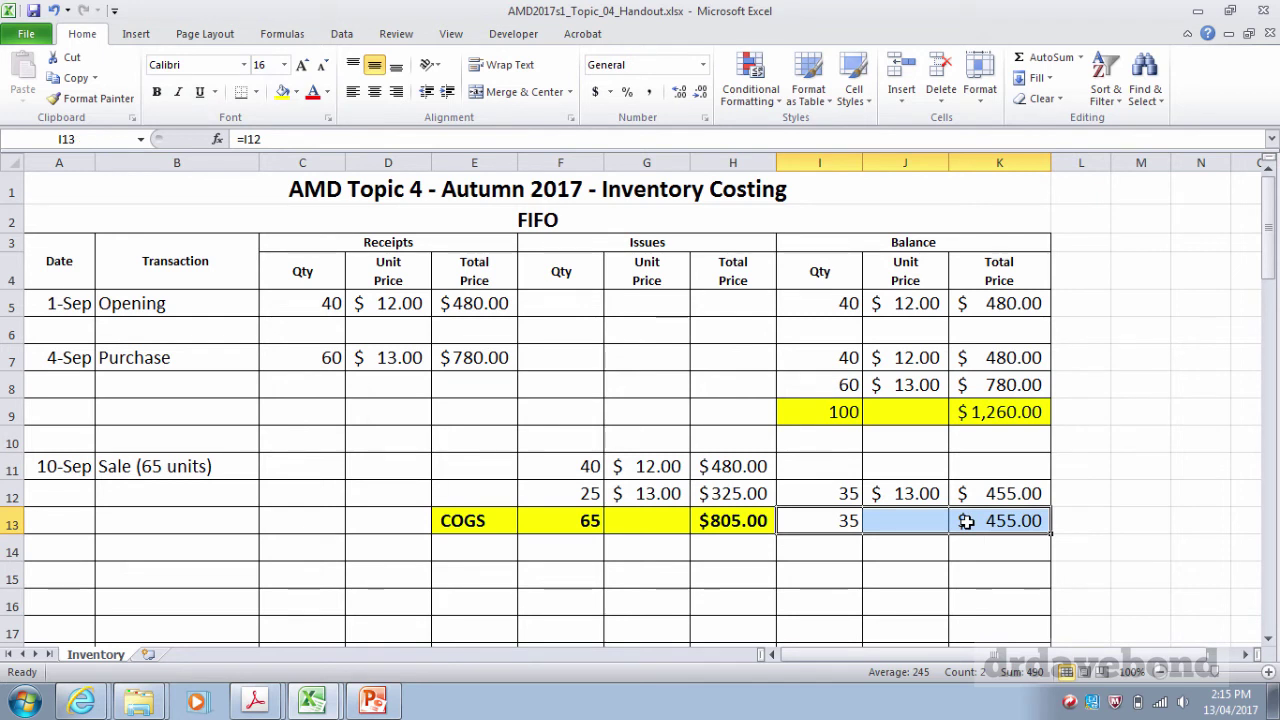
pyautogui.hotkey('ctrl', 'b')
pyautogui.click(283, 91)
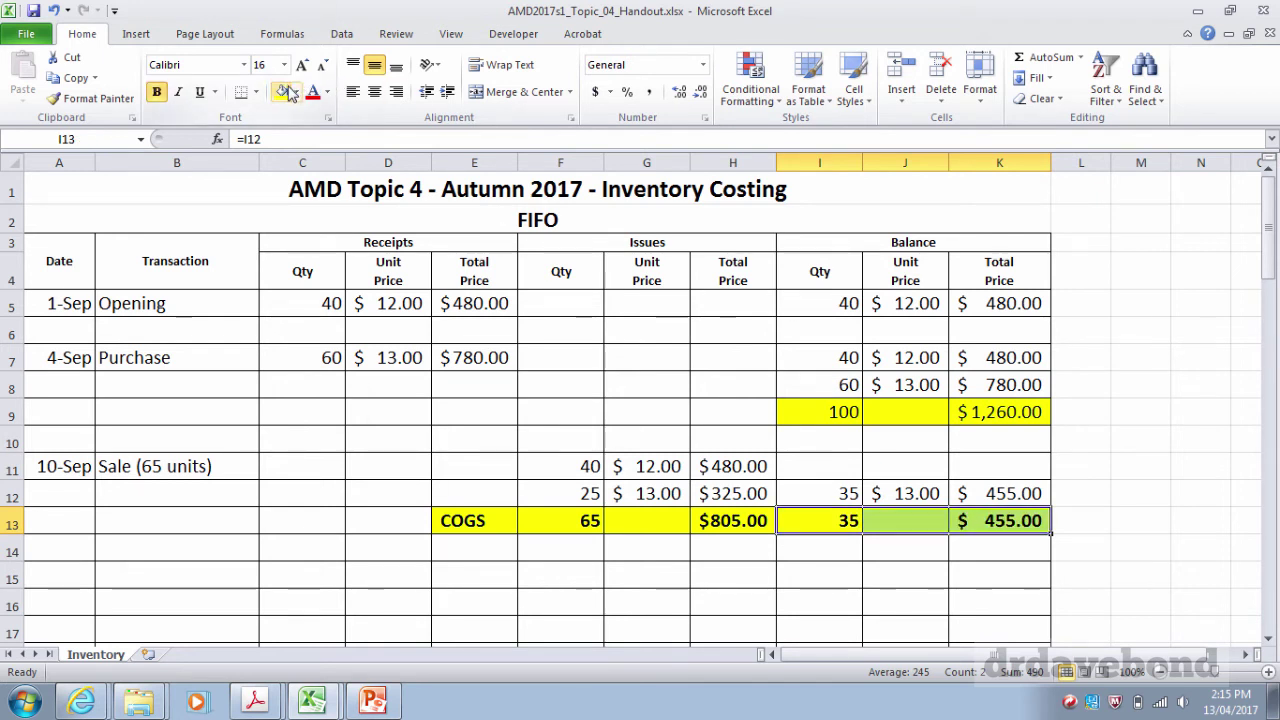
# Add a check formula in M13 that sums the closing balance and cost of goods sold with =K13+H13
pyautogui.click(1095, 518)
pyautogui.press('Left')
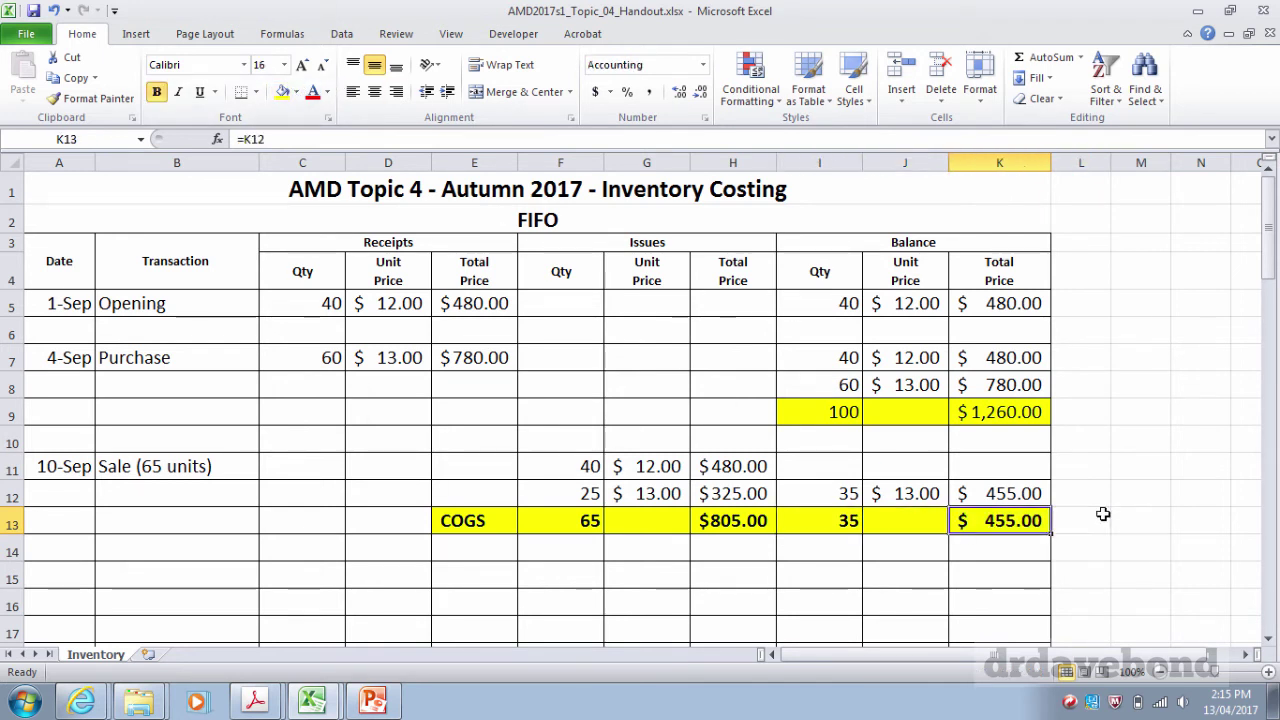
pyautogui.press('Left')
pyautogui.press('Left')
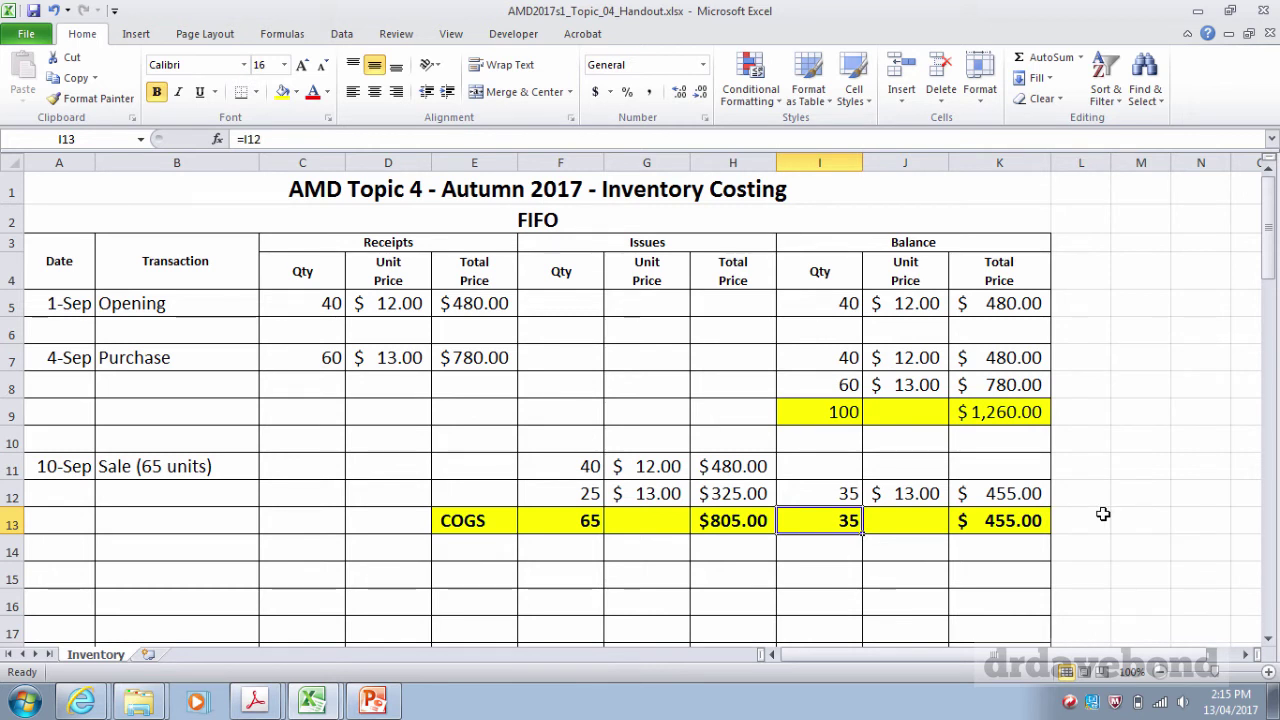
pyautogui.press('Right')
pyautogui.press('Right')
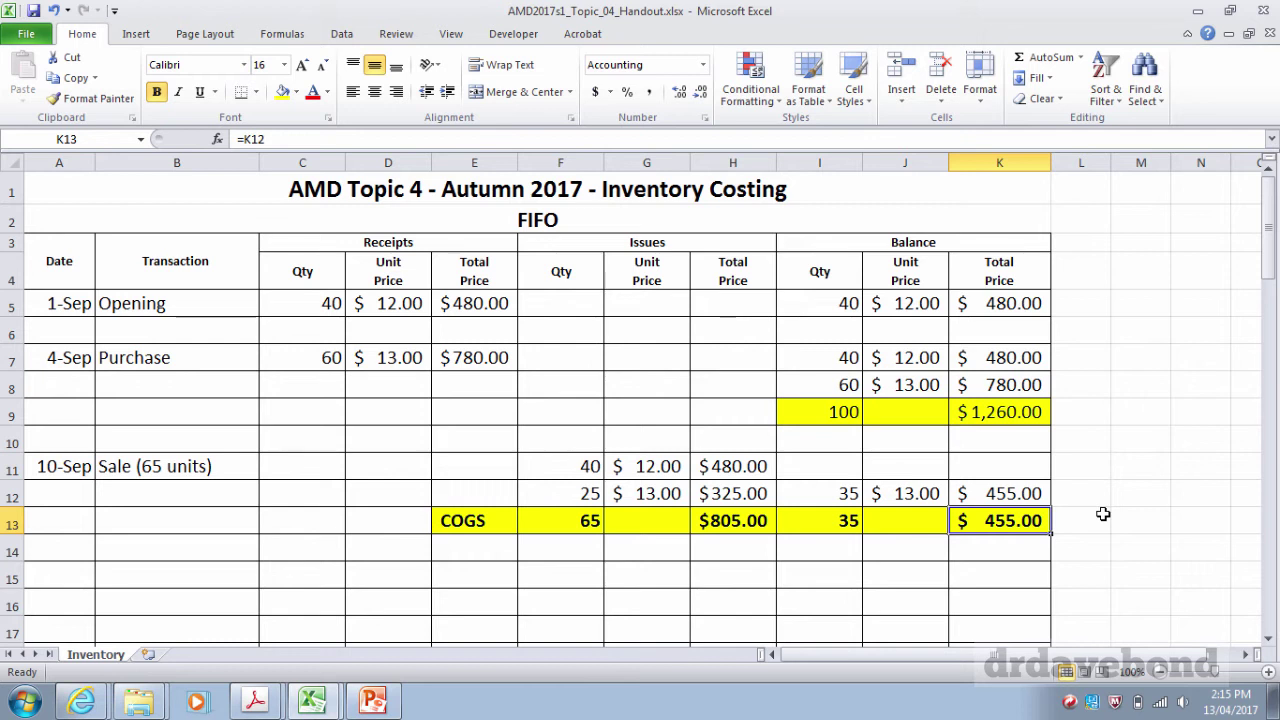
pyautogui.press('Right')
pyautogui.press('Right')
pyautogui.write('=')
pyautogui.press('Left')
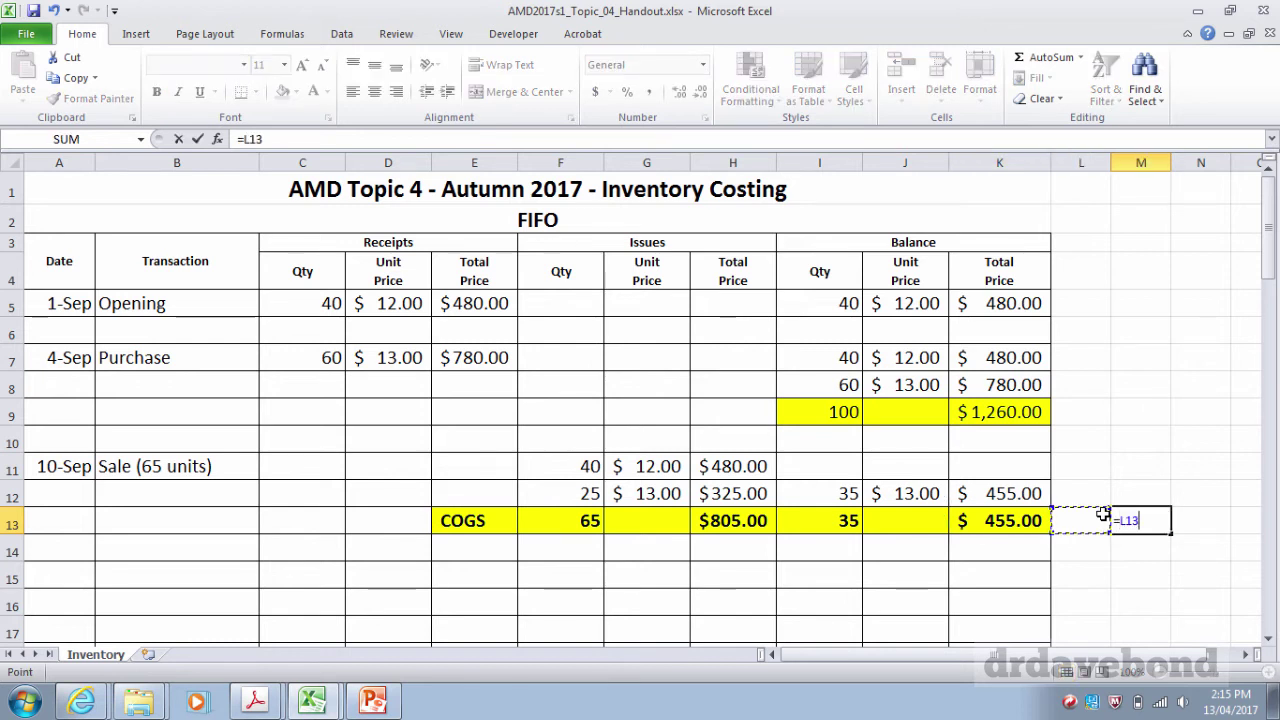
pyautogui.press('Left')
pyautogui.write('+')
pyautogui.press('Left')
pyautogui.press('Left')
pyautogui.press('Left')
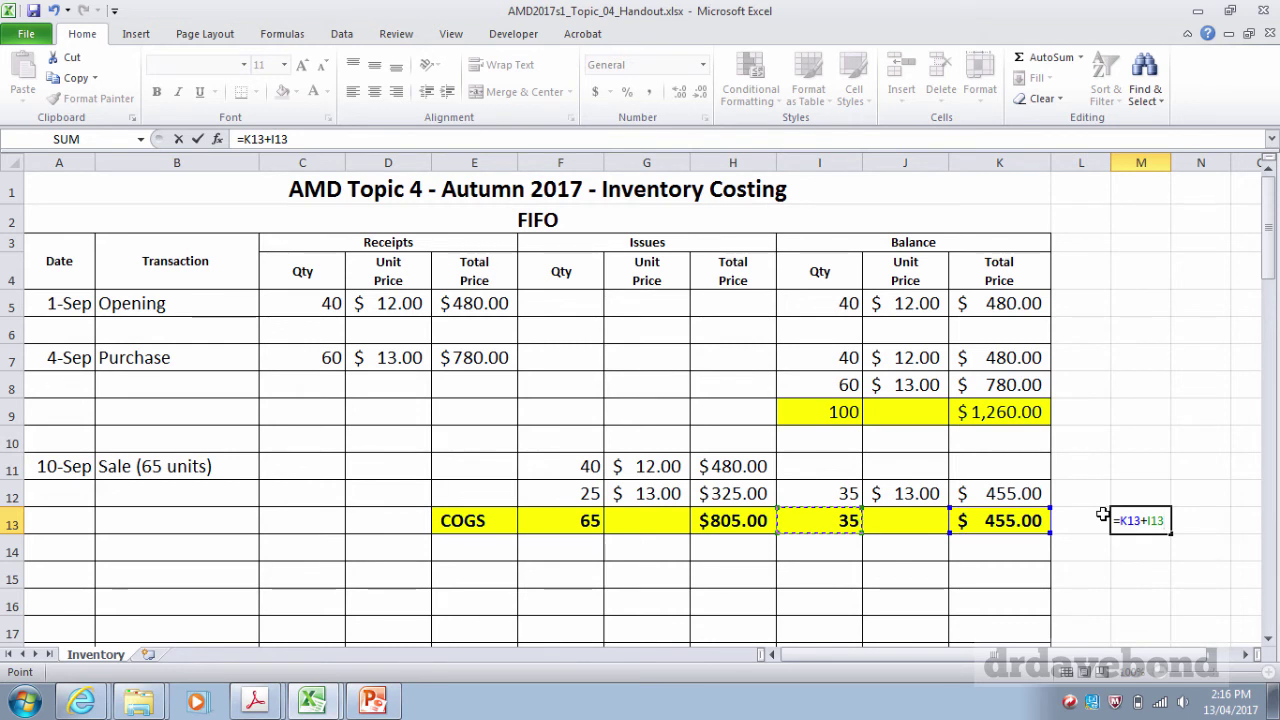
pyautogui.press('Left')
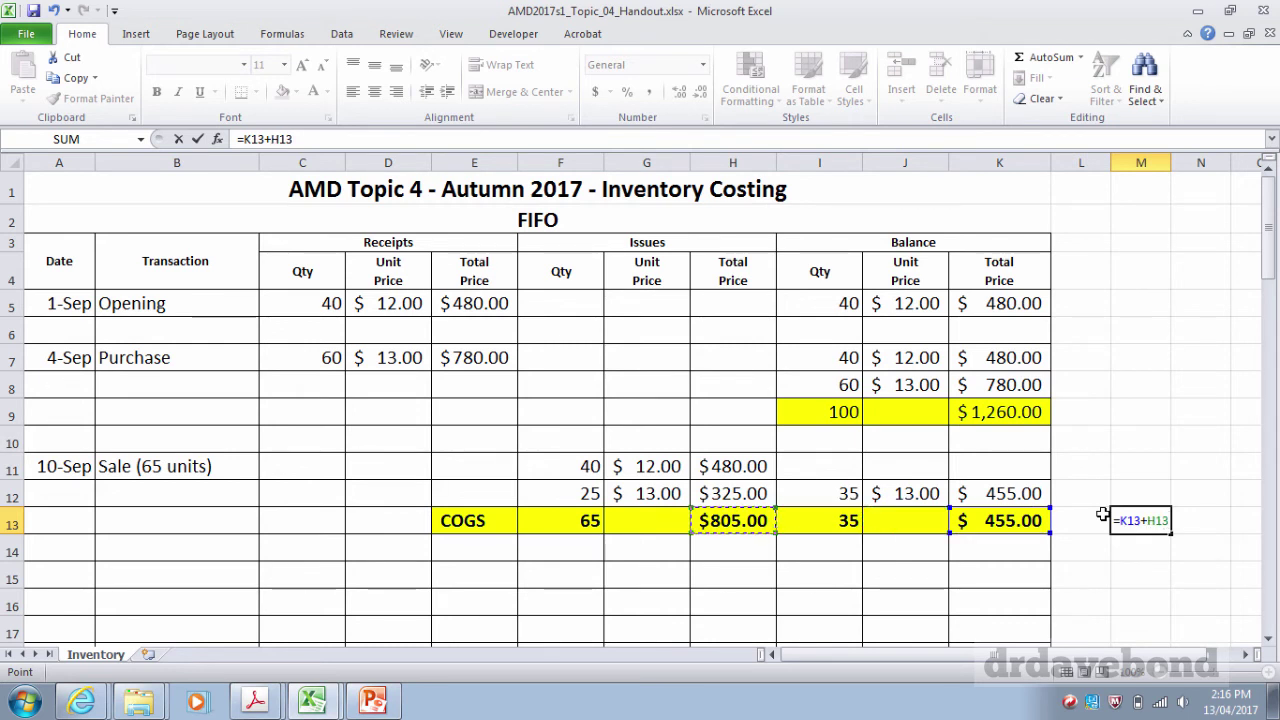
pyautogui.press('Return')
pyautogui.press('Up')
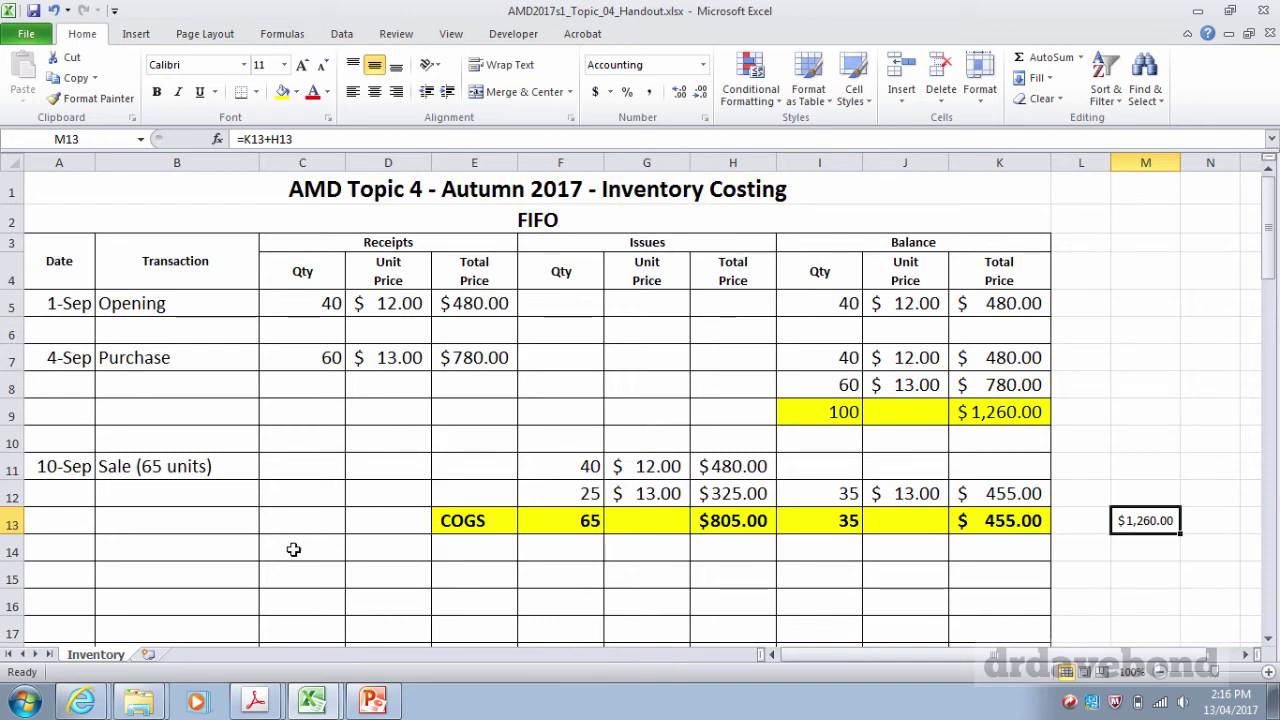
# Enter a new transaction in row 15 with the date 15-Sep and the description Purchase
pyautogui.click(51, 567)
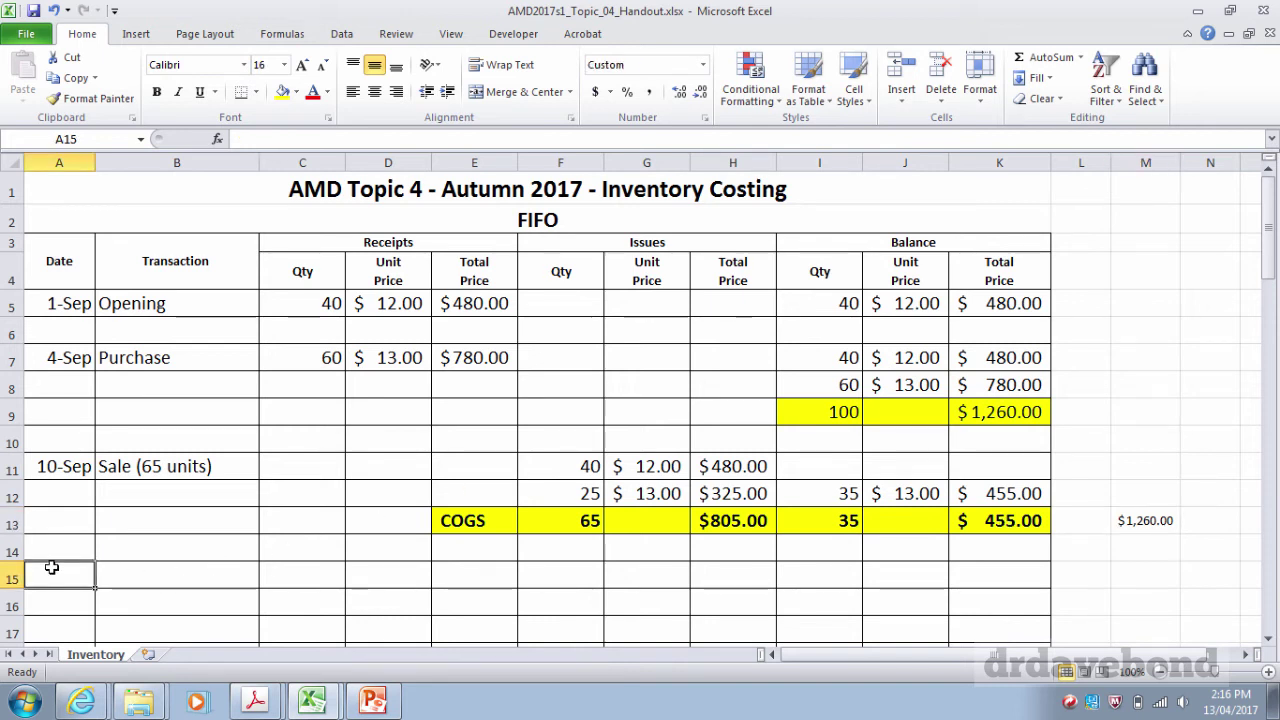
pyautogui.write('15sep')
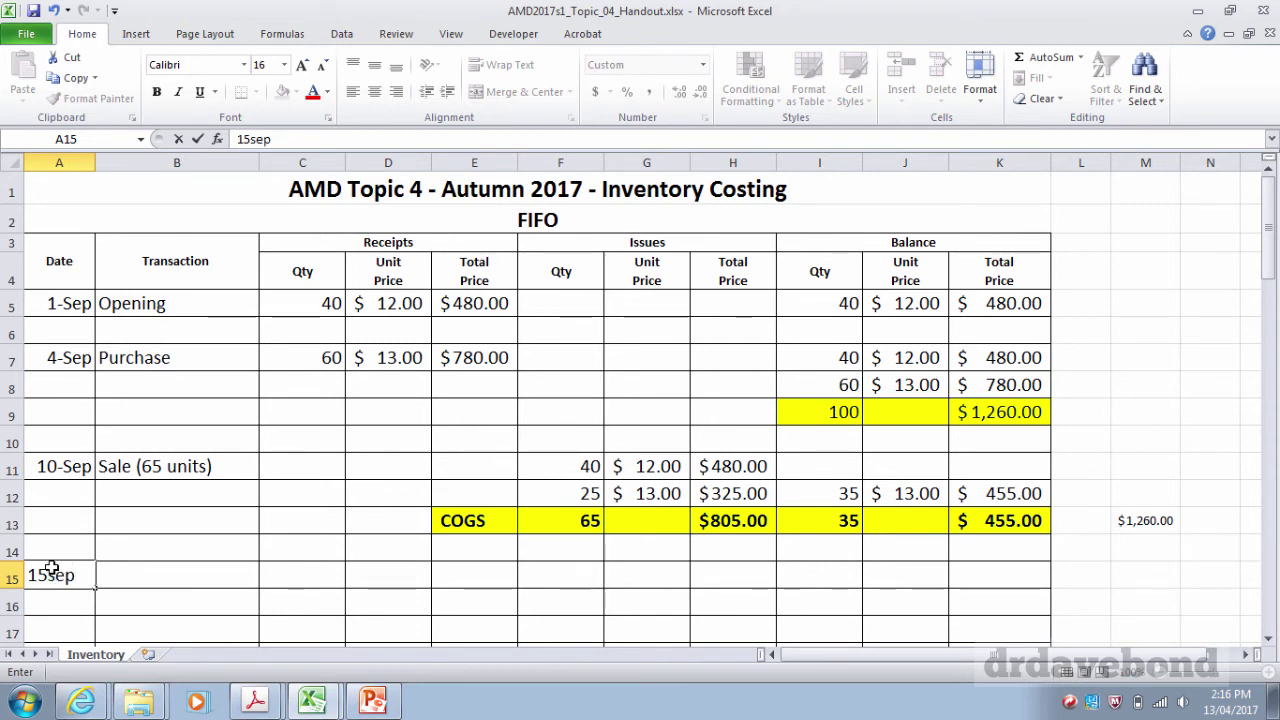
pyautogui.press('Tab')
pyautogui.write('P')
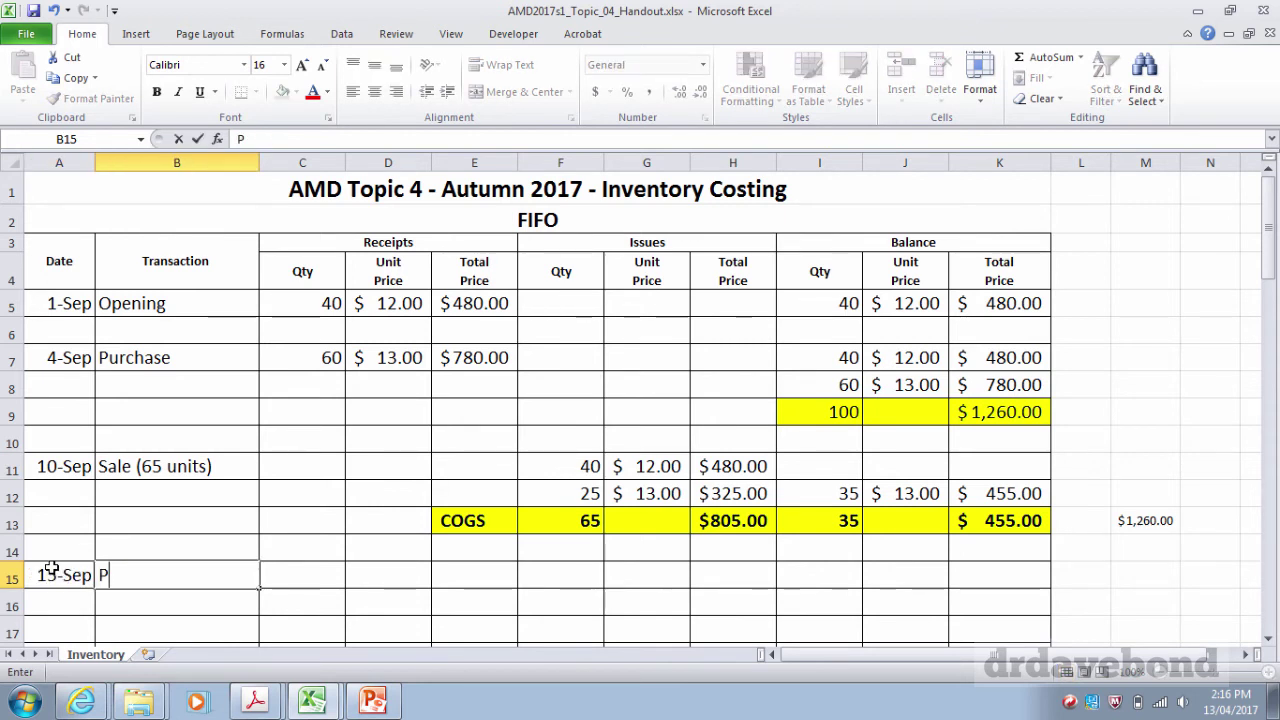
pyautogui.write('urchase')
pyautogui.press('Tab')
pyautogui.press('Tab')
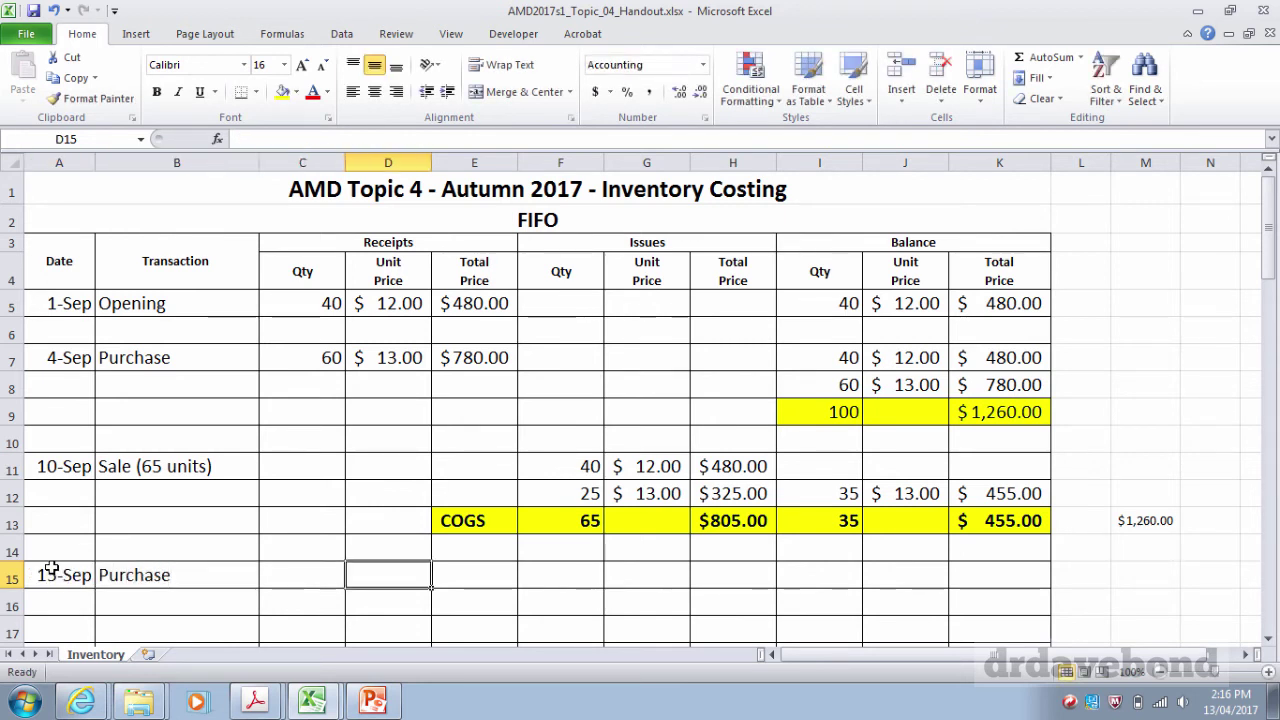
pyautogui.hotkey('shift', 'Tab')
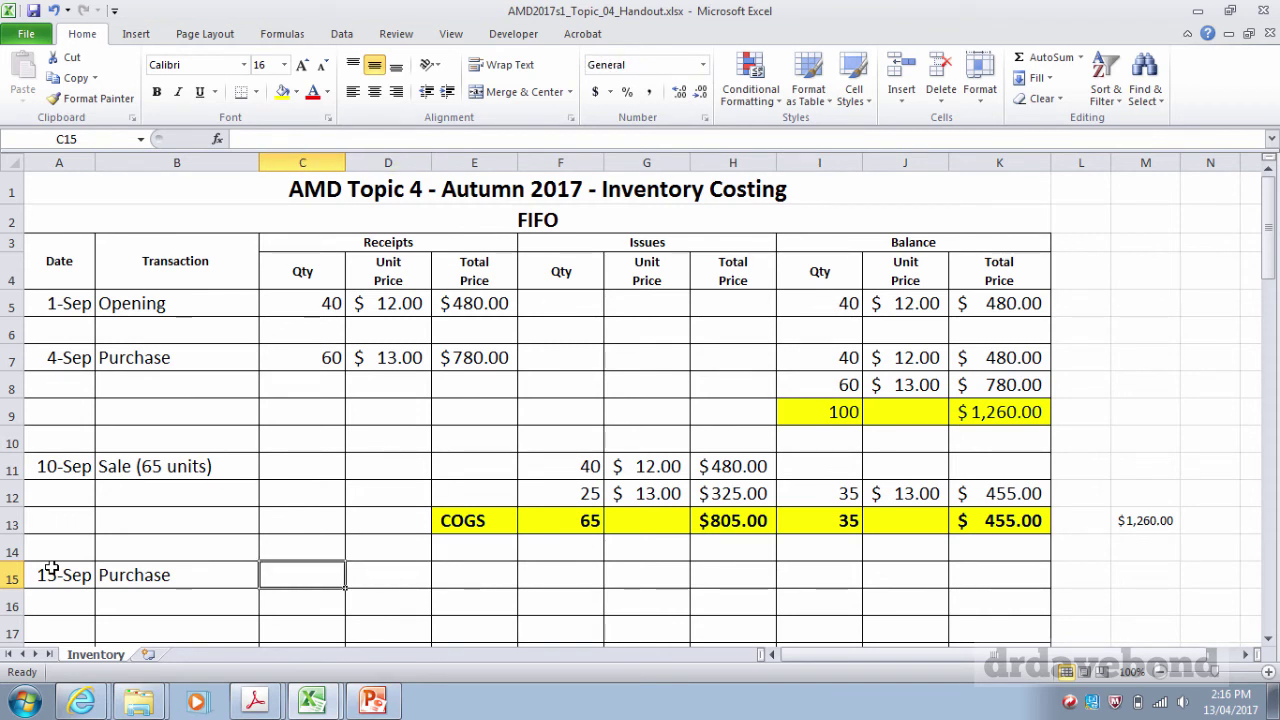
# Record the 15-Sep receipt with quantity 30, unit price 14 and total price =C15*D15
pyautogui.write('30')
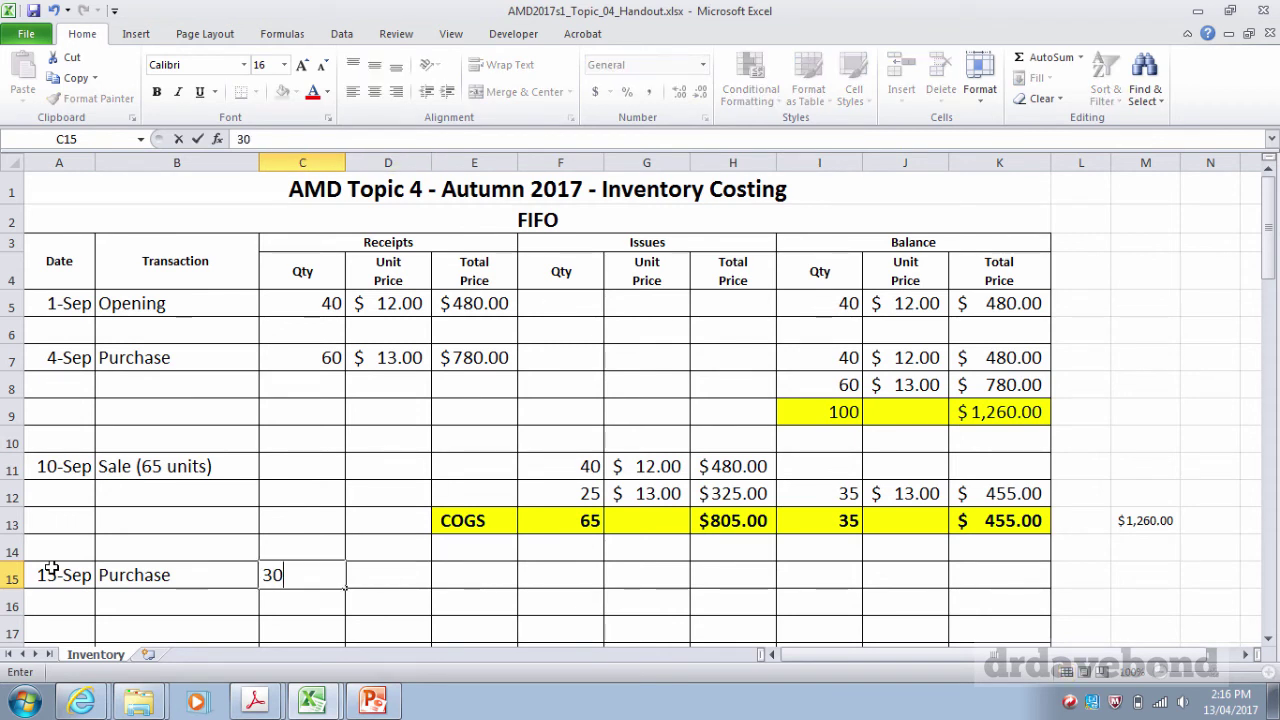
pyautogui.press('Tab')
pyautogui.write('14')
pyautogui.press('Tab')
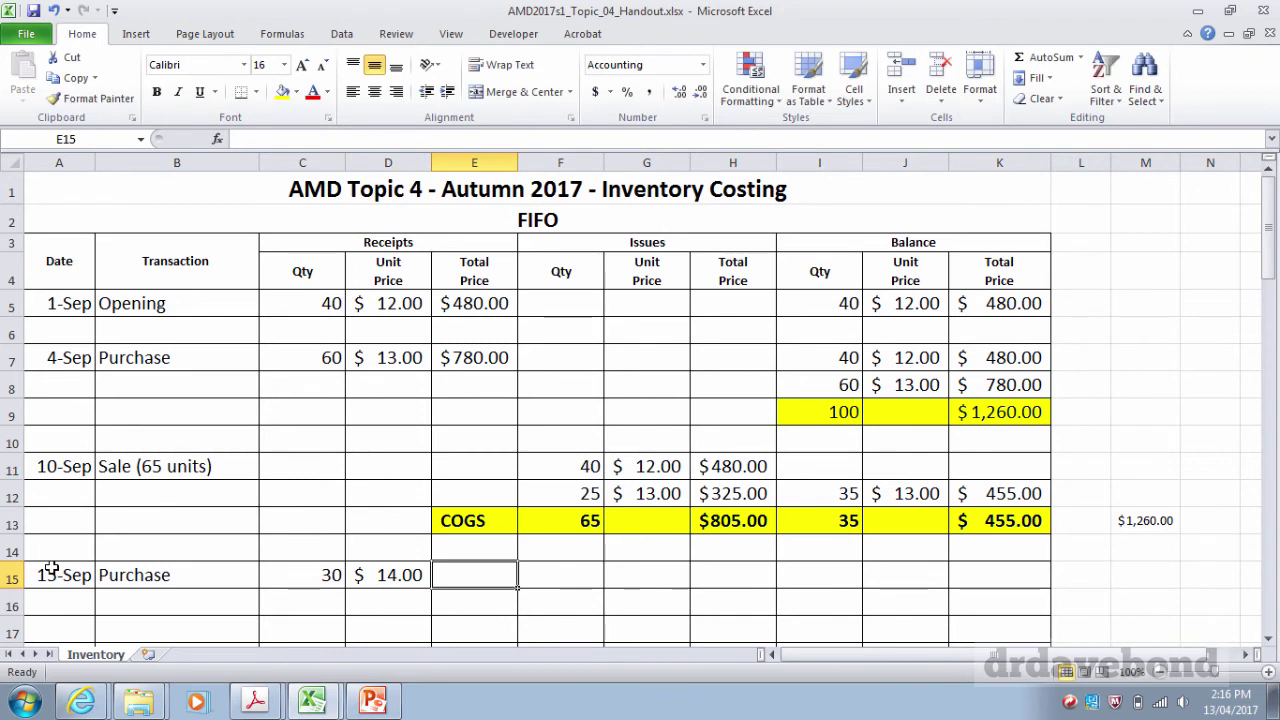
pyautogui.write('=C15*D15')
pyautogui.press('Return')
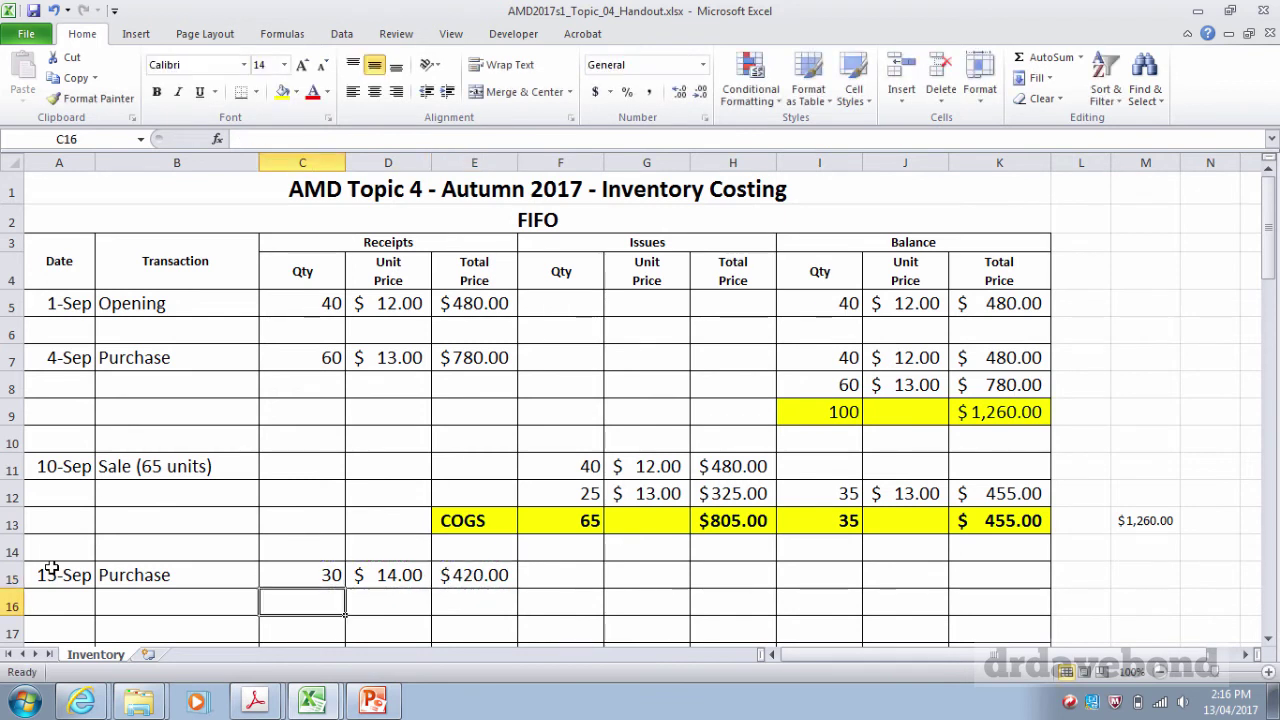
# Enter the first balance layer in row 15 with quantity 35, unit price 13 and total price =I15*J15
pyautogui.press('Up')
pyautogui.press('Right')
pyautogui.press('Right')
pyautogui.press('Right')
pyautogui.press('Right')
pyautogui.press('Right')
pyautogui.press('Right')
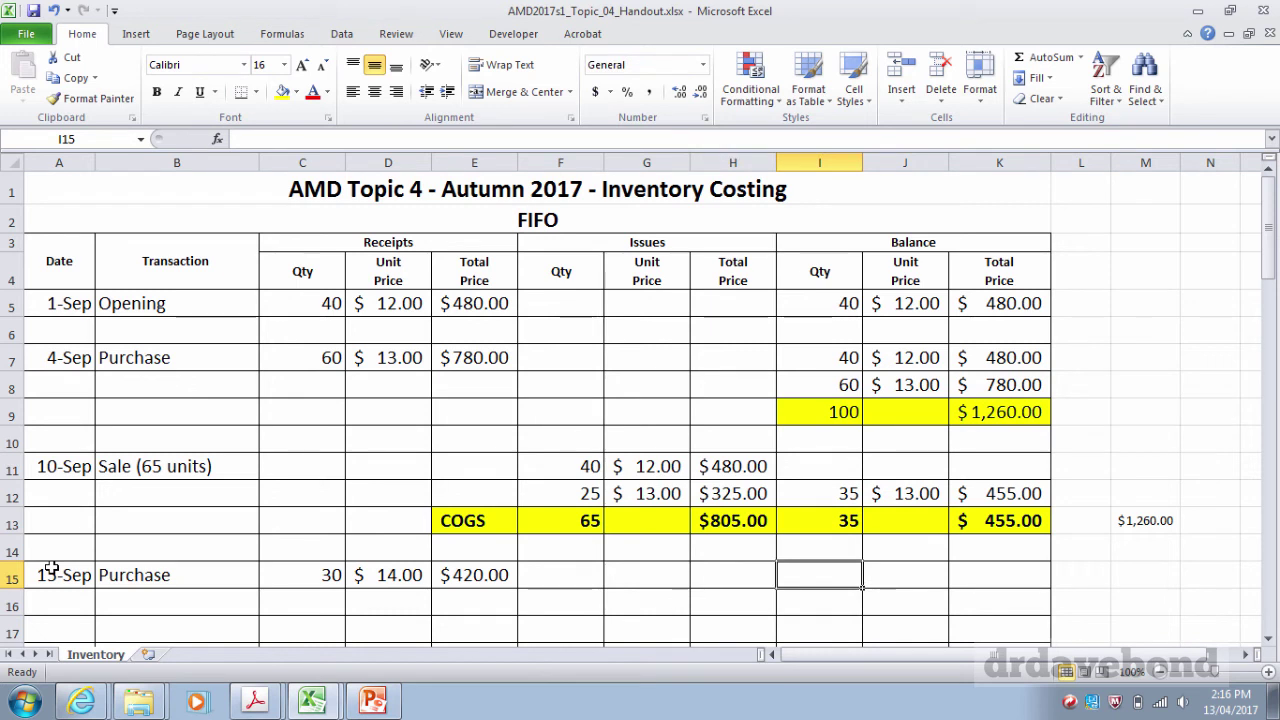
pyautogui.write('35')
pyautogui.press('Return')
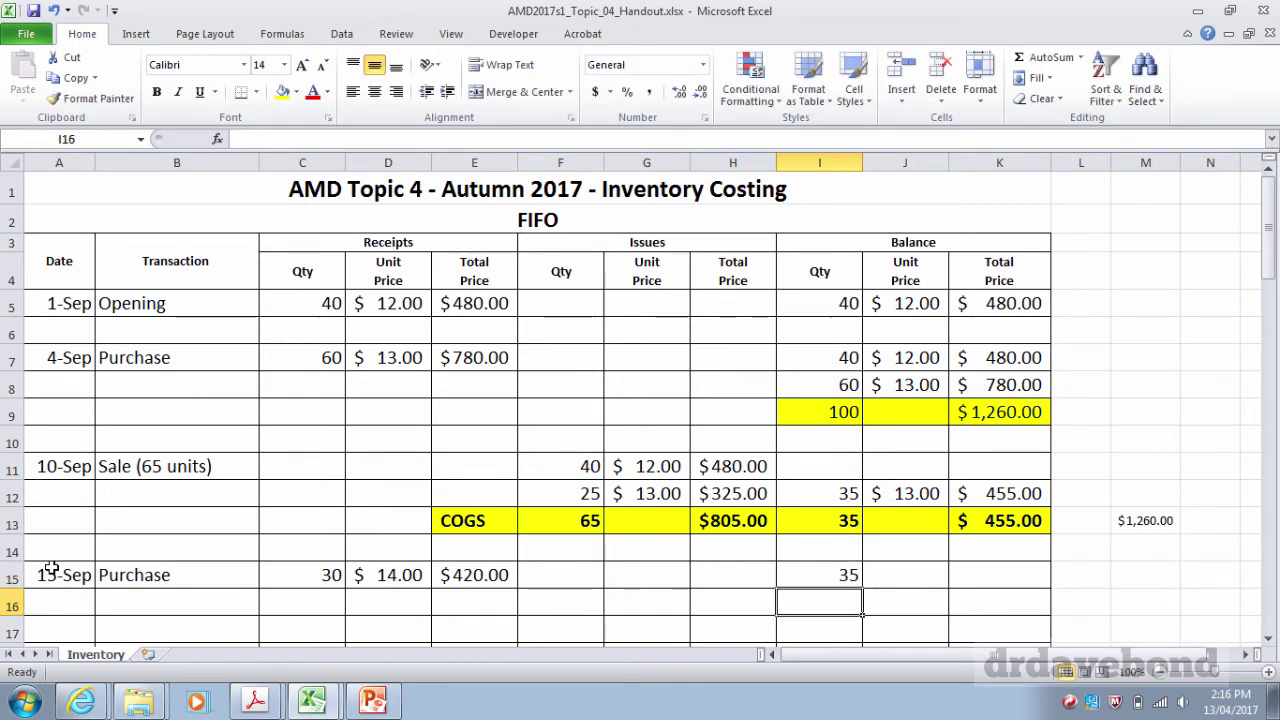
pyautogui.press('Up')
pyautogui.press('Right')
pyautogui.write('13')
pyautogui.press('Right')
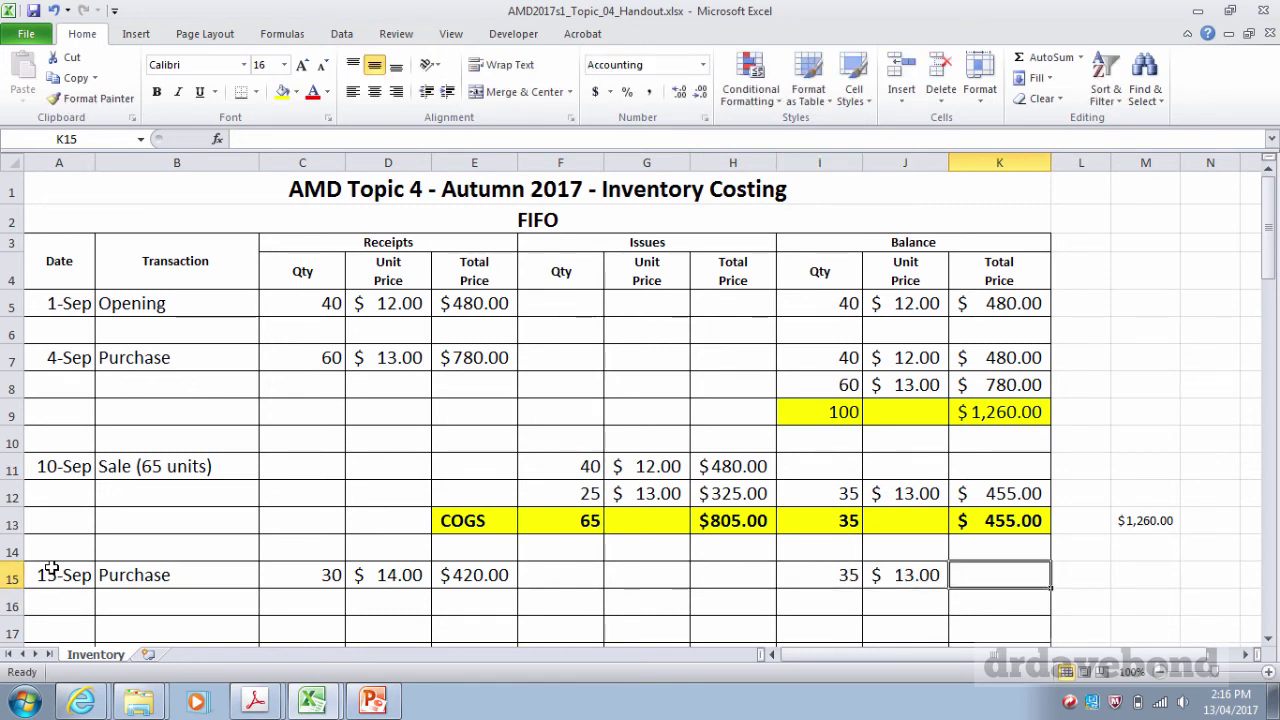
pyautogui.write('=I15*J15')
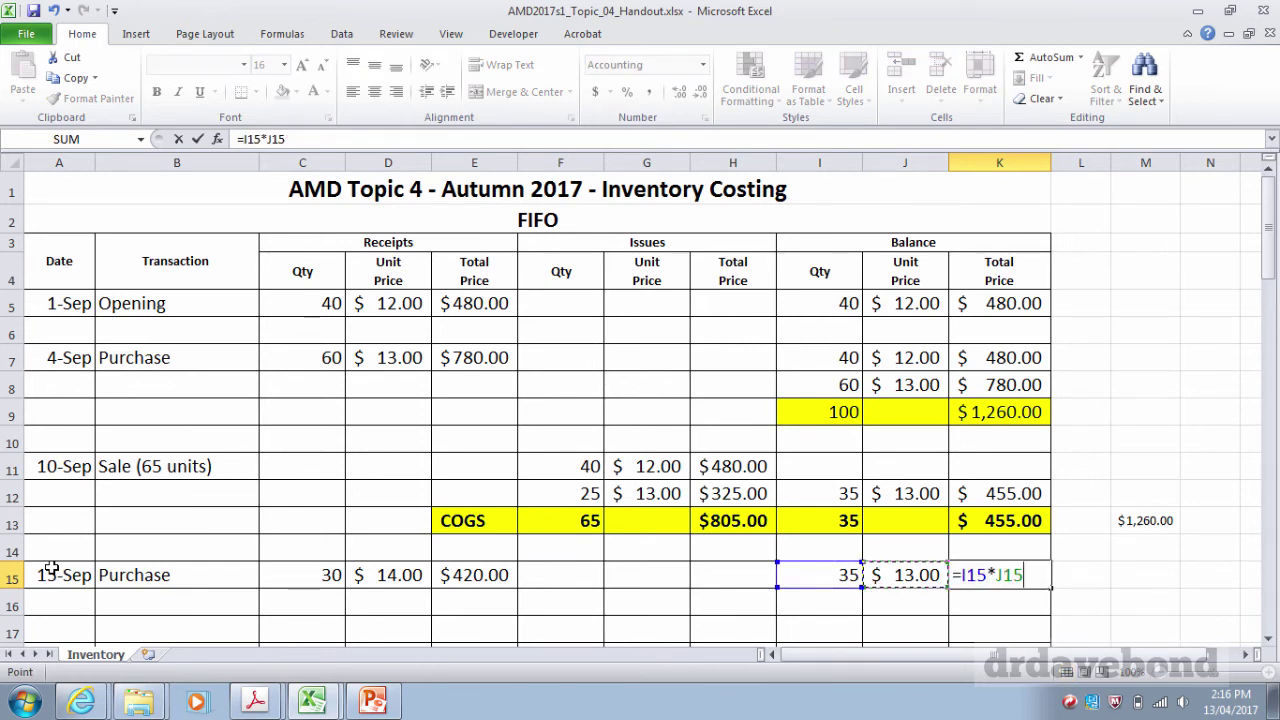
pyautogui.press('Return')
# Enter the second balance layer in row 16 with quantity 30, unit price 14 and total price =I16*J16
pyautogui.press('Left')
pyautogui.press('Left')
pyautogui.write('3')
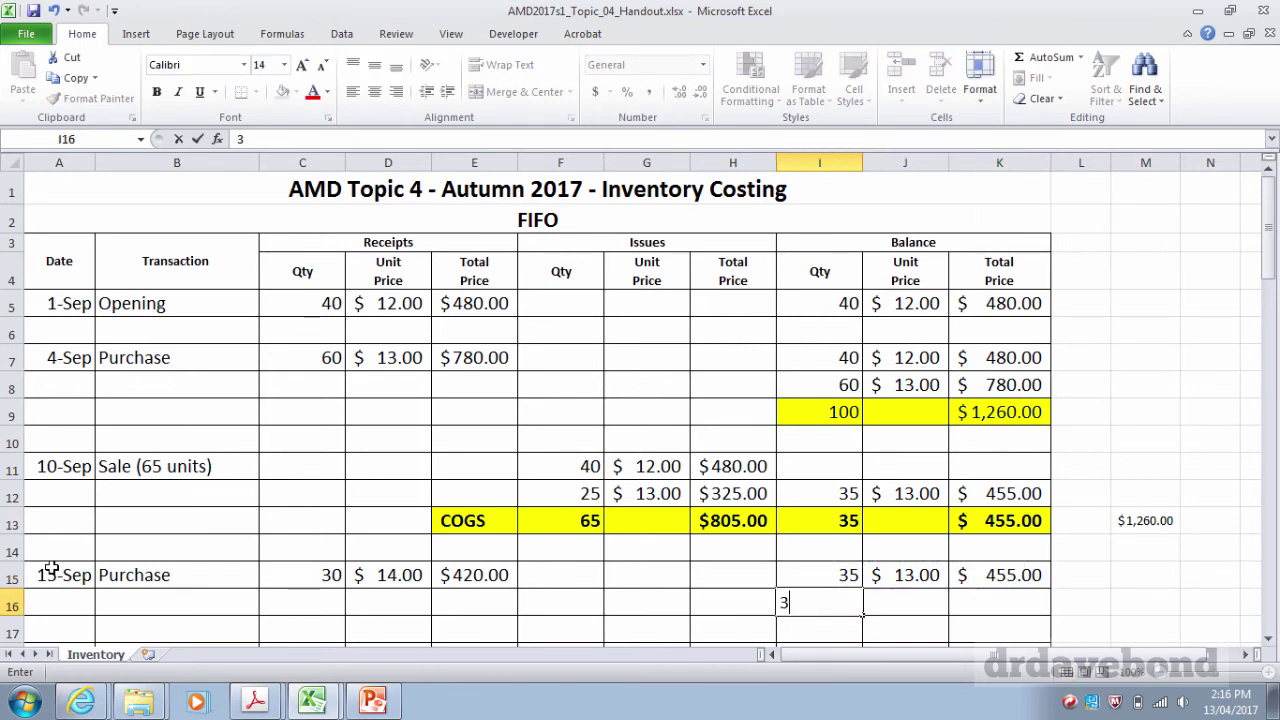
pyautogui.write('0')
pyautogui.press('Right')
pyautogui.write('14')
pyautogui.press('Right')
pyautogui.write('=')
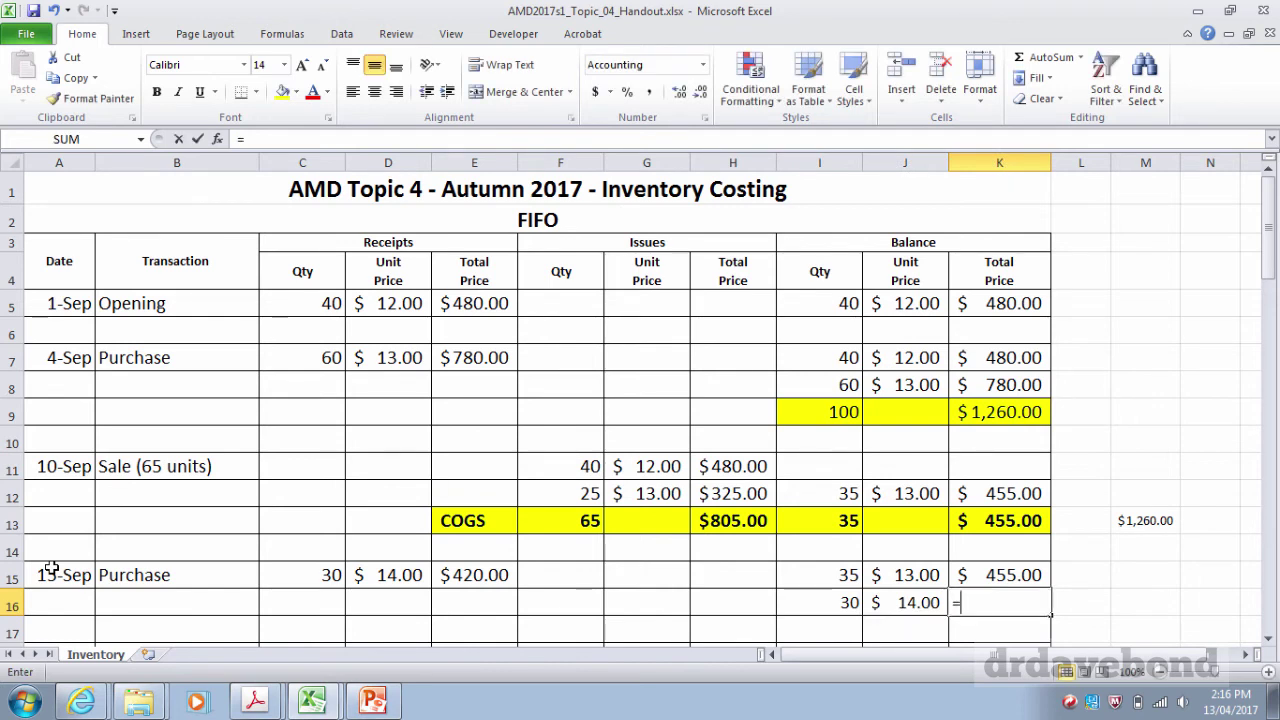
pyautogui.press('Left')
pyautogui.press('Left')
pyautogui.write('*')
pyautogui.press('Left')
pyautogui.press('Return')
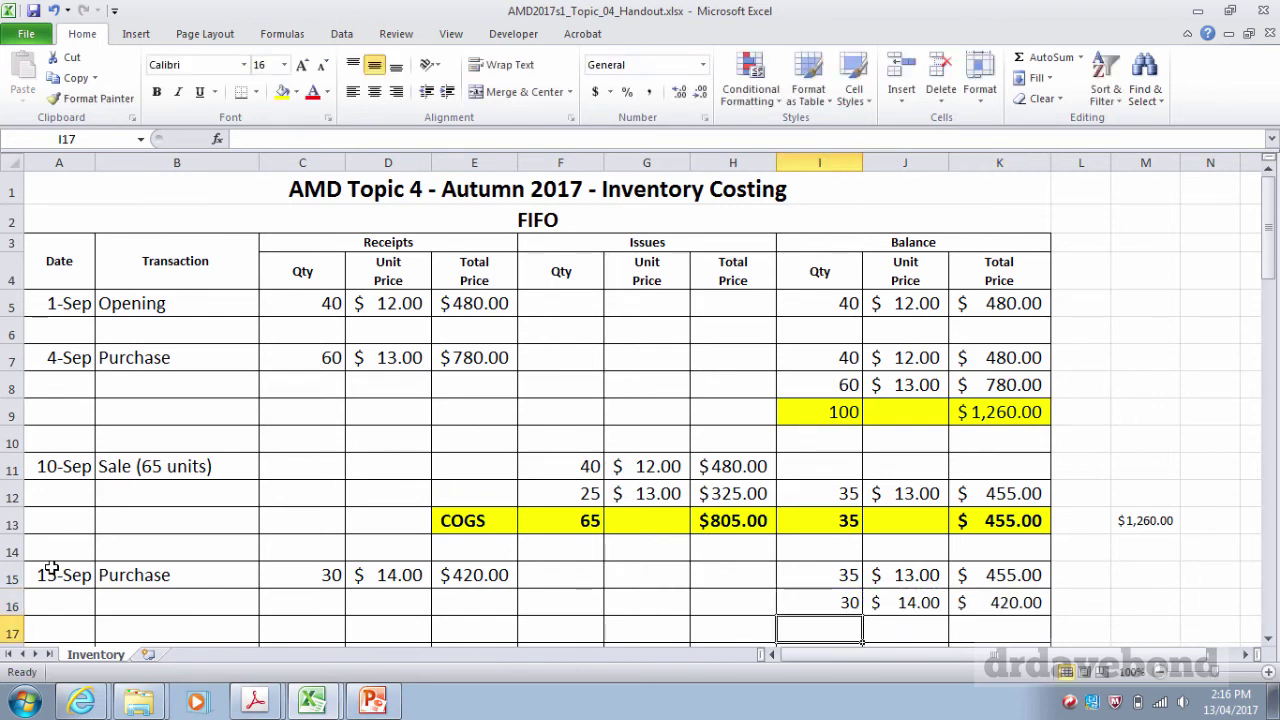
# Total the two balance layer prices in K17 with the formula =K15+K16
pyautogui.press('Right')
pyautogui.press('Right')
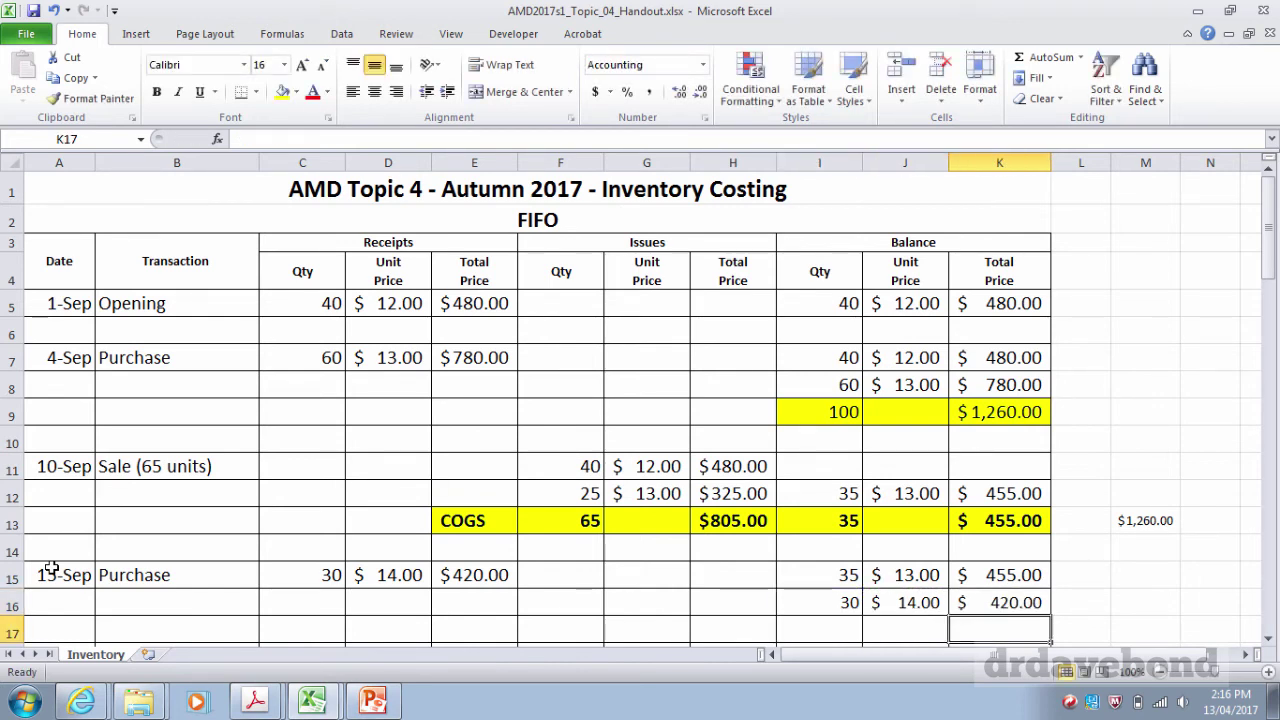
pyautogui.write('=')
pyautogui.press('Up')
pyautogui.press('Up')
pyautogui.hotkey('shift', 'Down')
pyautogui.hotkey('shift', 'Down')
pyautogui.press('BackSpace')
pyautogui.press('BackSpace')
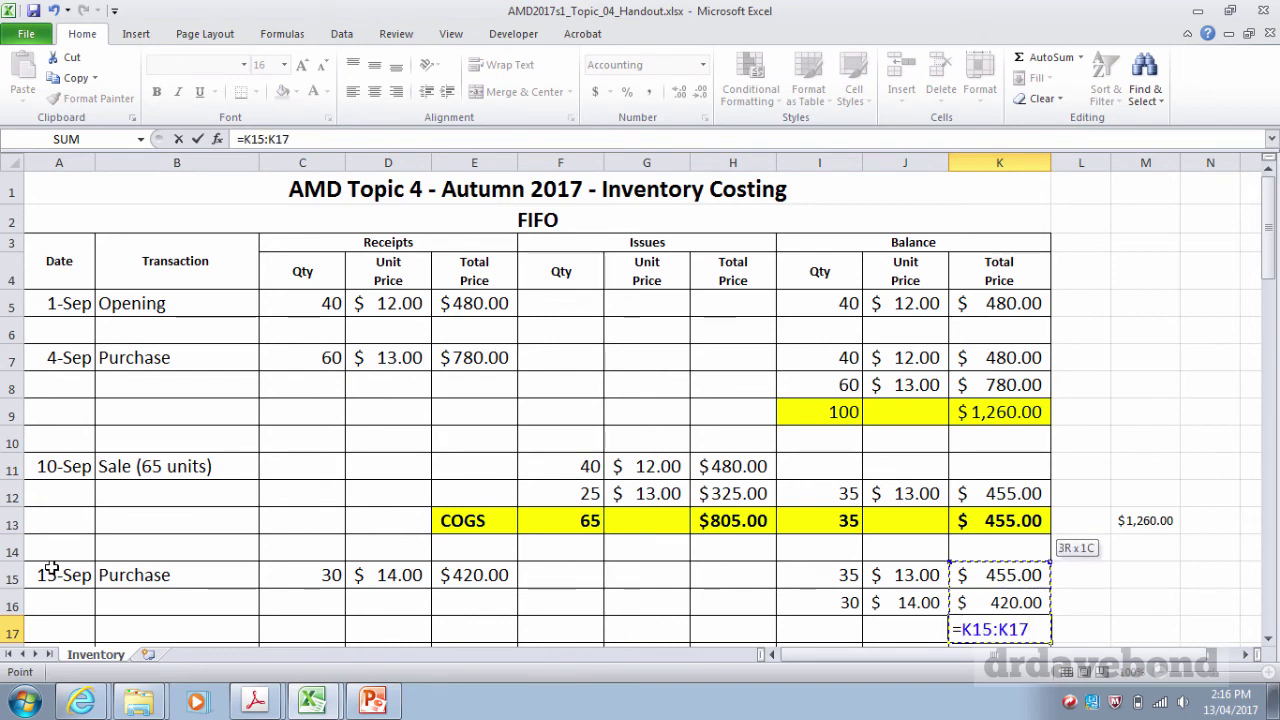
pyautogui.press('BackSpace')
pyautogui.press('BackSpace')
pyautogui.press('BackSpace')
pyautogui.press('BackSpace')
pyautogui.press('BackSpace')
pyautogui.press('Up')
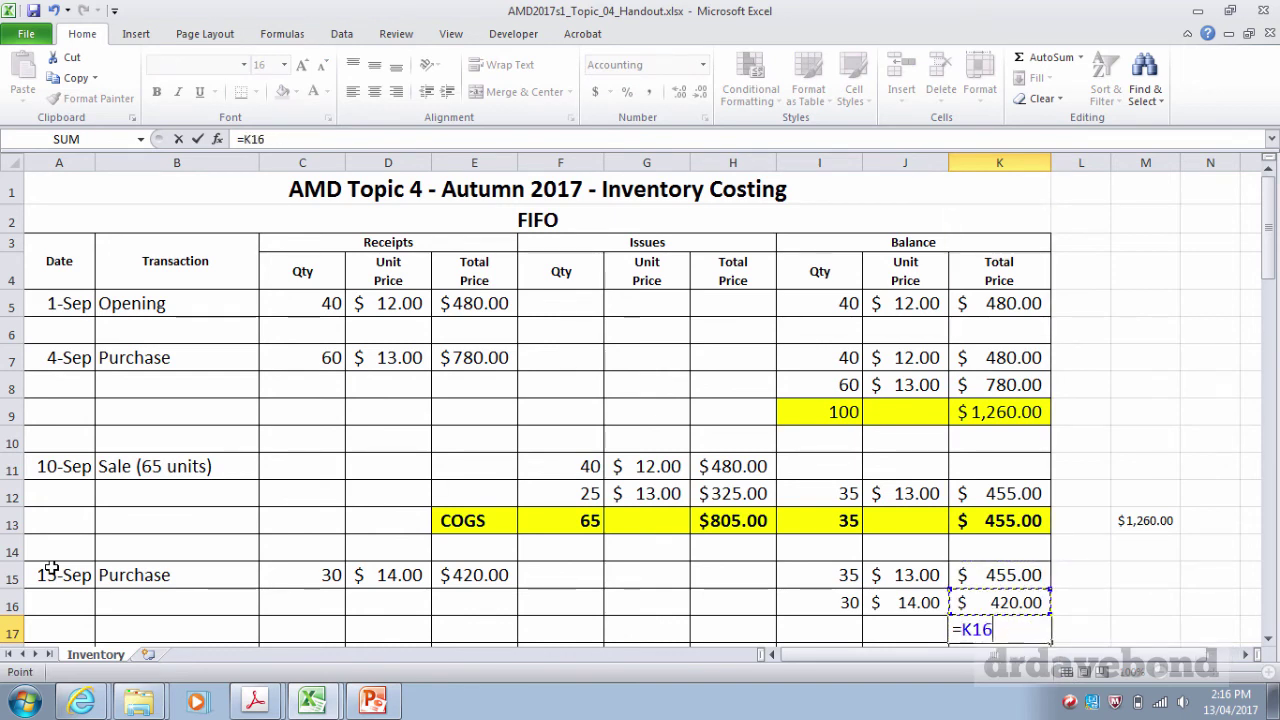
pyautogui.press('Up')
pyautogui.write('+')
pyautogui.press('Up')
pyautogui.press('Return')
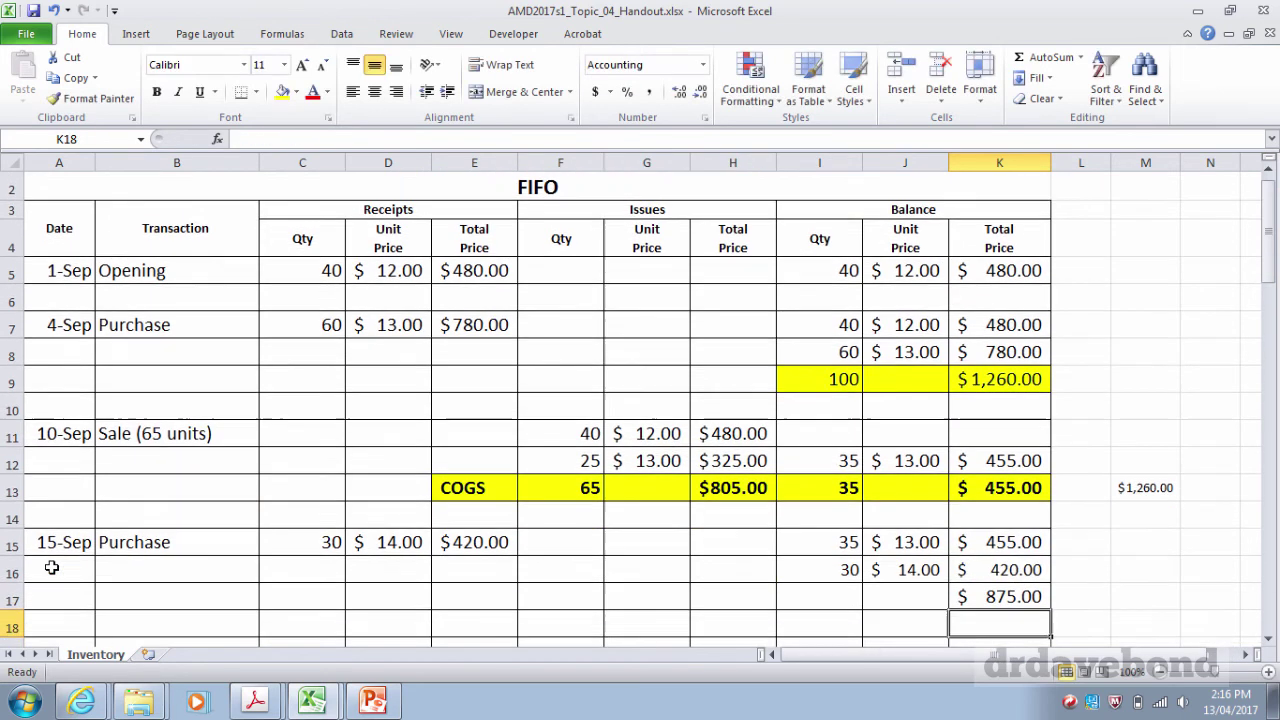
# Enter the balance quantity total in I17 with the formula =I15+I18
pyautogui.click(814, 600)
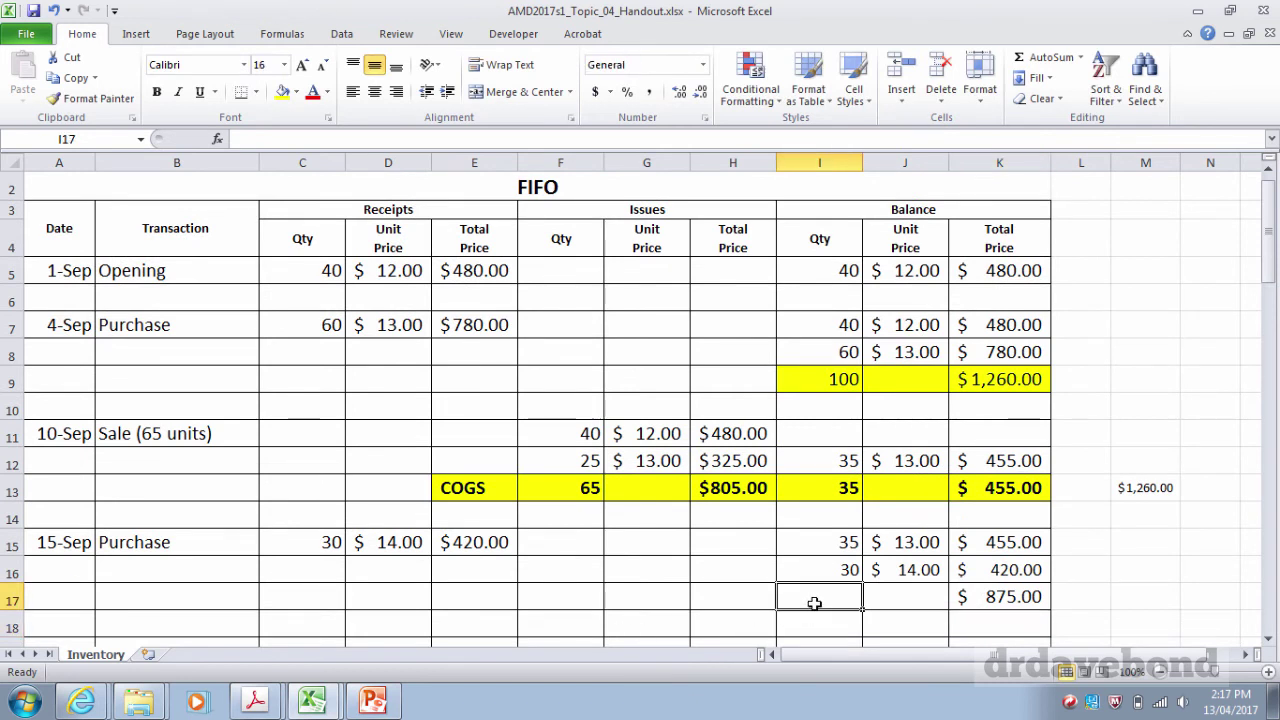
pyautogui.write('=')
pyautogui.press('Up')
pyautogui.press('Up')
pyautogui.write('+')
pyautogui.press('Up')
pyautogui.press('Return')
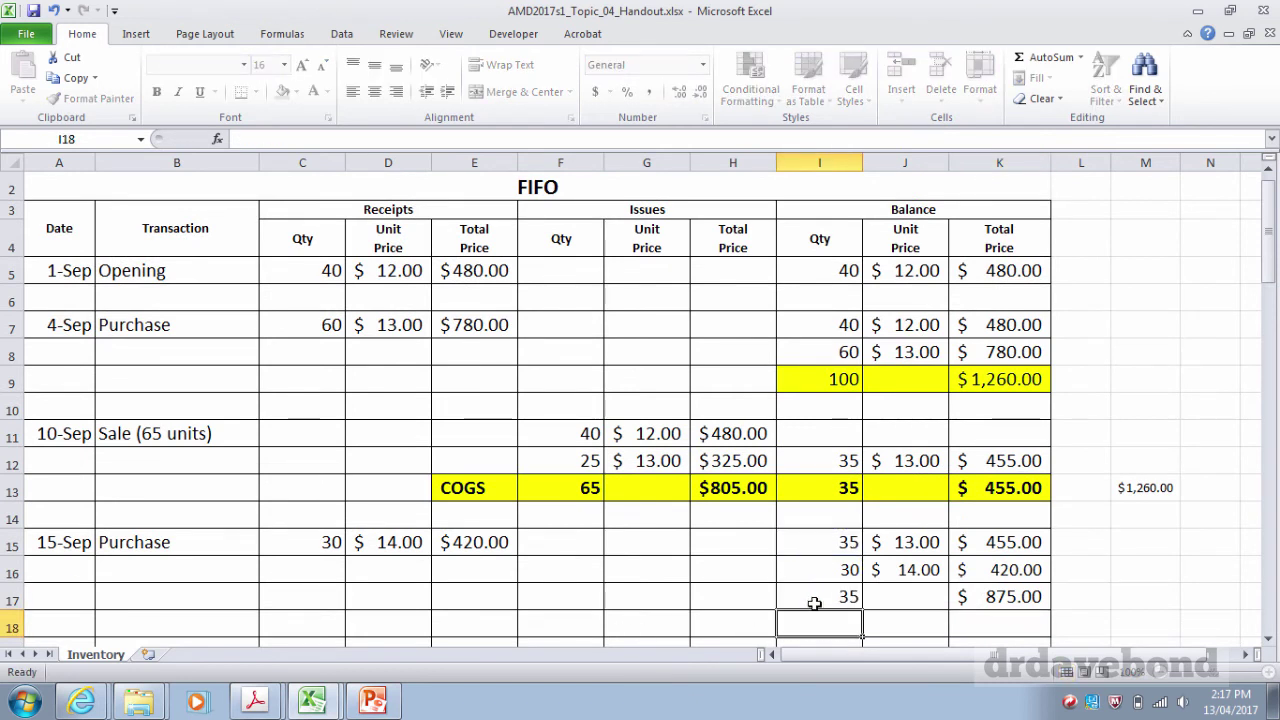
# Increase the font size of I16 to K16 to 16 and fill the balance total cells I17 to K17 with yellow
pyautogui.moveTo(1017, 568); pyautogui.dragTo(826, 569)
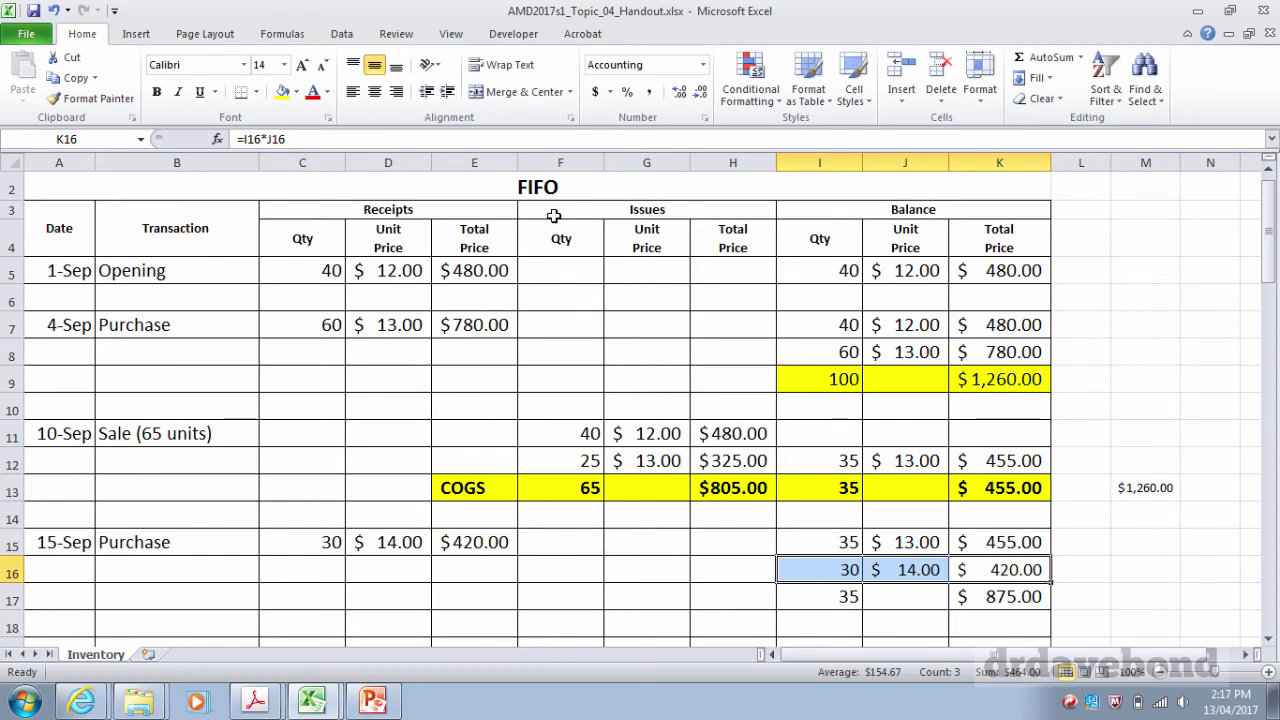
pyautogui.click(301, 68)
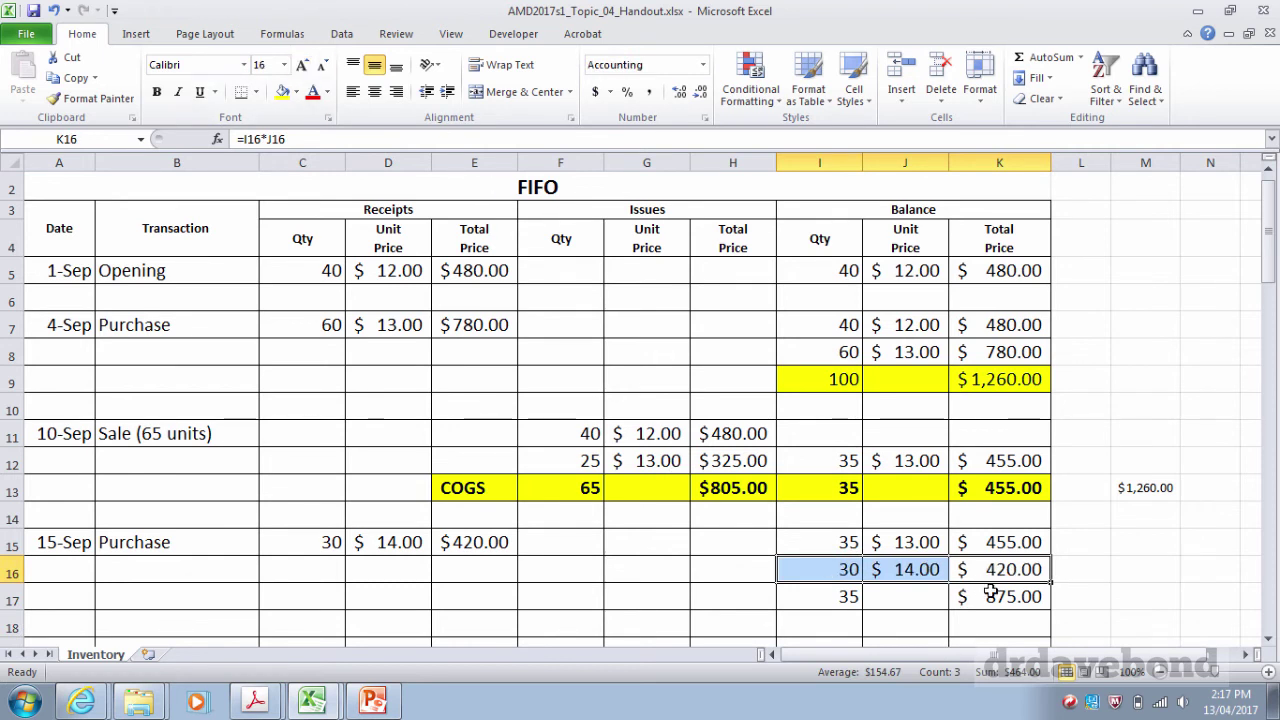
pyautogui.moveTo(988, 591); pyautogui.dragTo(826, 594)
pyautogui.click(283, 93)
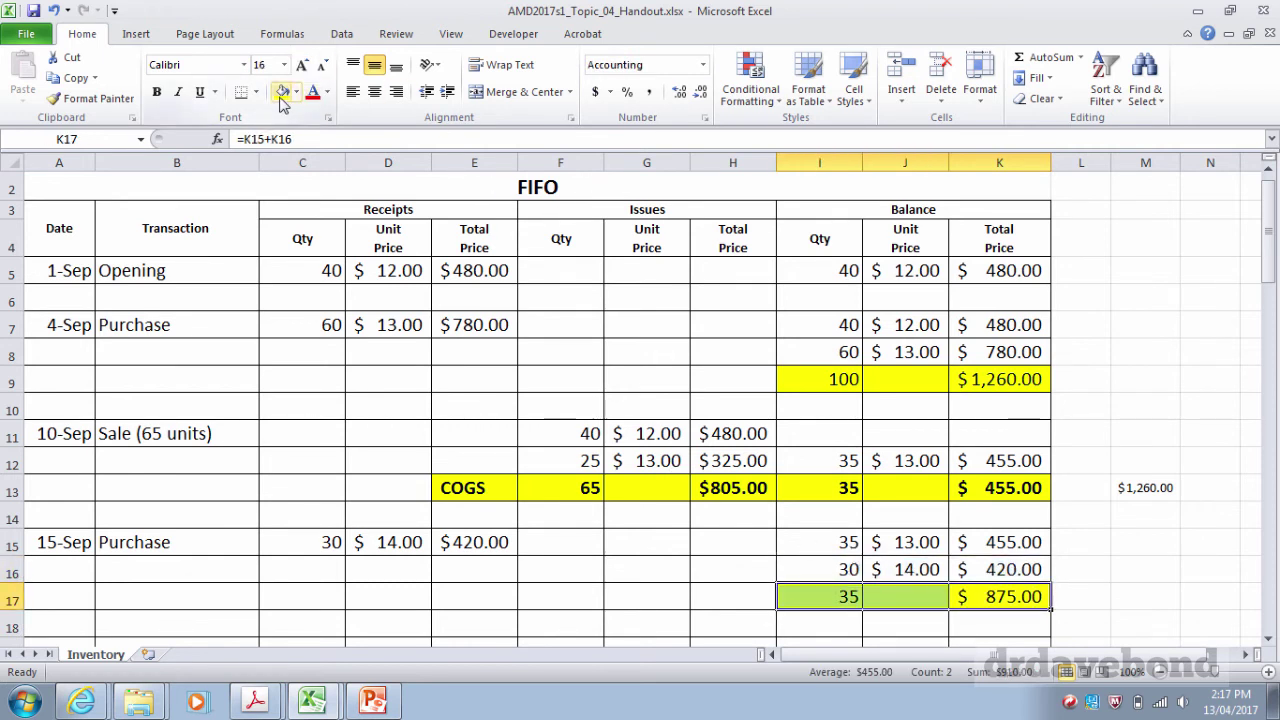
pyautogui.write('b')
pyautogui.press('BackSpace')
pyautogui.write('=K15+K16')
pyautogui.hotkey('shift', 'Home')
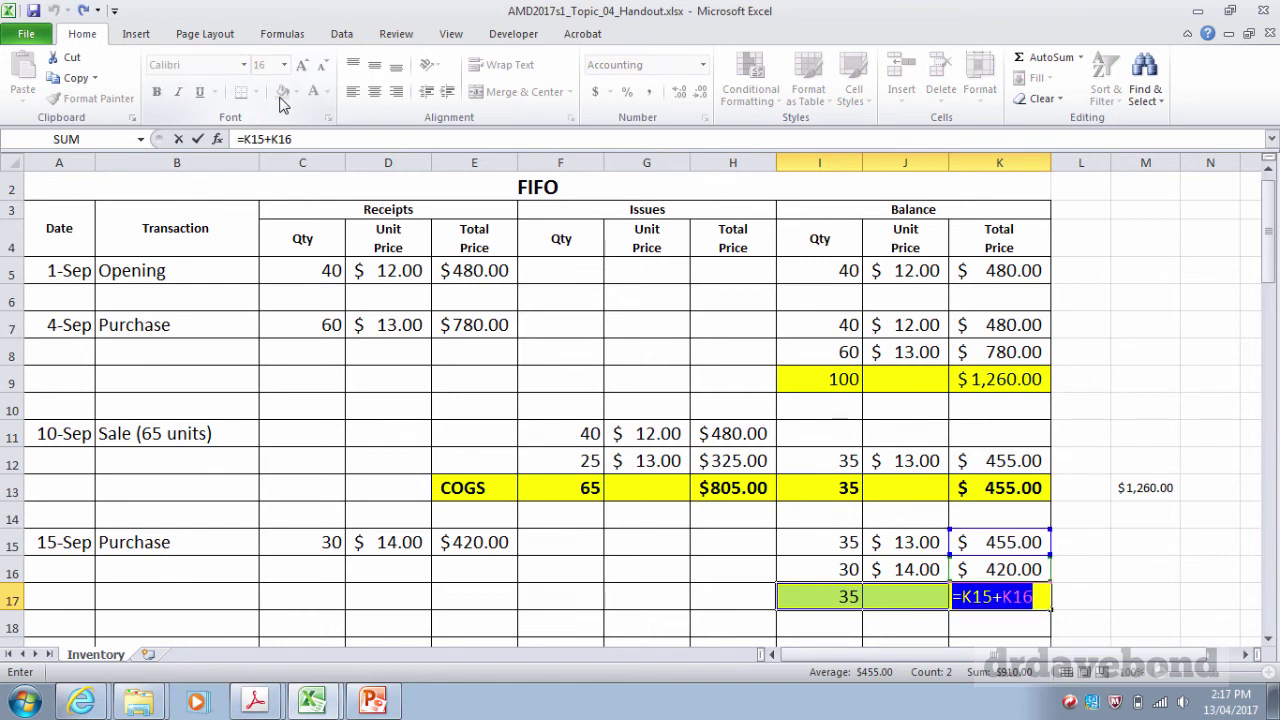
pyautogui.press('Return')
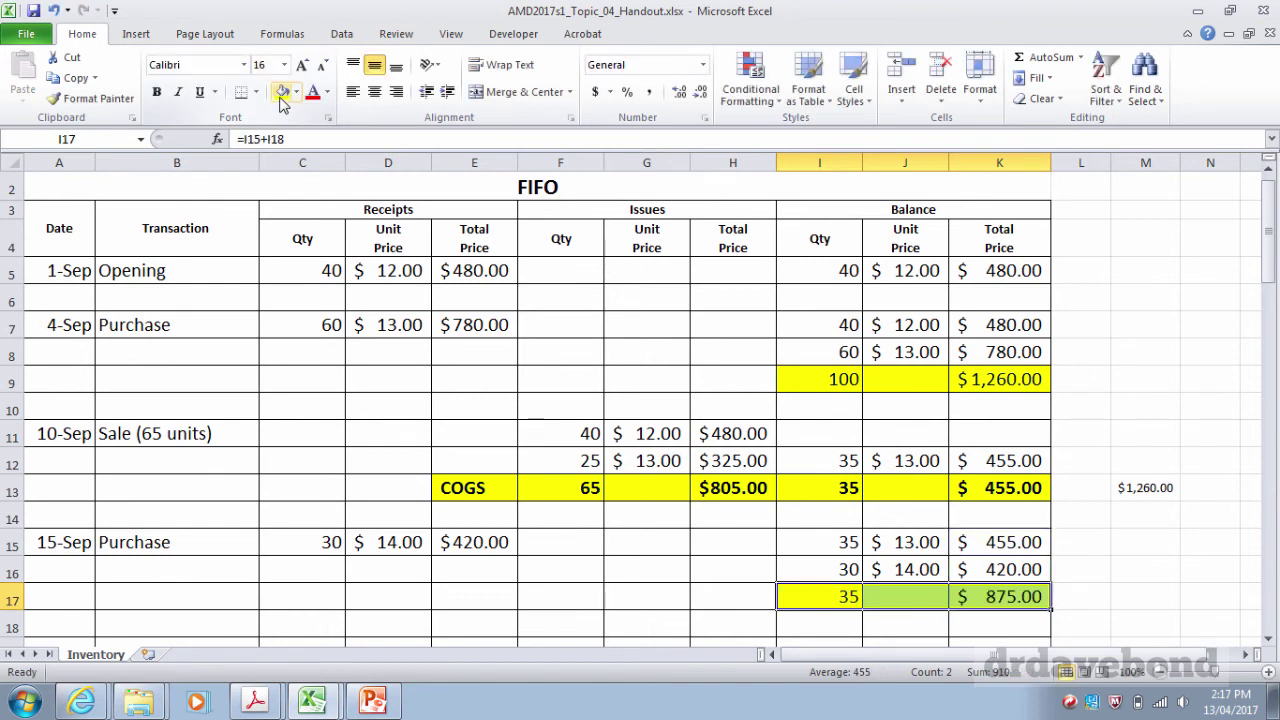
# Make the balance total cells I17 to K17 bold
pyautogui.hotkey('ctrl', 'b')
pyautogui.press('Return')
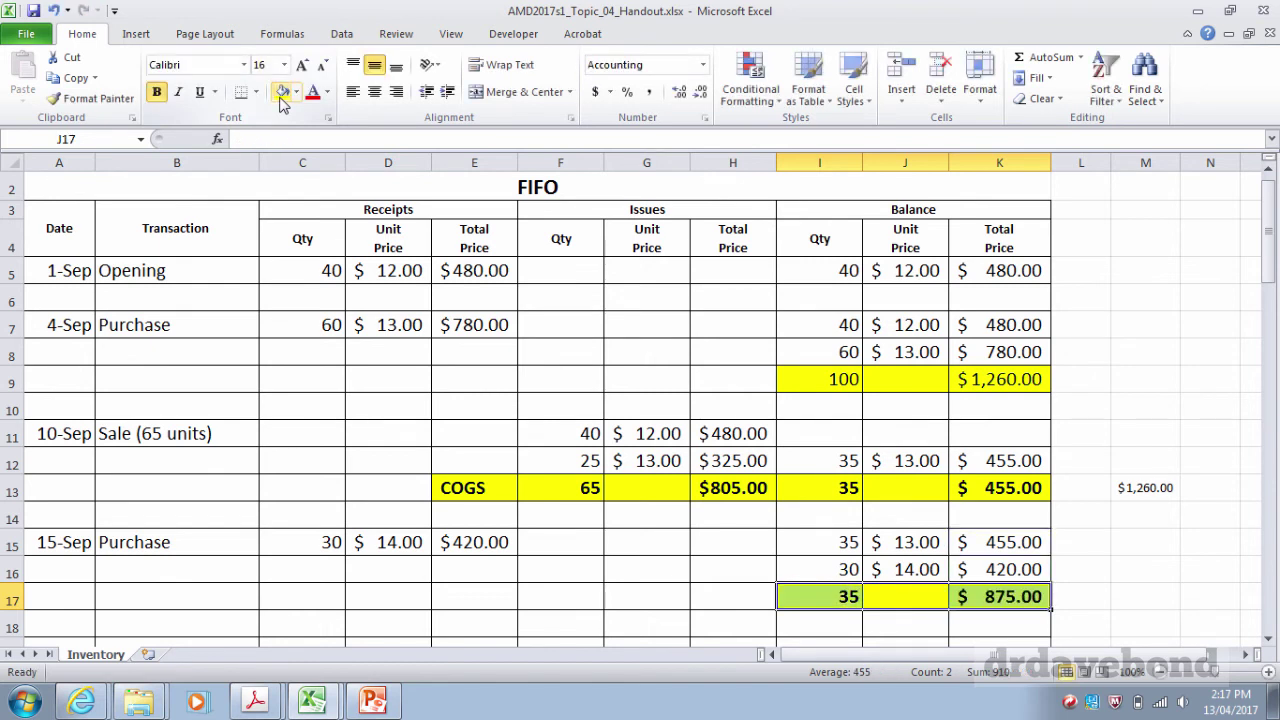
pyautogui.press('Down')
pyautogui.press('Down')
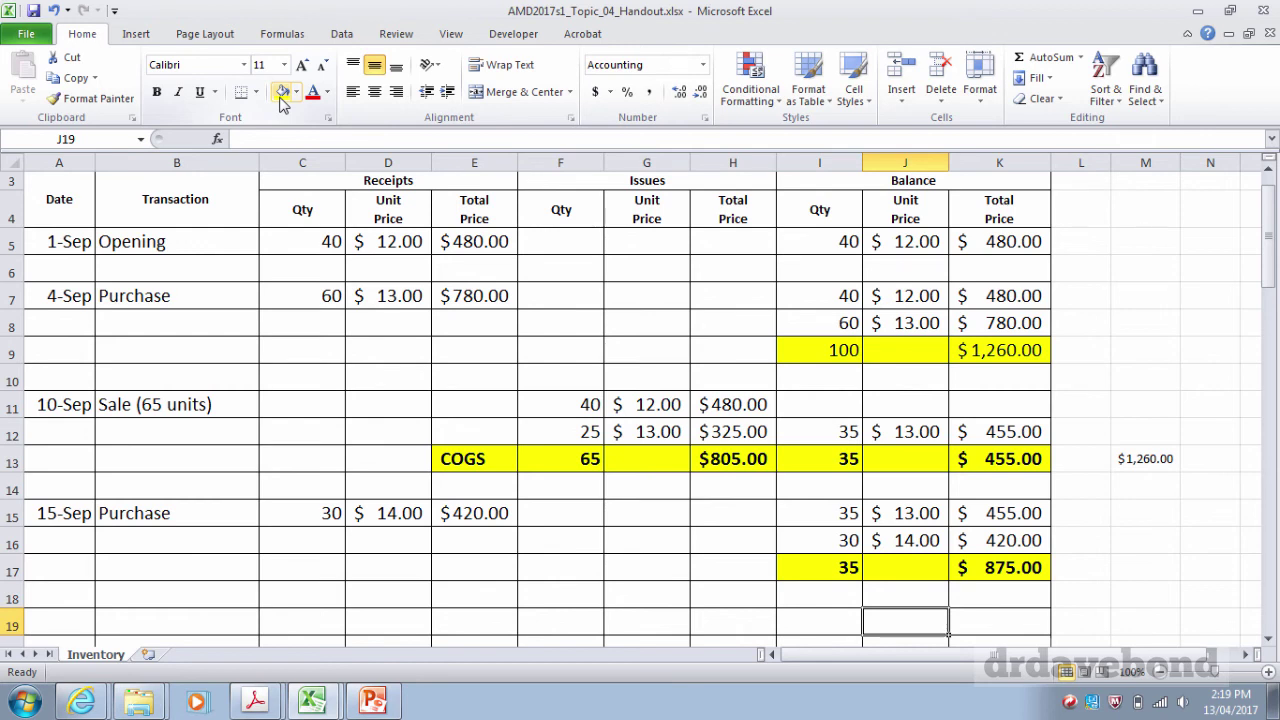
# Examine the Weighted Average table below the FIFO table
pyautogui.press('Down')
pyautogui.press('Down')
pyautogui.press('Down')
pyautogui.press('Down')
pyautogui.press('Down')
pyautogui.press('Down')
pyautogui.press('Down')
pyautogui.press('Down')
pyautogui.press('Down')
pyautogui.press('Down')
pyautogui.press('Down')
pyautogui.press('Down')
pyautogui.press('Down')
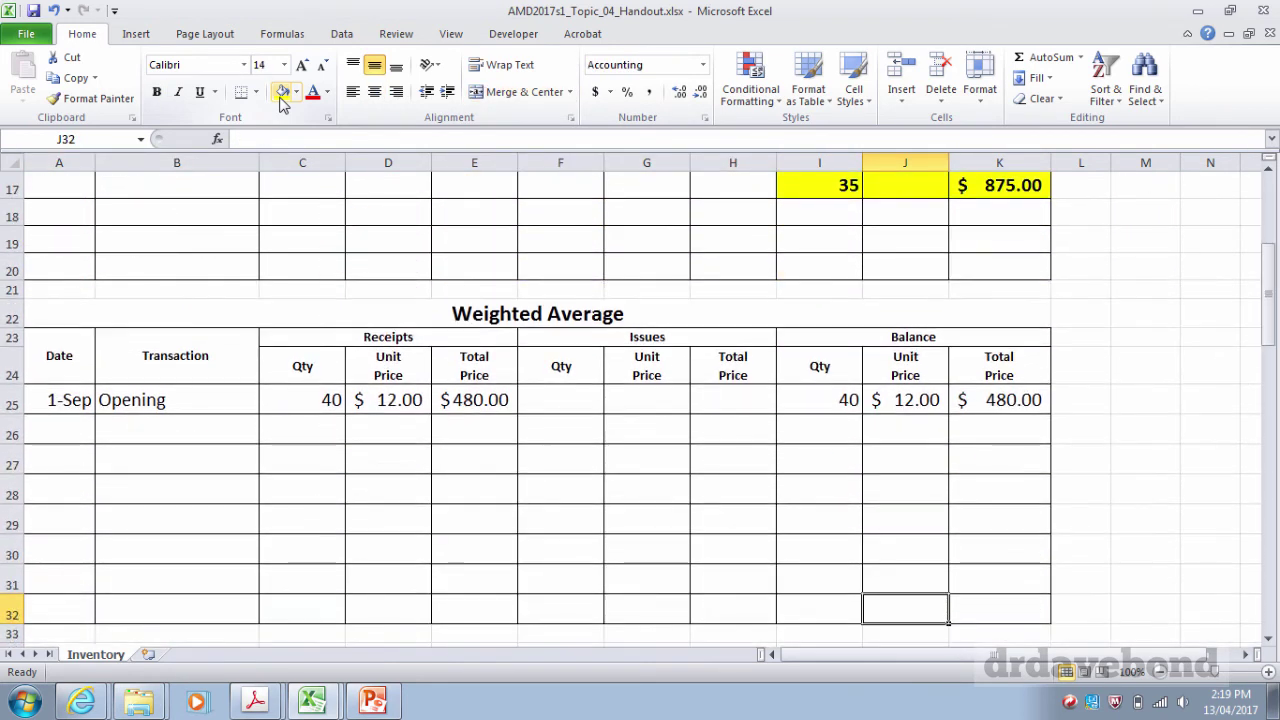
pyautogui.press('Down')
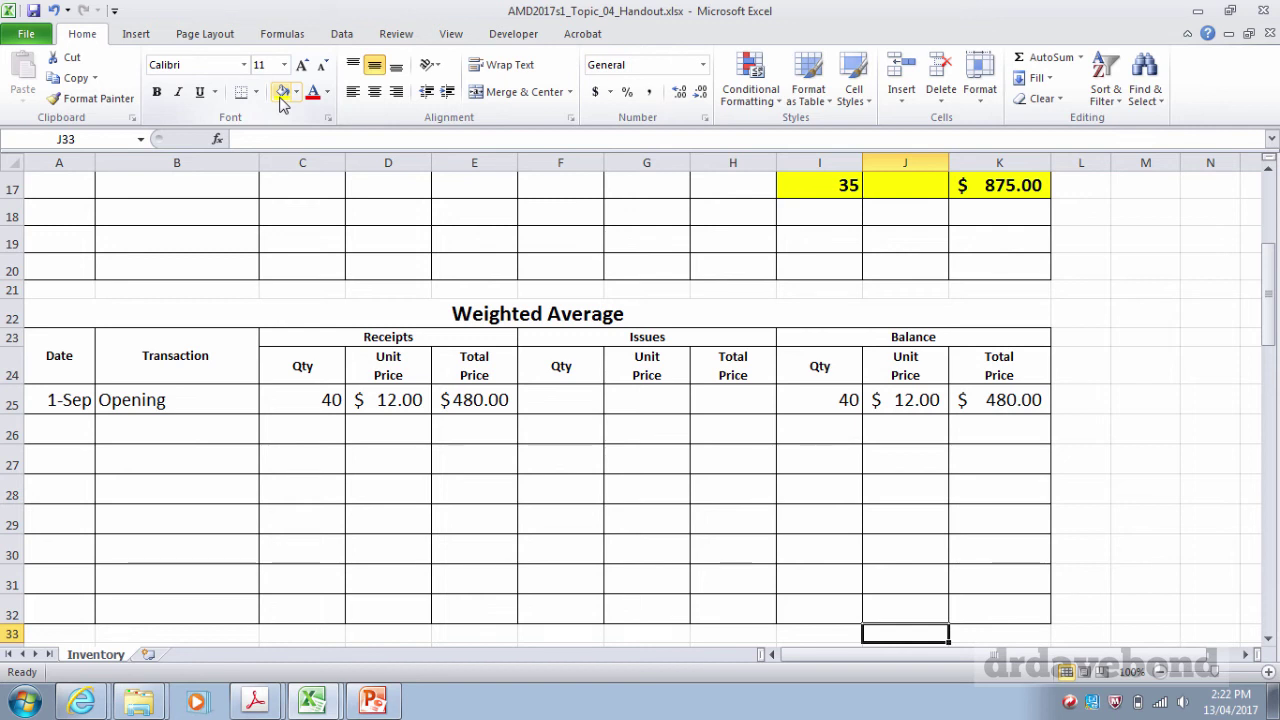
# Enter a transaction in row 27 of the Weighted Average table with the date 4-Sep and the description Purchase
pyautogui.press('Left')
pyautogui.press('Left')
pyautogui.press('Left')
pyautogui.press('Left')
pyautogui.press('Left')
pyautogui.press('Up')
pyautogui.press('Up')
pyautogui.press('Up')
pyautogui.press('Up')
pyautogui.press('Up')
pyautogui.press('Up')
pyautogui.press('Up')
pyautogui.press('Up')
pyautogui.press('Up')
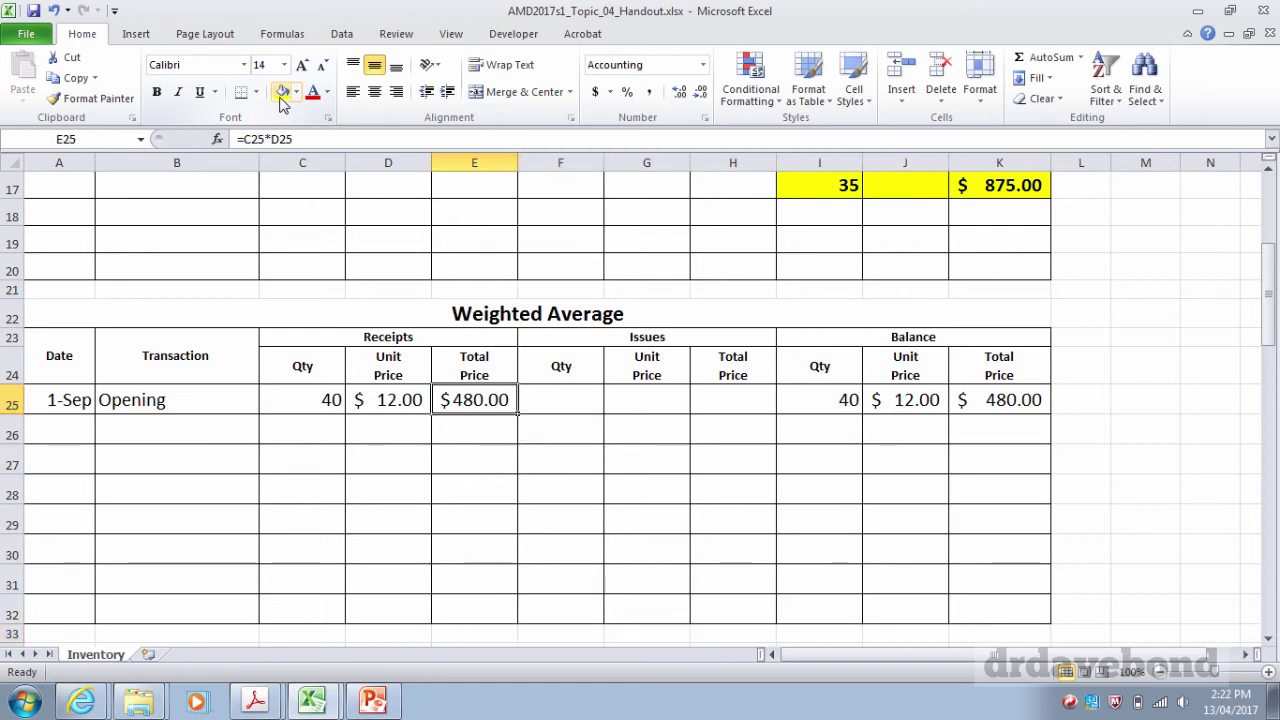
pyautogui.press('Left')
pyautogui.press('Left')
pyautogui.press('Down')
pyautogui.press('Left')
pyautogui.press('Left')
pyautogui.press('Down')
pyautogui.press('Down')
pyautogui.write('4')
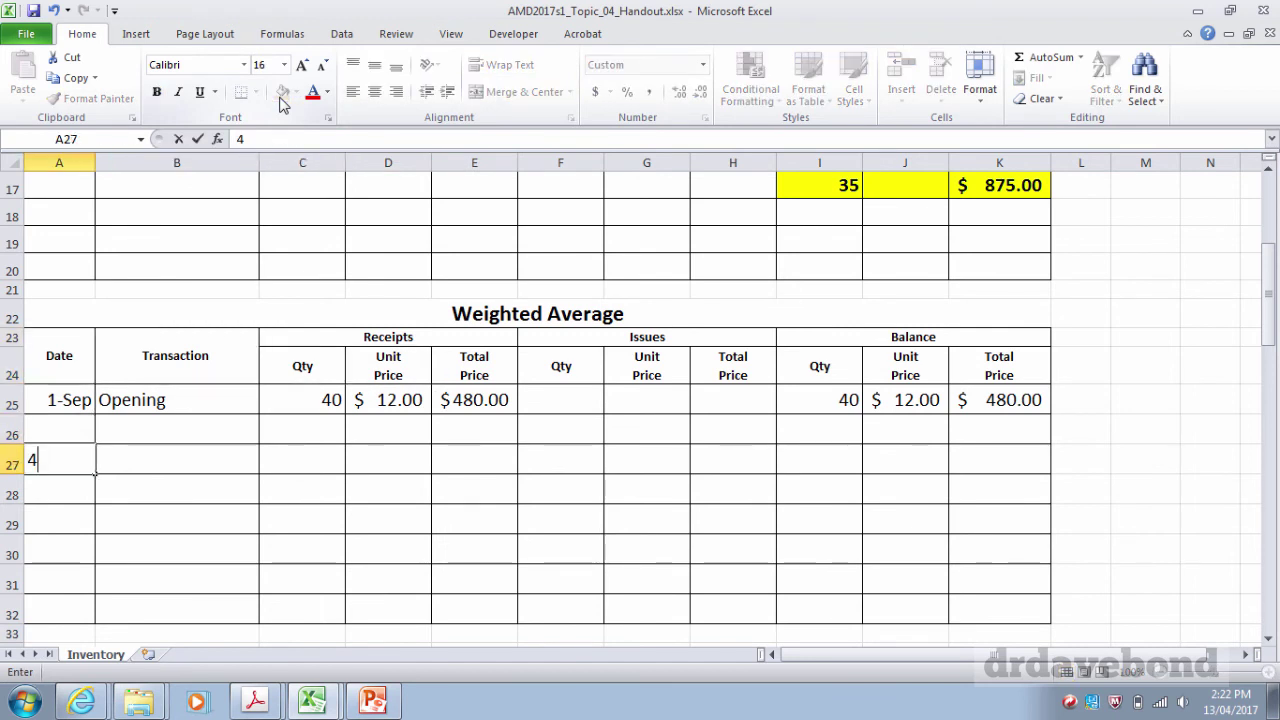
pyautogui.write('sep')
pyautogui.press('Tab')
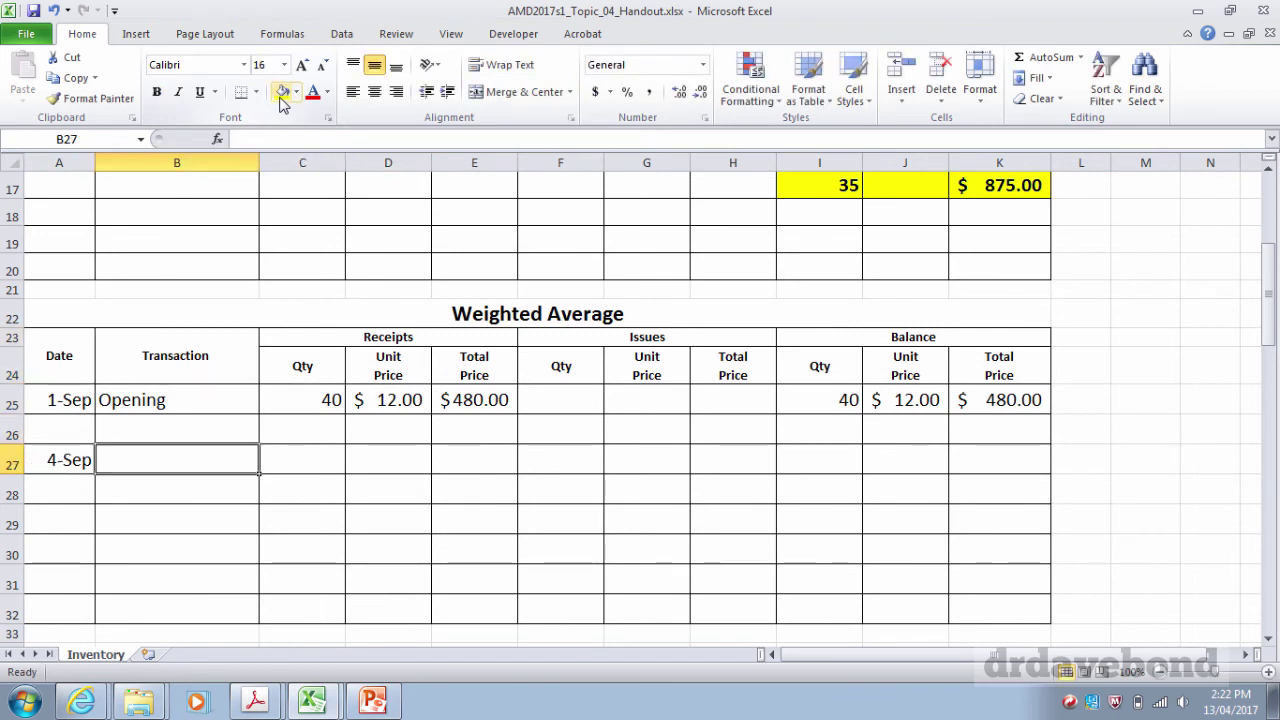
pyautogui.write('Purchase')
pyautogui.press('Tab')
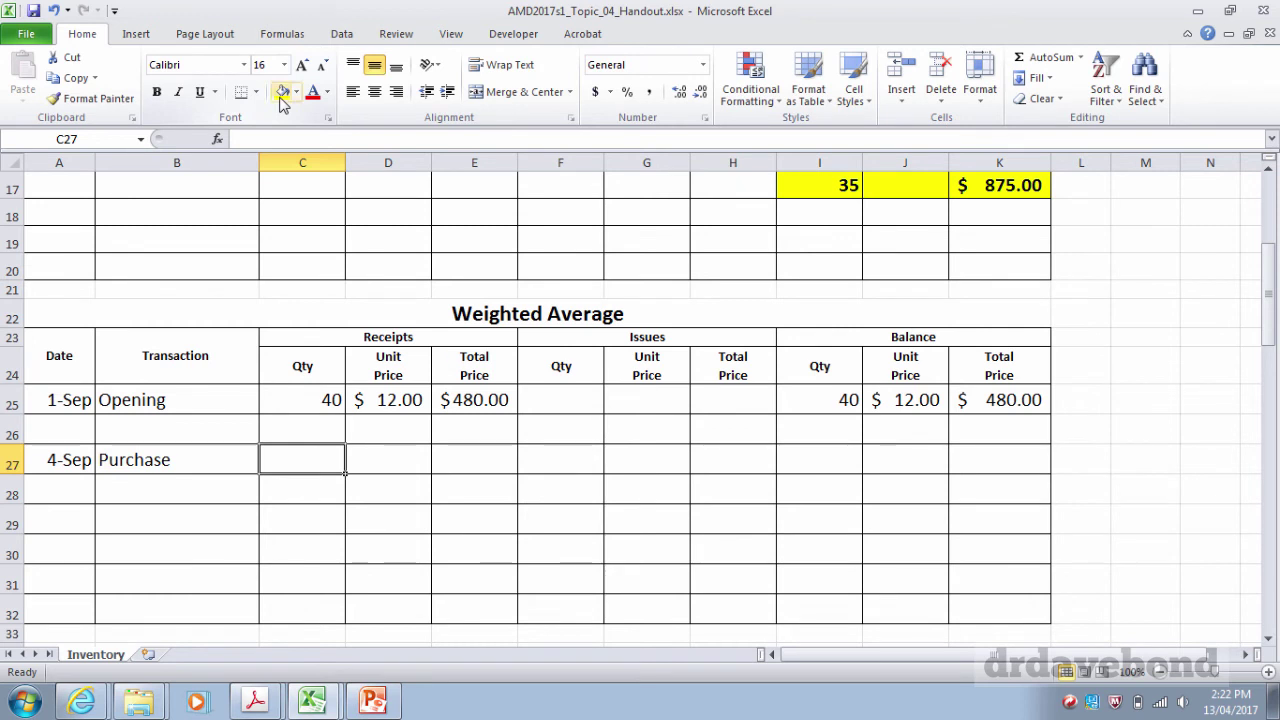
# Enter the 4-Sep purchase receipt in row 27 with quantity 60, unit price 13 and the total as quantity times unit price
pyautogui.write('60')
pyautogui.press('Tab')
pyautogui.write('13')
pyautogui.press('Tab')
pyautogui.write('=')
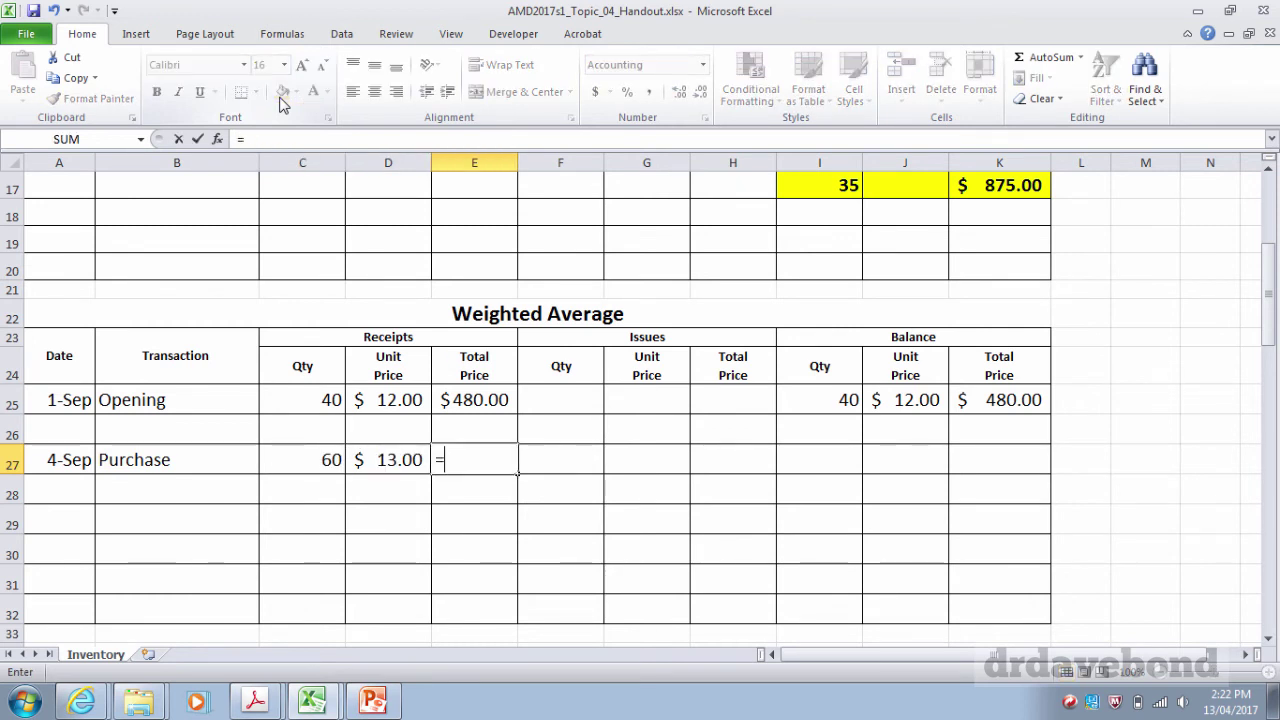
pyautogui.press('Left')
pyautogui.press('Left')
pyautogui.write('*')
pyautogui.press('Left')
pyautogui.press('Return')
pyautogui.press('Up')
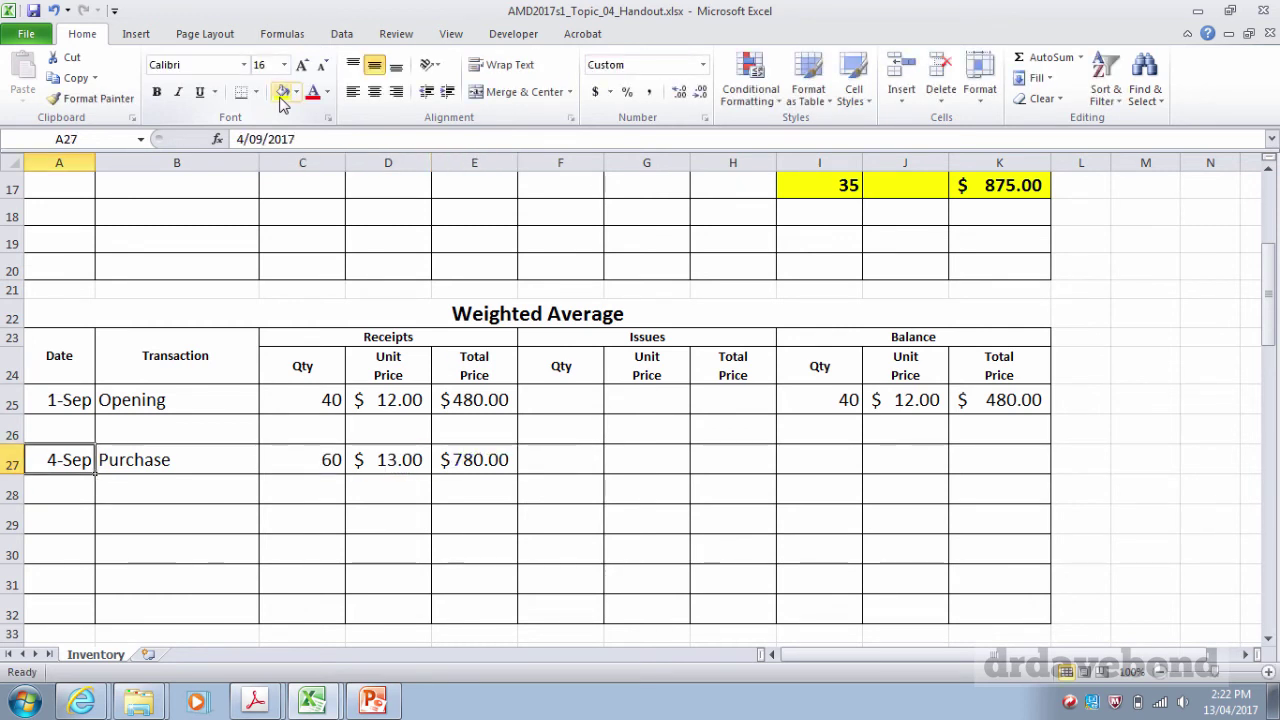
# Calculate the 4-Sep balance quantity in I27 as the opening balance quantity plus the purchased quantity, =I25+C27
pyautogui.press('Right')
pyautogui.press('Right')
pyautogui.press('Right')
pyautogui.press('Right')
pyautogui.press('Right')
pyautogui.press('Right')
pyautogui.press('Right')
pyautogui.press('Right')
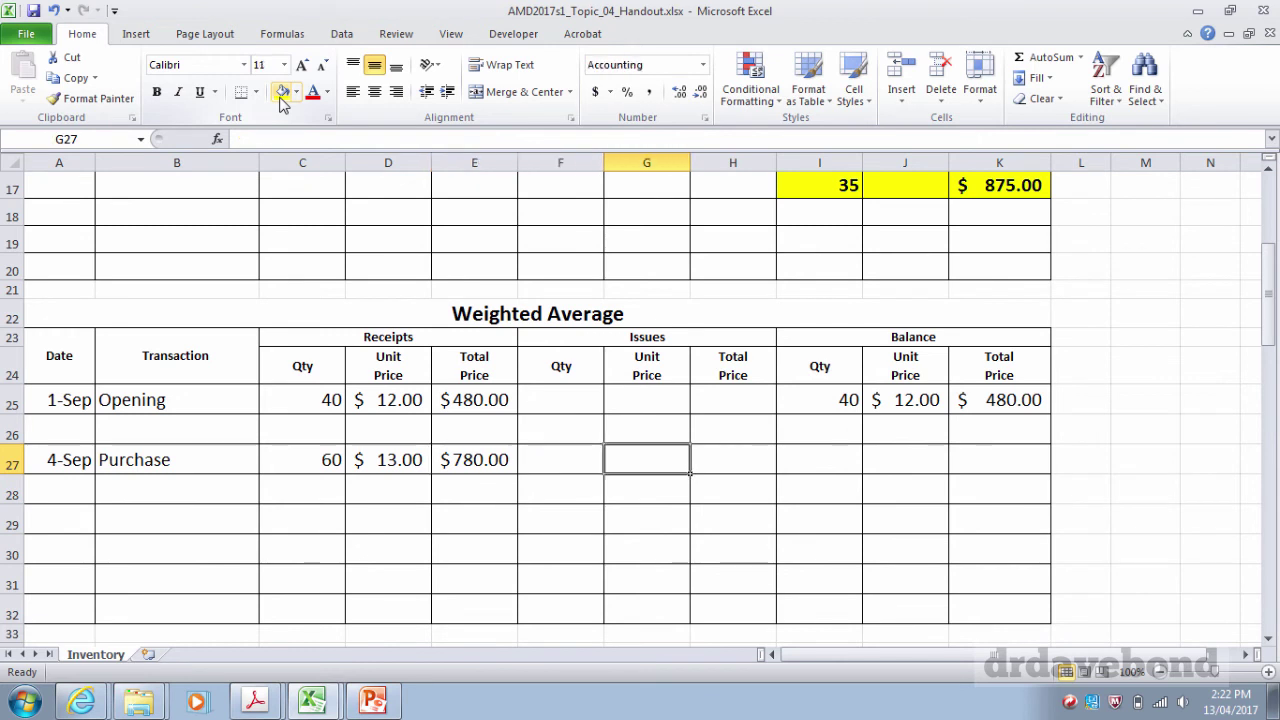
pyautogui.write('=')
pyautogui.press('Up')
pyautogui.press('Up')
pyautogui.write('+')
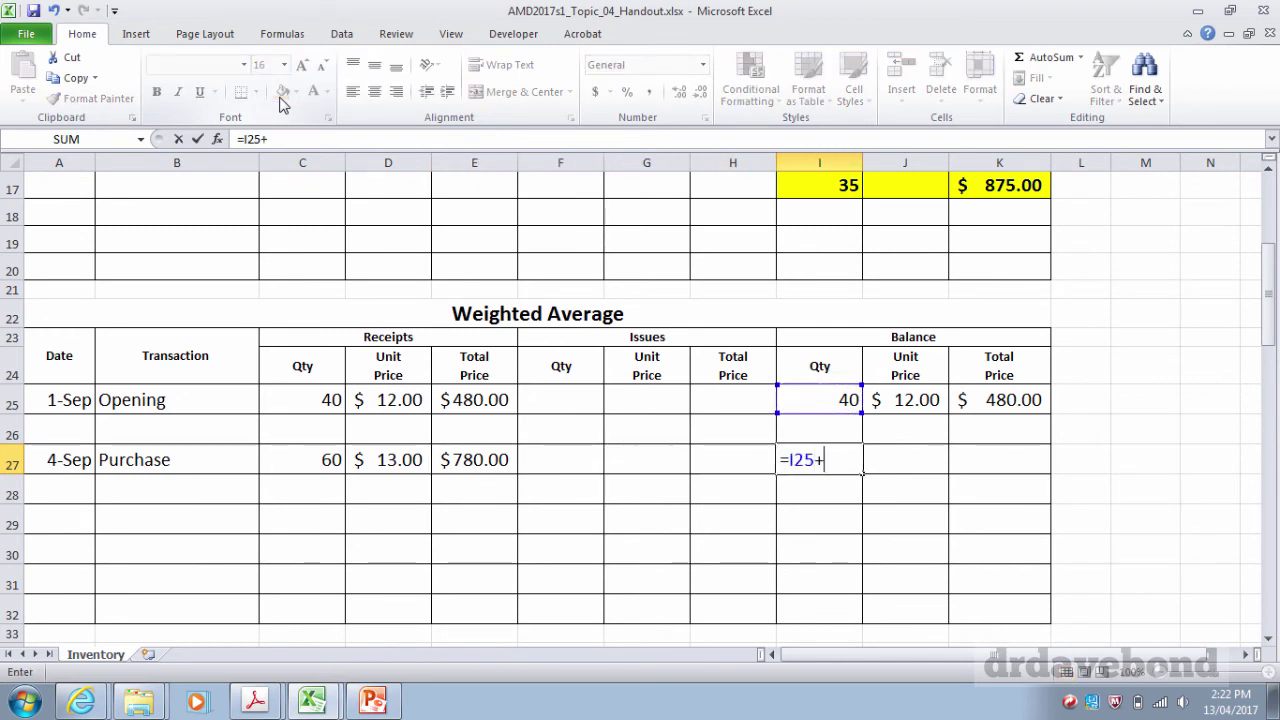
pyautogui.press('Left')
pyautogui.press('Left')
pyautogui.press('Left')
pyautogui.press('Left')
pyautogui.press('Left')
pyautogui.press('Left')
pyautogui.press('Return')
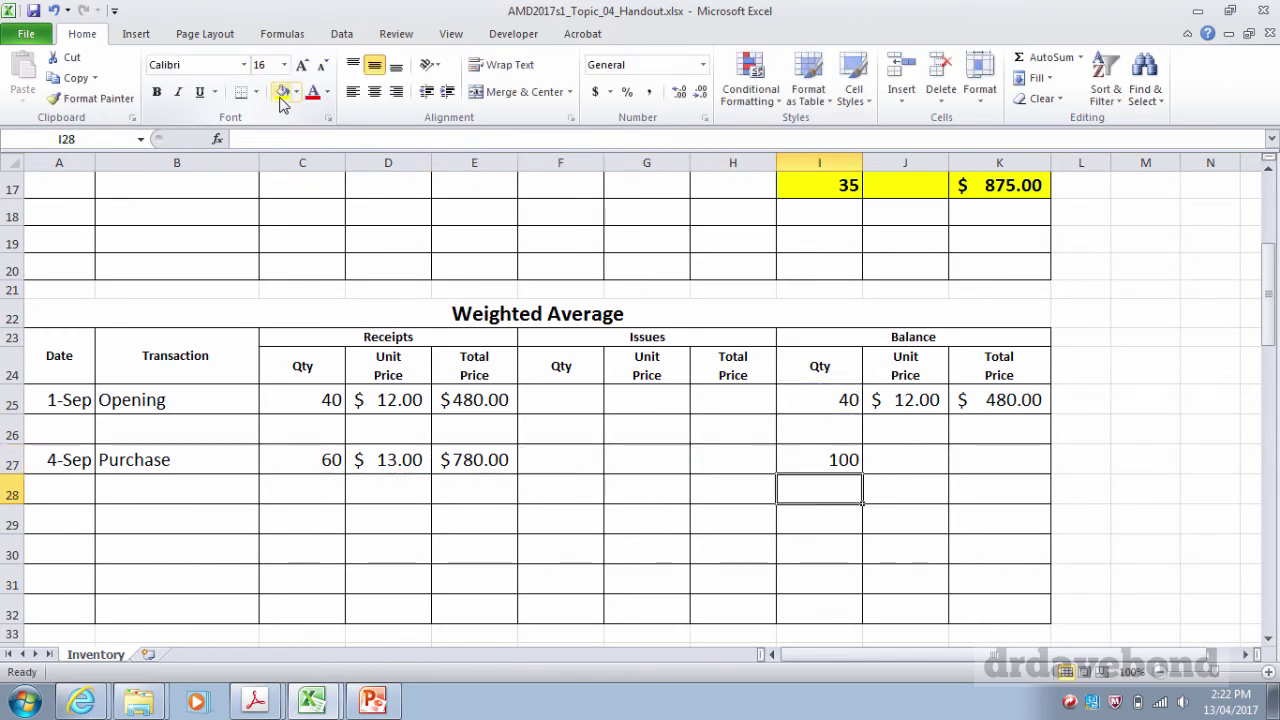
pyautogui.press('Up')
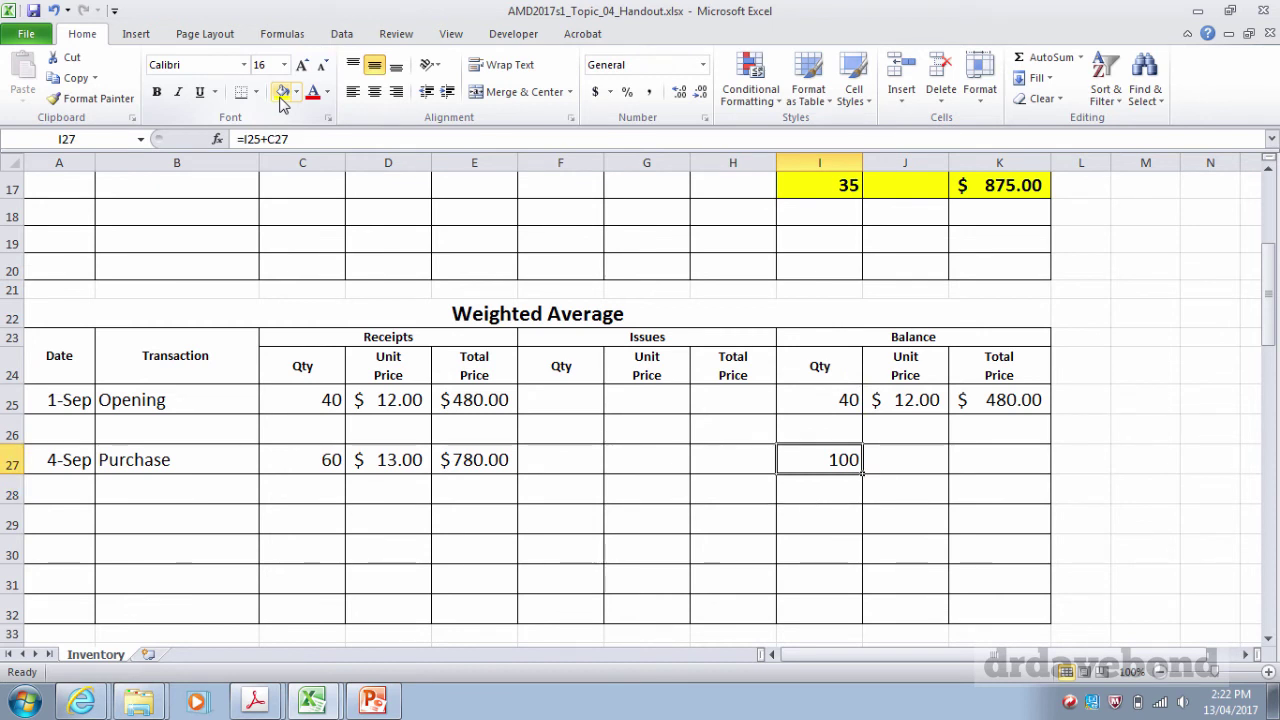
# Calculate the 4-Sep balance total in K27 as the opening balance total plus the purchase total, =K25+E27
pyautogui.press('Right')
pyautogui.press('Right')
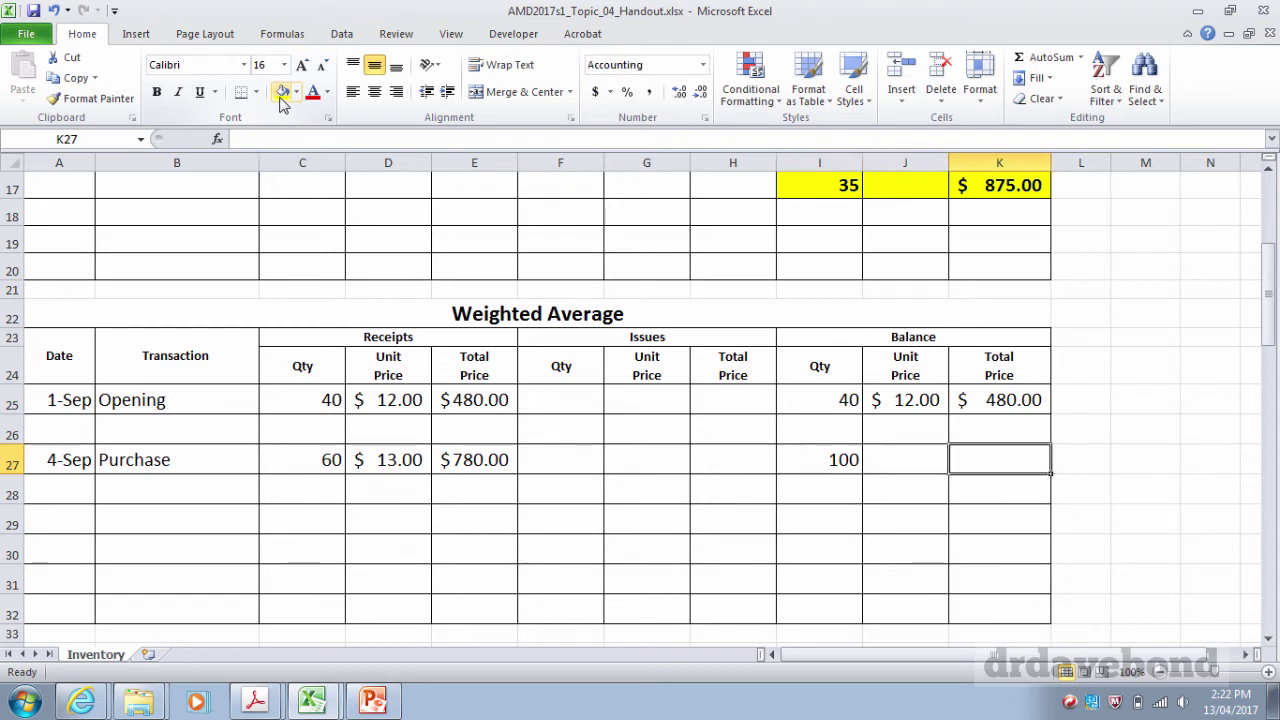
pyautogui.write('=')
pyautogui.press('Up')
pyautogui.press('Up')
pyautogui.write('+')
pyautogui.press('Left')
pyautogui.press('Left')
pyautogui.press('Left')
pyautogui.press('Left')
pyautogui.press('Left')
pyautogui.press('Left')
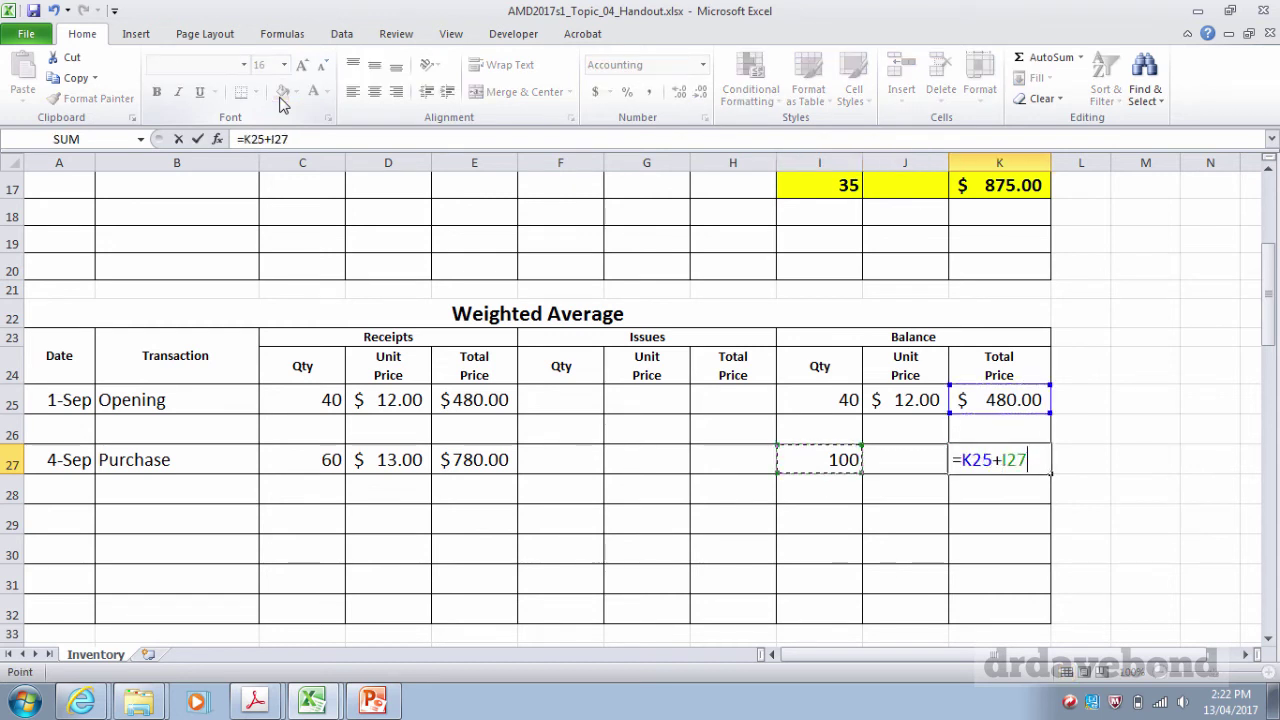
pyautogui.press('Return')
pyautogui.press('Up')
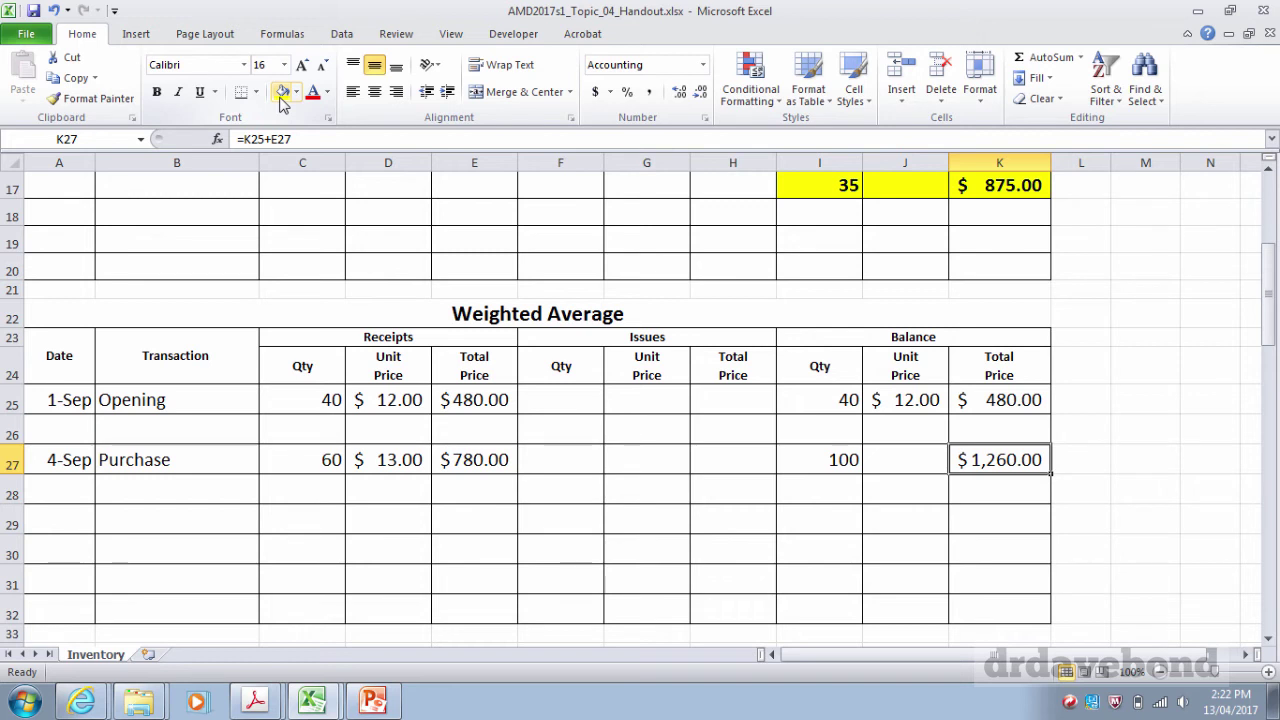
# Calculate the weighted average unit price in J27 by dividing the balance total by the balance quantity, =K27/I27
pyautogui.press('Left')
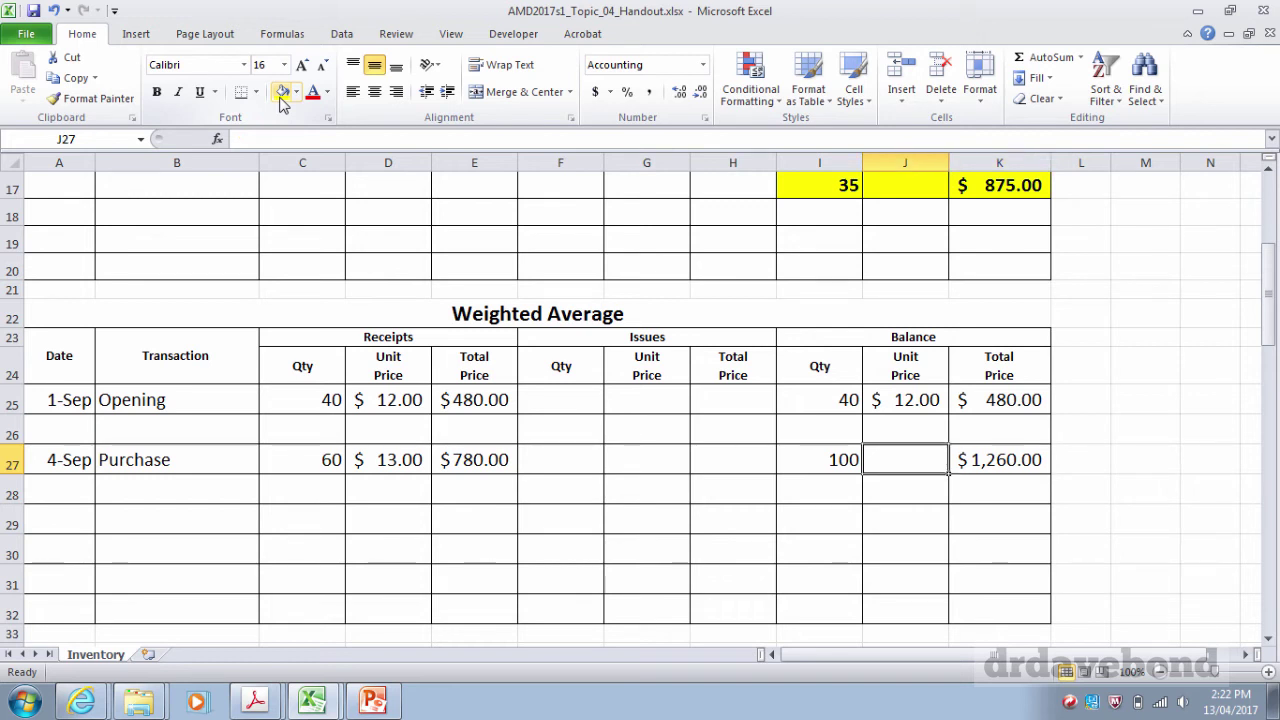
pyautogui.write('=')
pyautogui.press('Right')
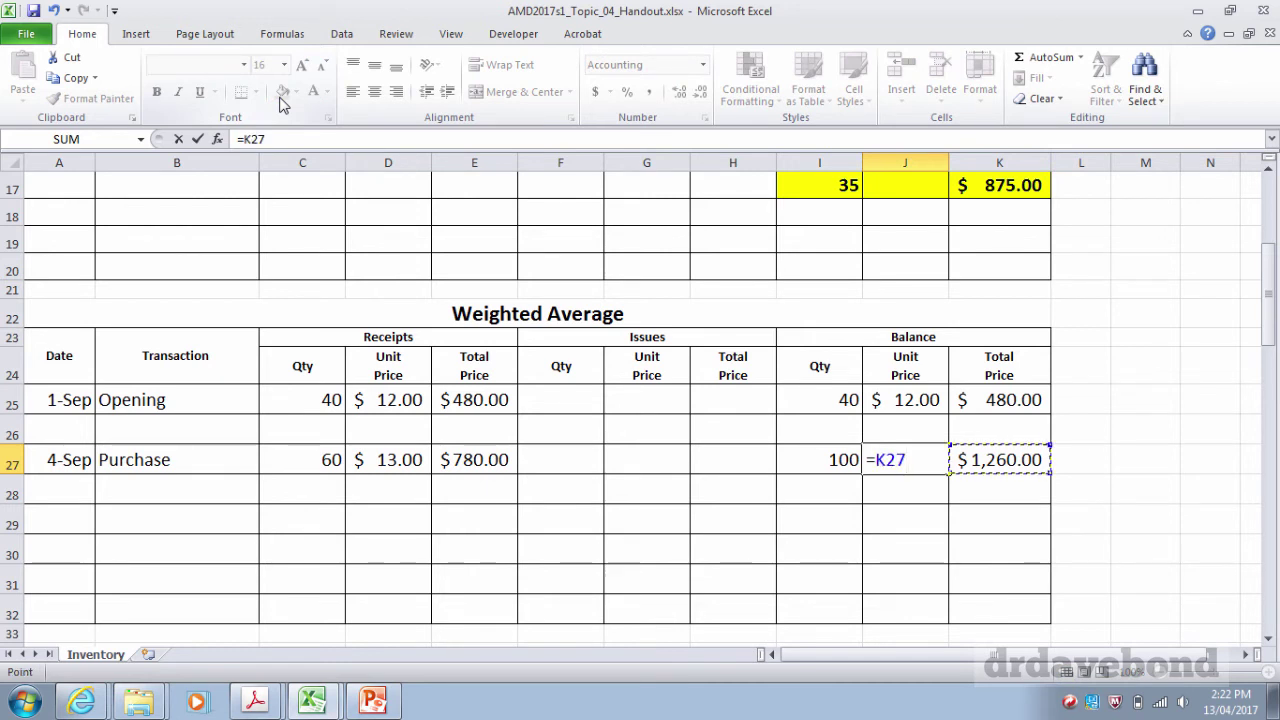
pyautogui.write('/')
pyautogui.press('Left')
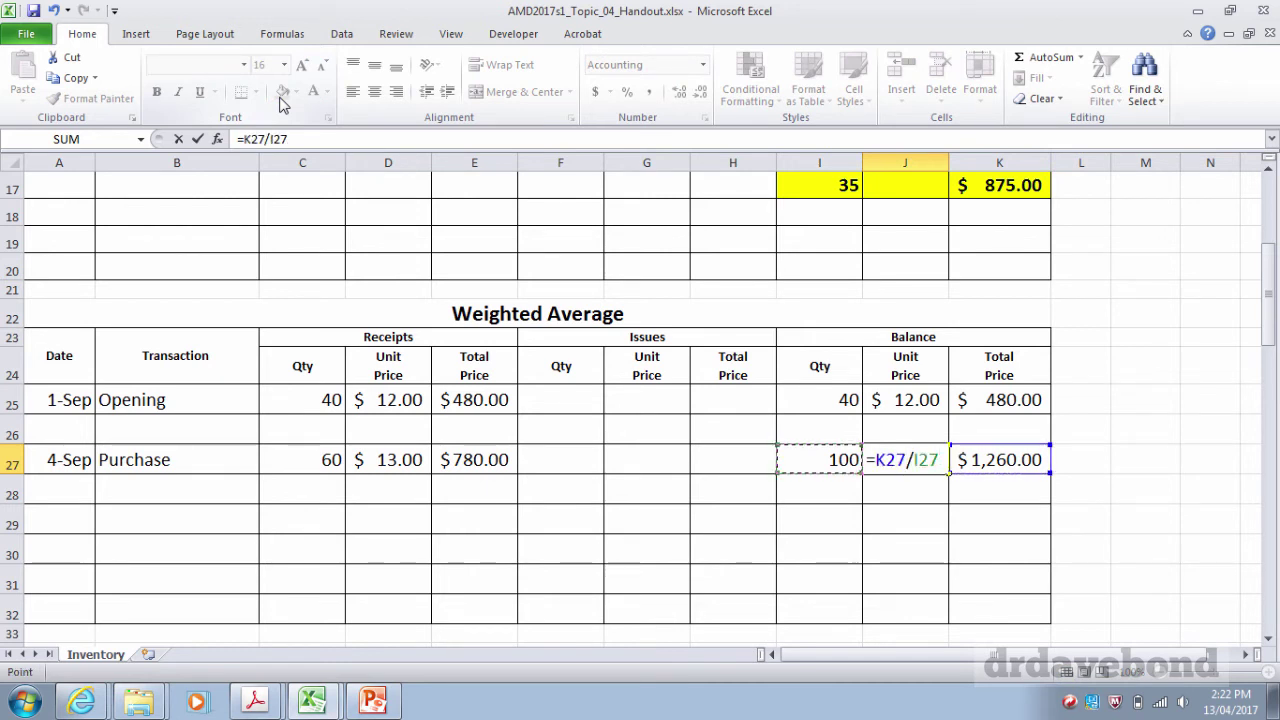
pyautogui.hotkey('ctrl', 'Return')
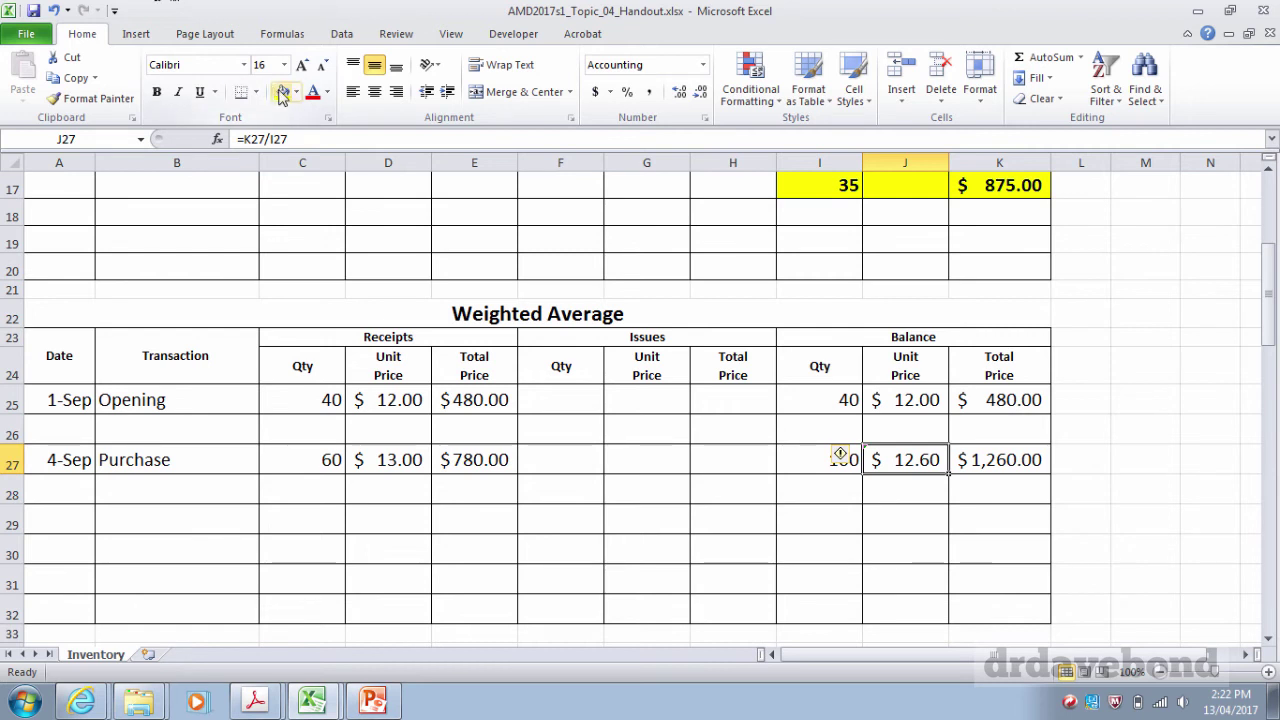
# Fill the weighted average unit price cell J27 with yellow
pyautogui.click(283, 93)
pyautogui.press('Down')
pyautogui.press('Up')
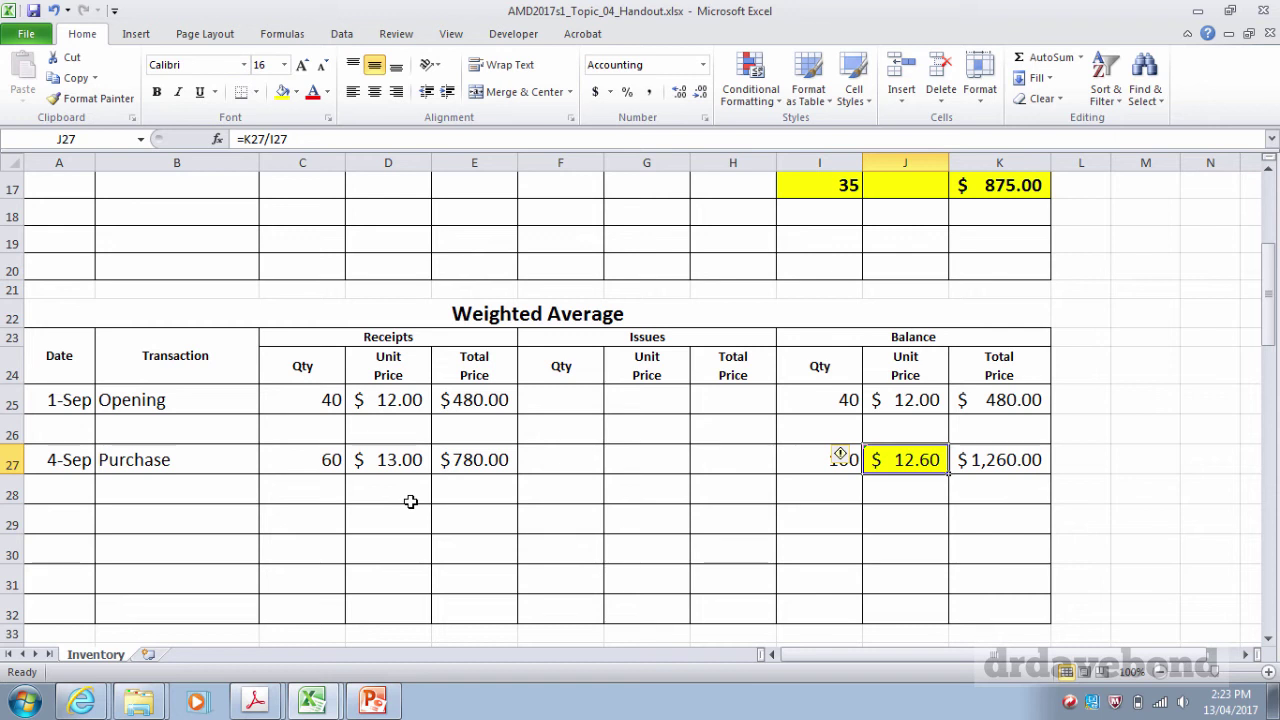
# Enter a transaction in row 29 of the Weighted Average table with the date 10-Sep and the description Sale(65)
pyautogui.press('Left')
pyautogui.press('Left')
pyautogui.press('Left')
pyautogui.press('Left')
pyautogui.press('Left')
pyautogui.press('Left')
pyautogui.press('Left')
pyautogui.press('Left')
pyautogui.press('Left')
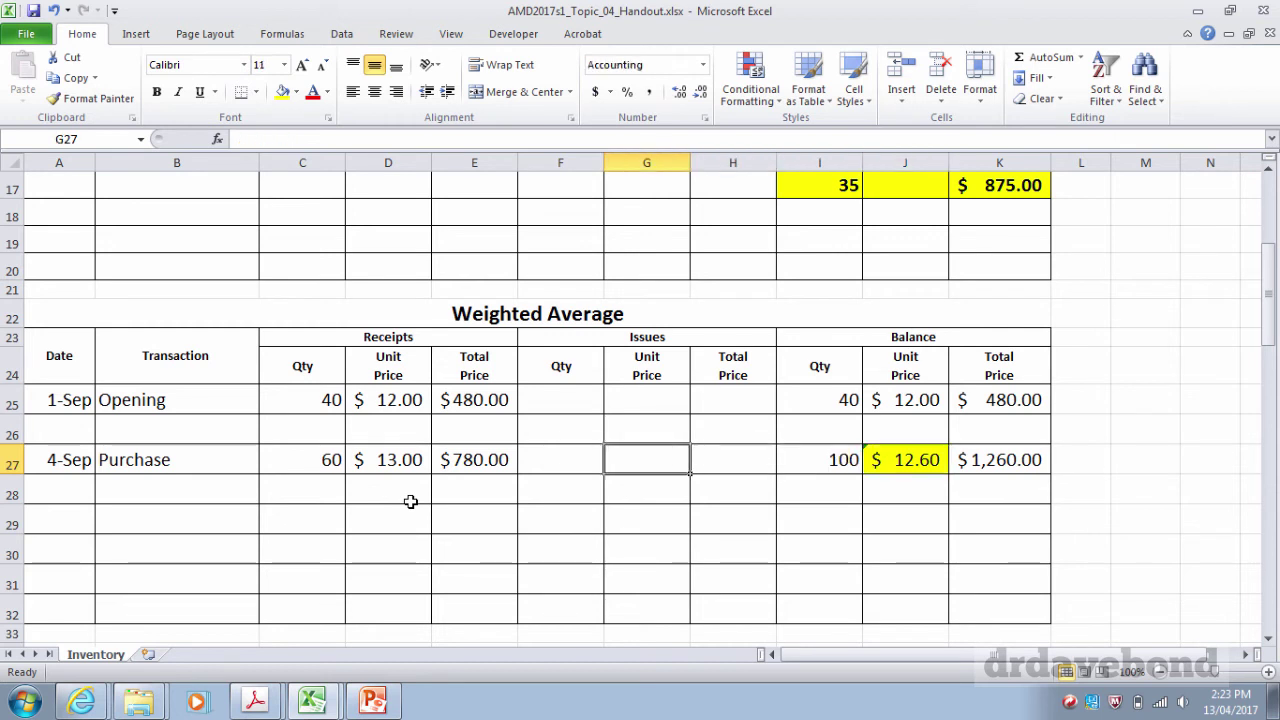
pyautogui.press('Down')
pyautogui.press('Down')
pyautogui.write('10sep')
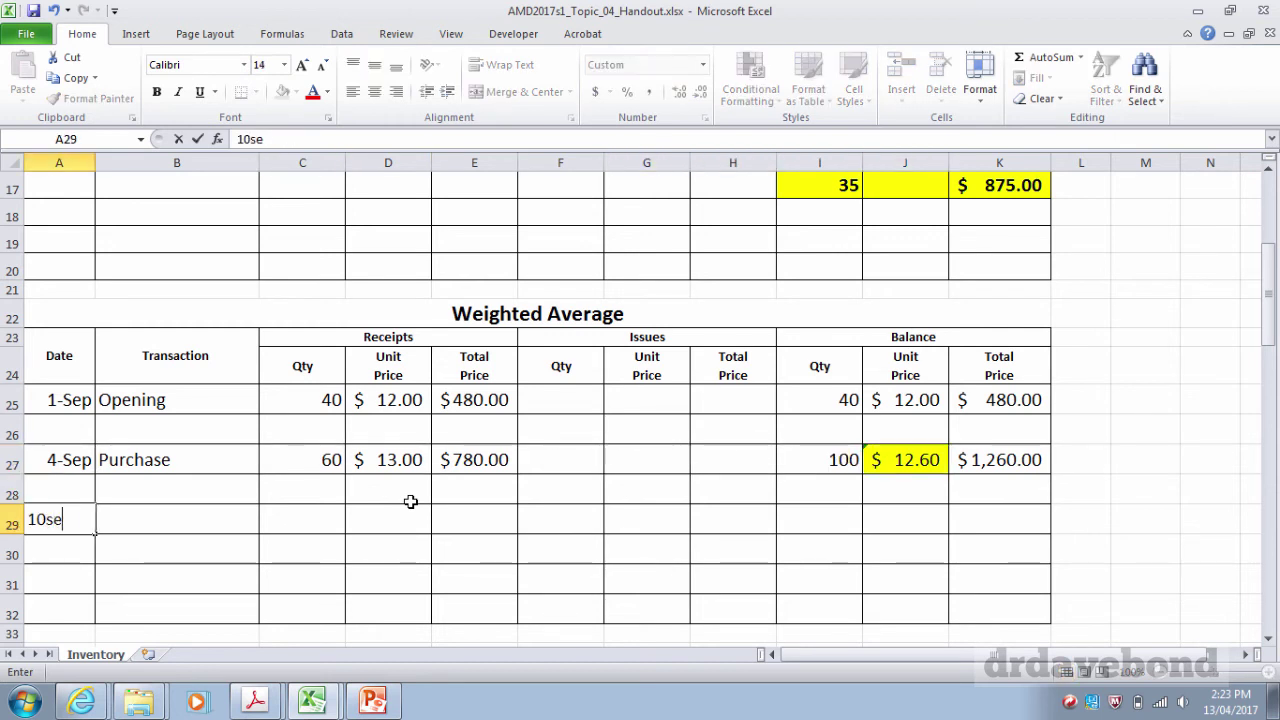
pyautogui.press('Tab')
pyautogui.write('Sale(65)')
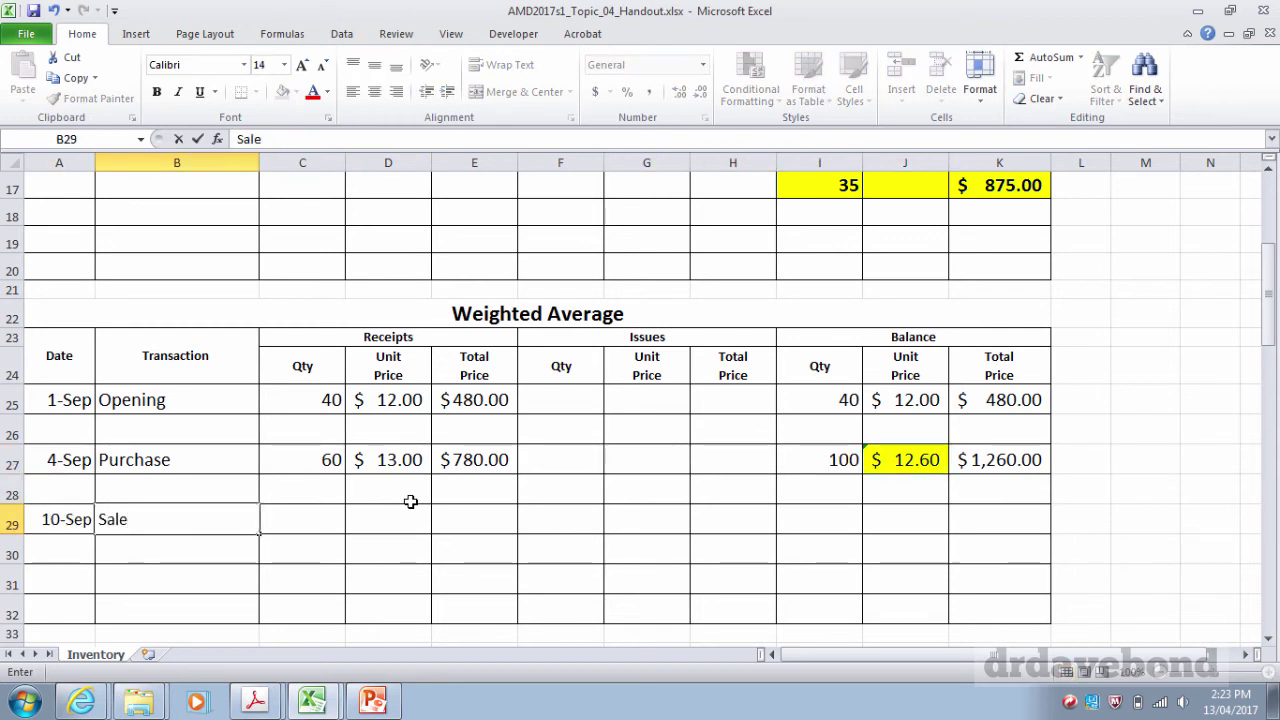
# Enter an issue quantity of 65 in F29 and link the issue unit price in G29 to the weighted average price in J27
pyautogui.press('Tab')
pyautogui.press('Tab')
pyautogui.press('Tab')
pyautogui.press('Tab')
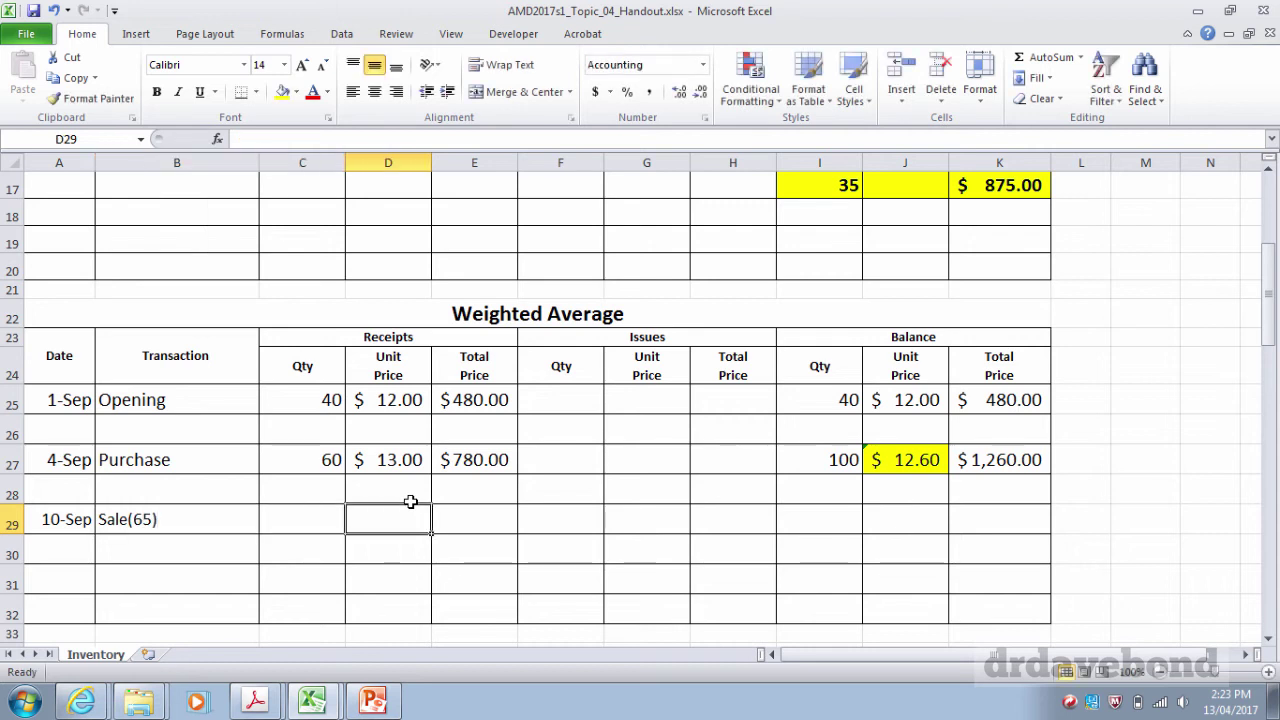
pyautogui.write('6')
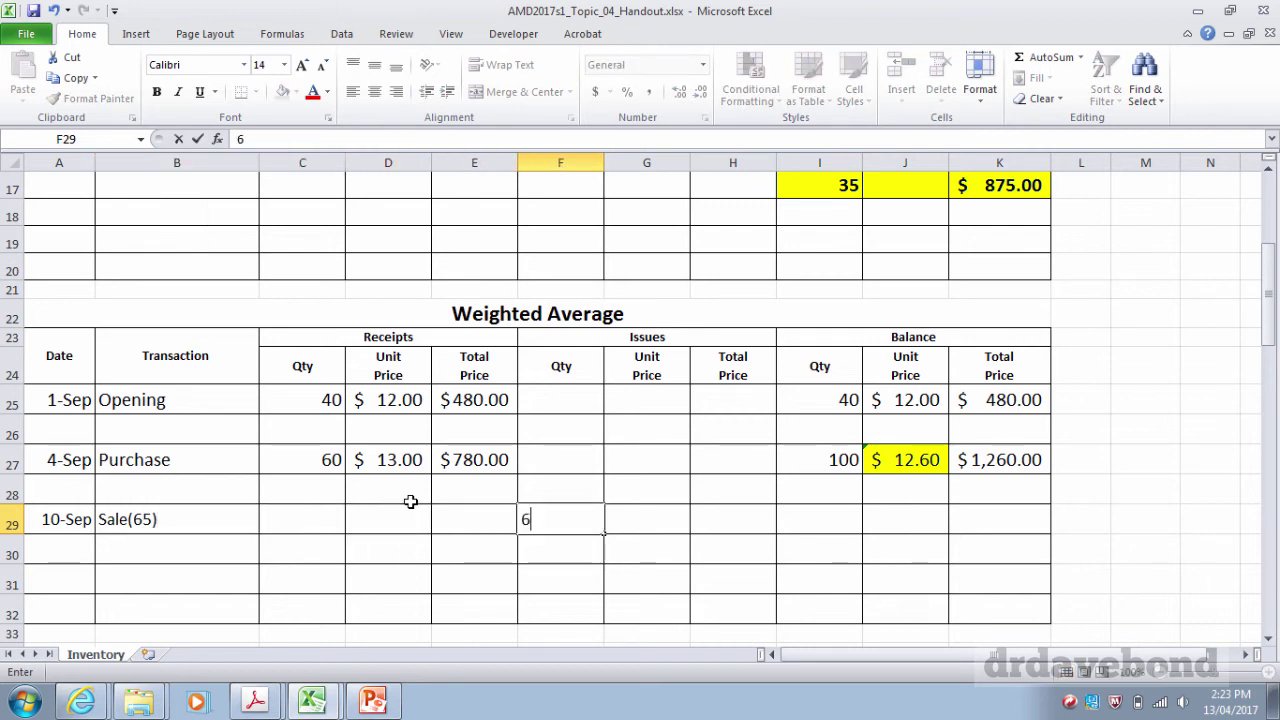
pyautogui.write('5')
pyautogui.press('Tab')
pyautogui.write('=')
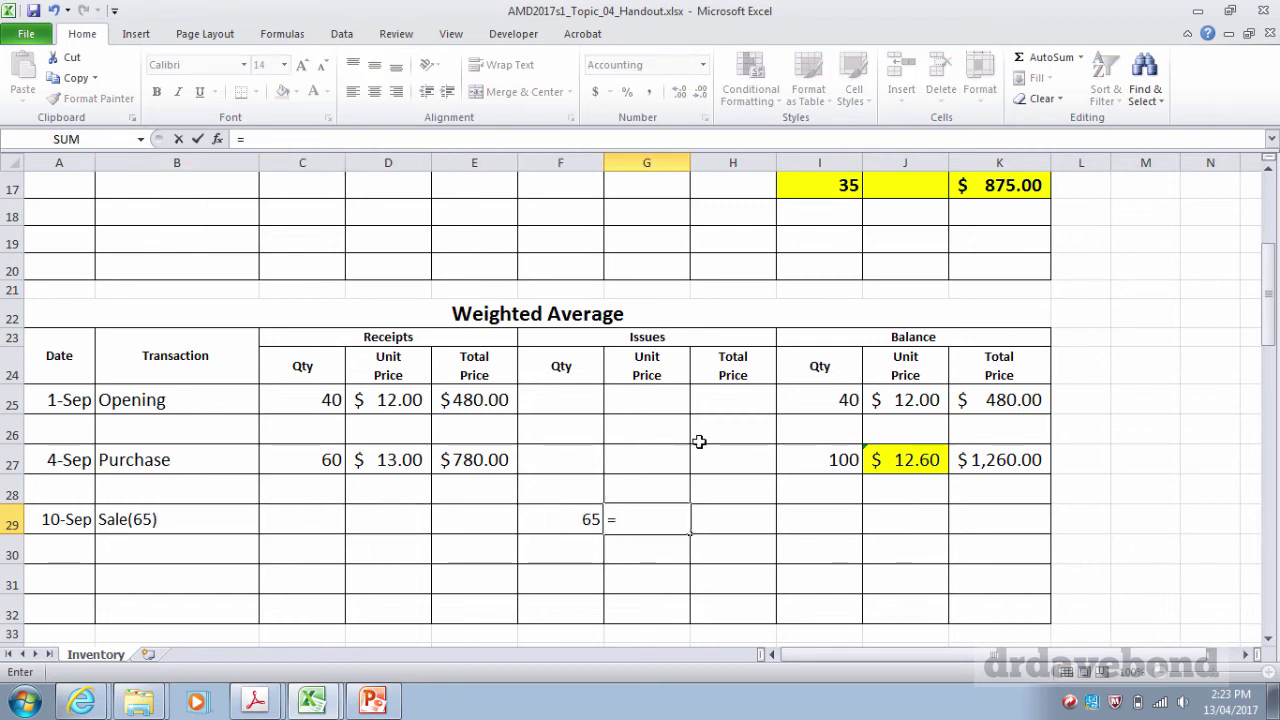
pyautogui.click(916, 454)
pyautogui.press('Return')
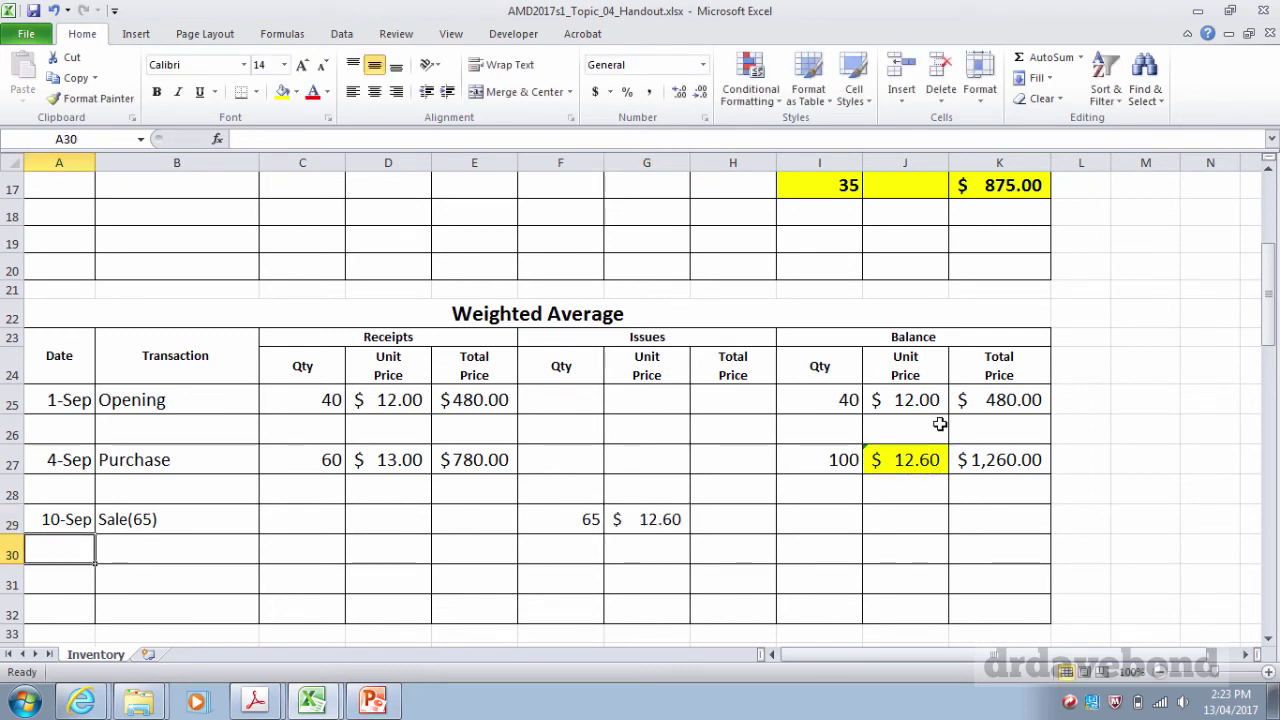
pyautogui.click(910, 450)
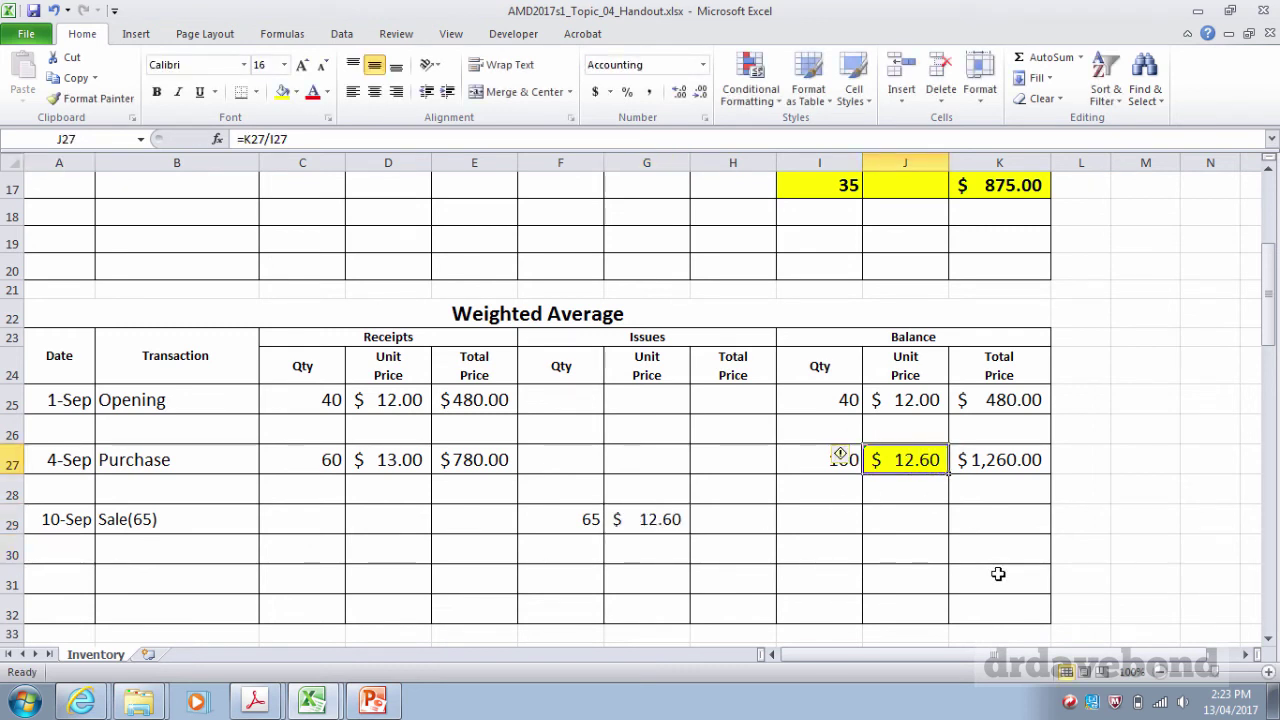
# Calculate the 10-Sep issue total in H29 as quantity times unit price, =F29*G29
pyautogui.click(755, 526)
pyautogui.write('=')
pyautogui.press('Left')
pyautogui.press('Left')
pyautogui.write('*')
pyautogui.press('Left')
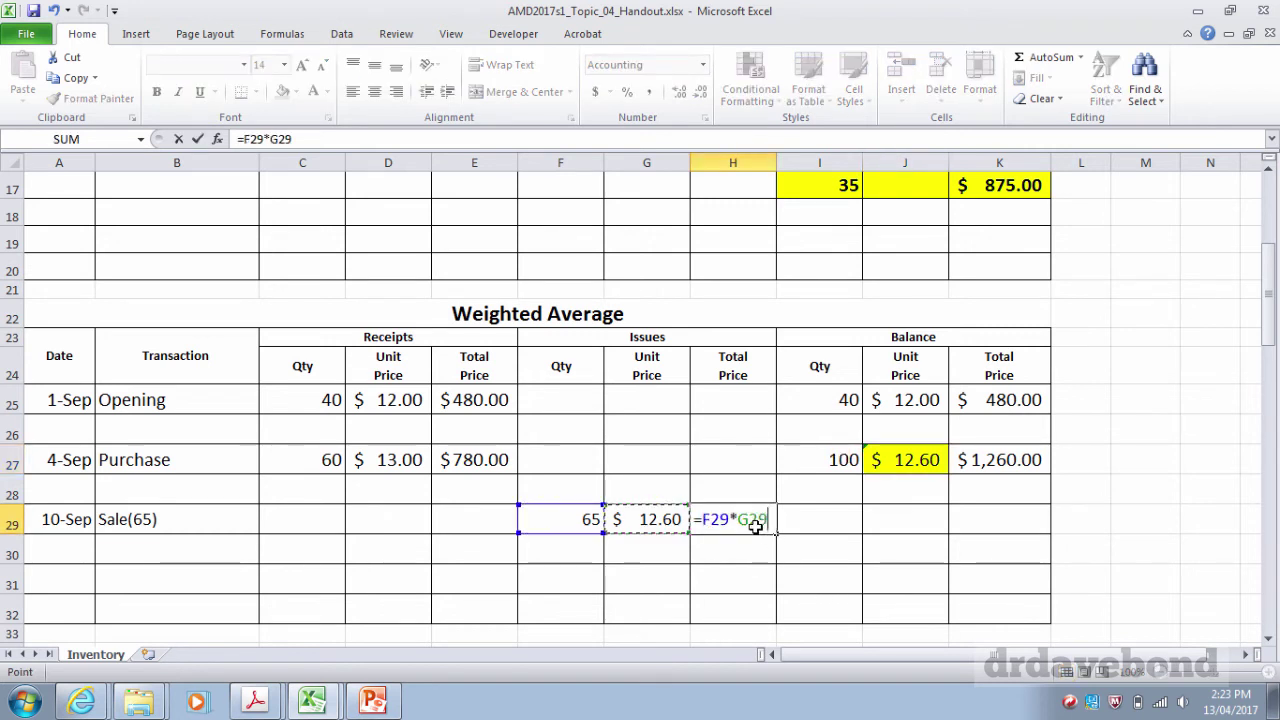
pyautogui.press('Return')
pyautogui.click(755, 526)
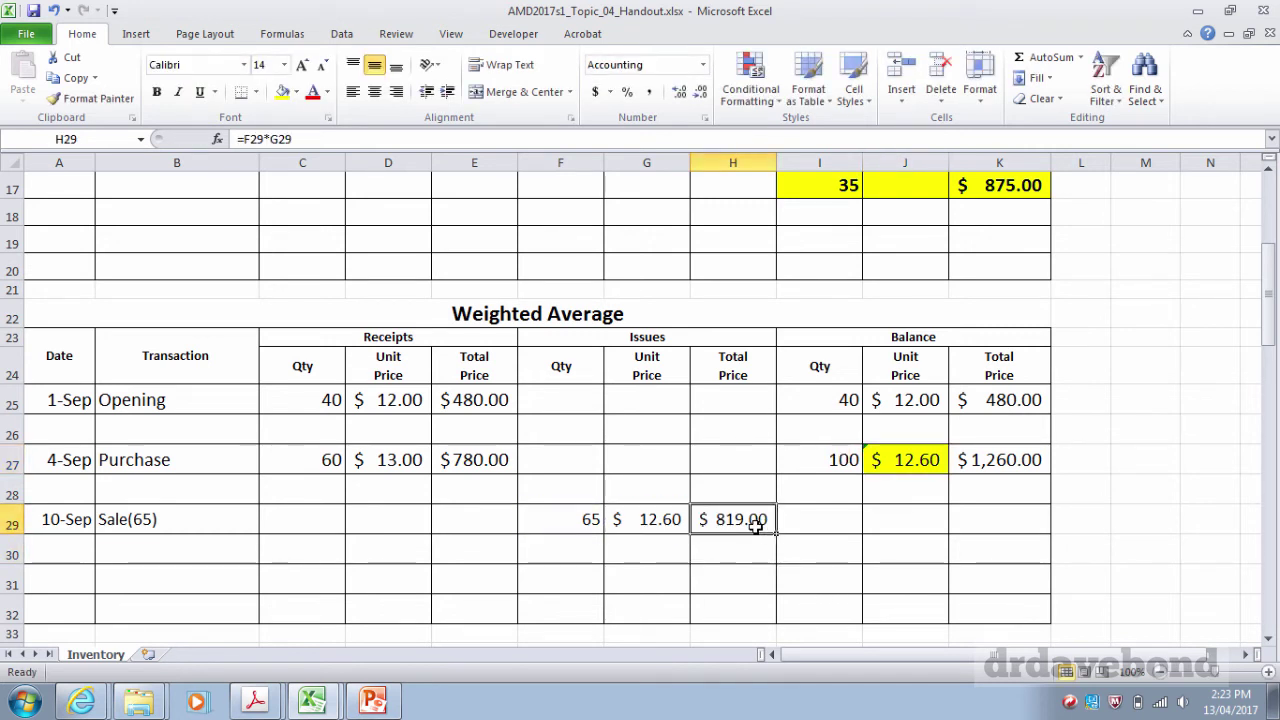
# Make the issue cells F29 to H29 bold with yellow fill and add a COGS label in the same format in E29
pyautogui.moveTo(597, 517); pyautogui.dragTo(735, 520)
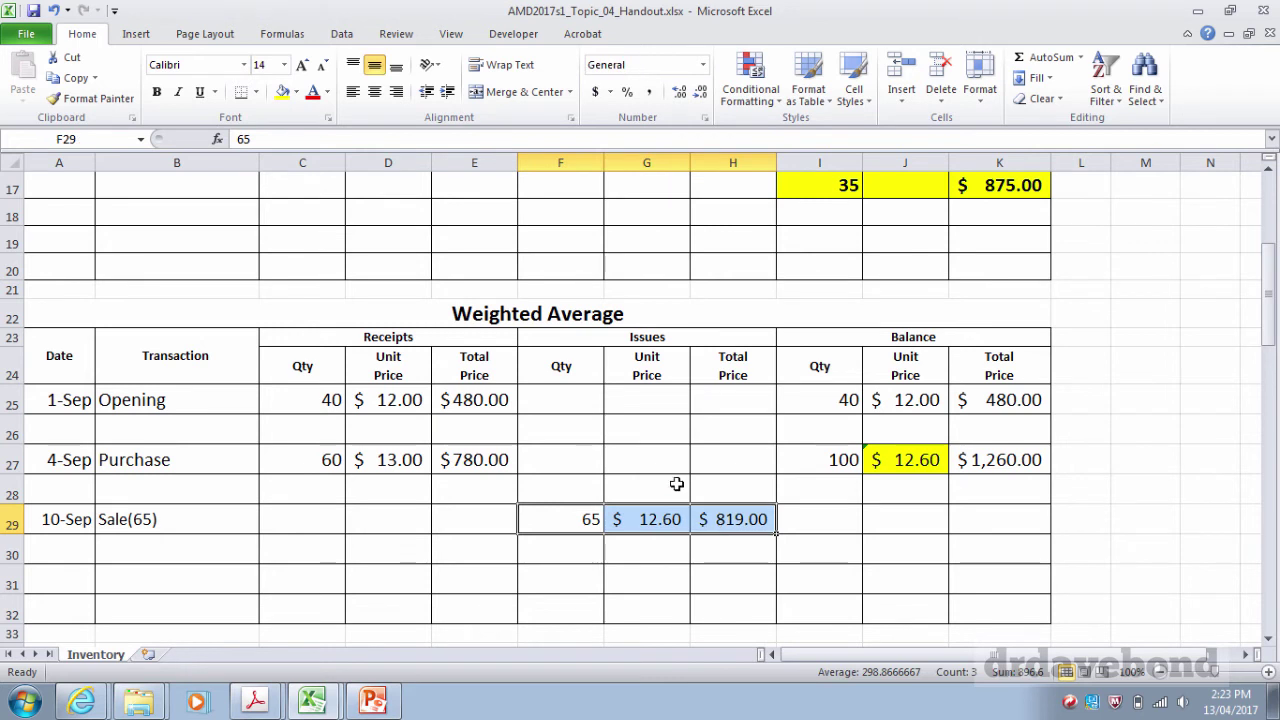
pyautogui.click(281, 92)
pyautogui.press('Left')
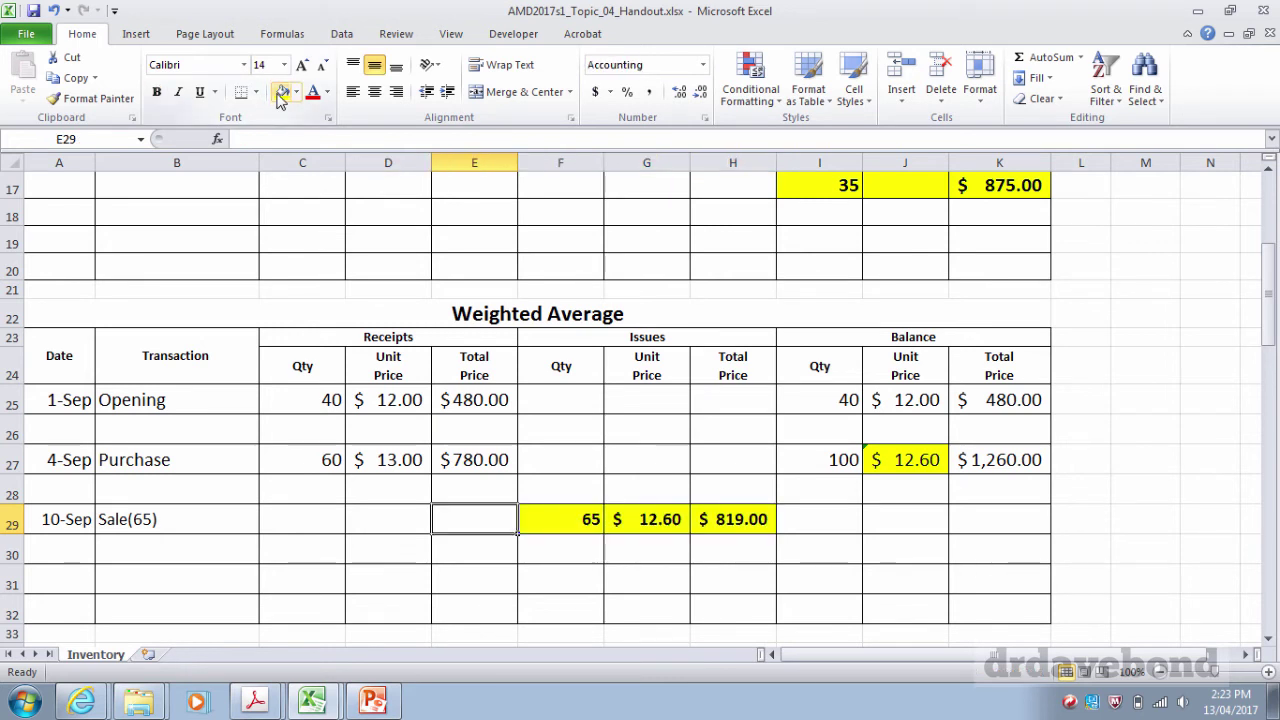
pyautogui.write('COGS')
pyautogui.press('Tab')
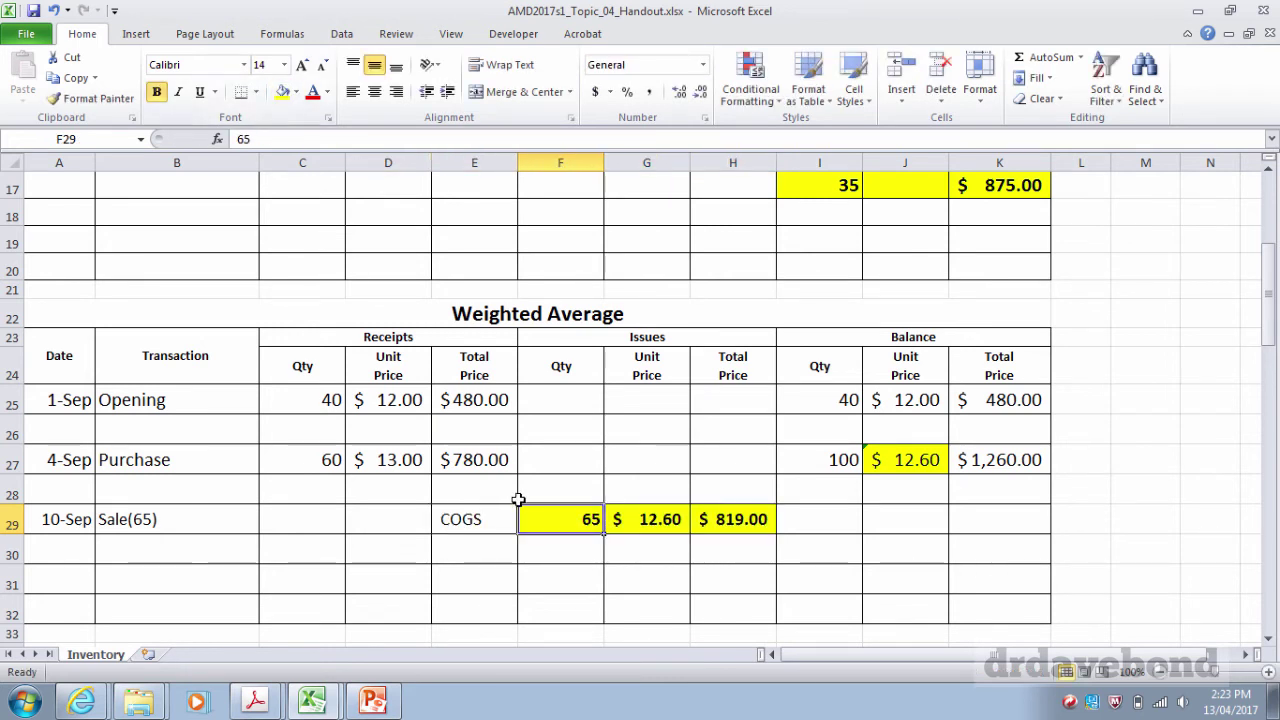
pyautogui.click(482, 519)
pyautogui.hotkey('ctrl', 'b')
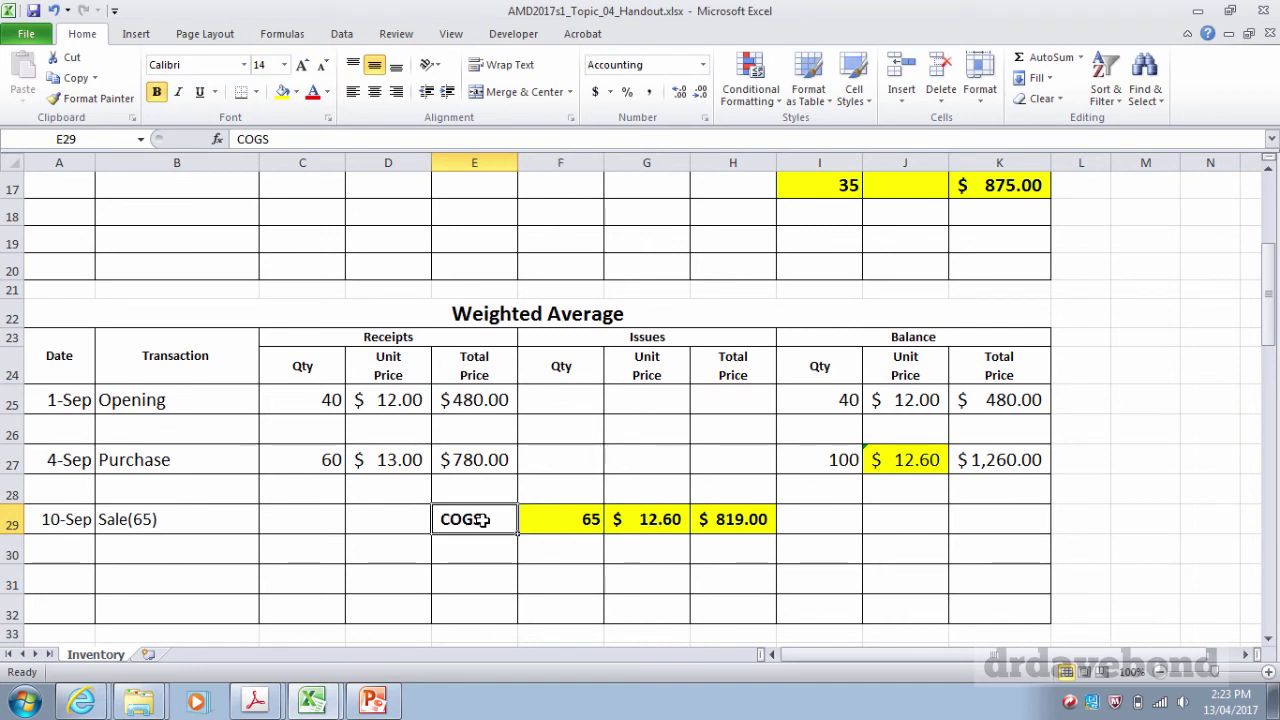
pyautogui.click(286, 100)
pyautogui.press('Right')
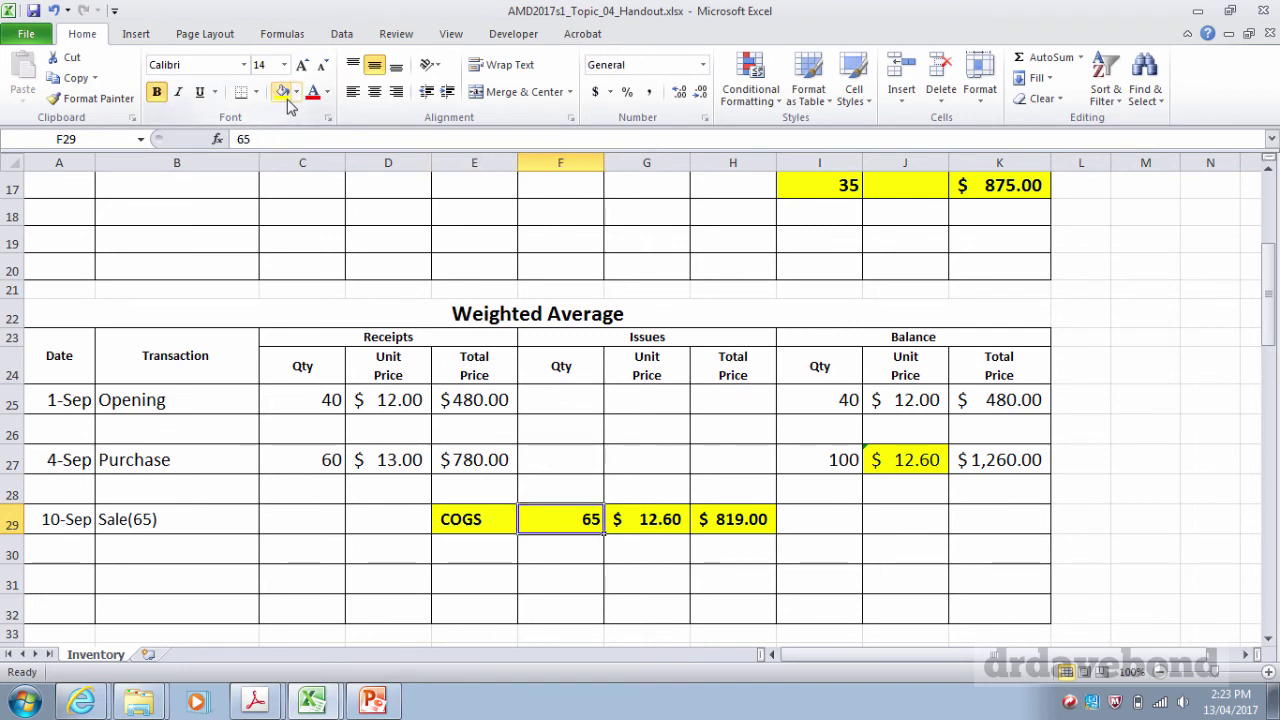
# Calculate the 10-Sep balance quantity in I29 as the previous balance quantity minus the issued quantity, =I27-F29
pyautogui.press('Right')
pyautogui.press('Right')
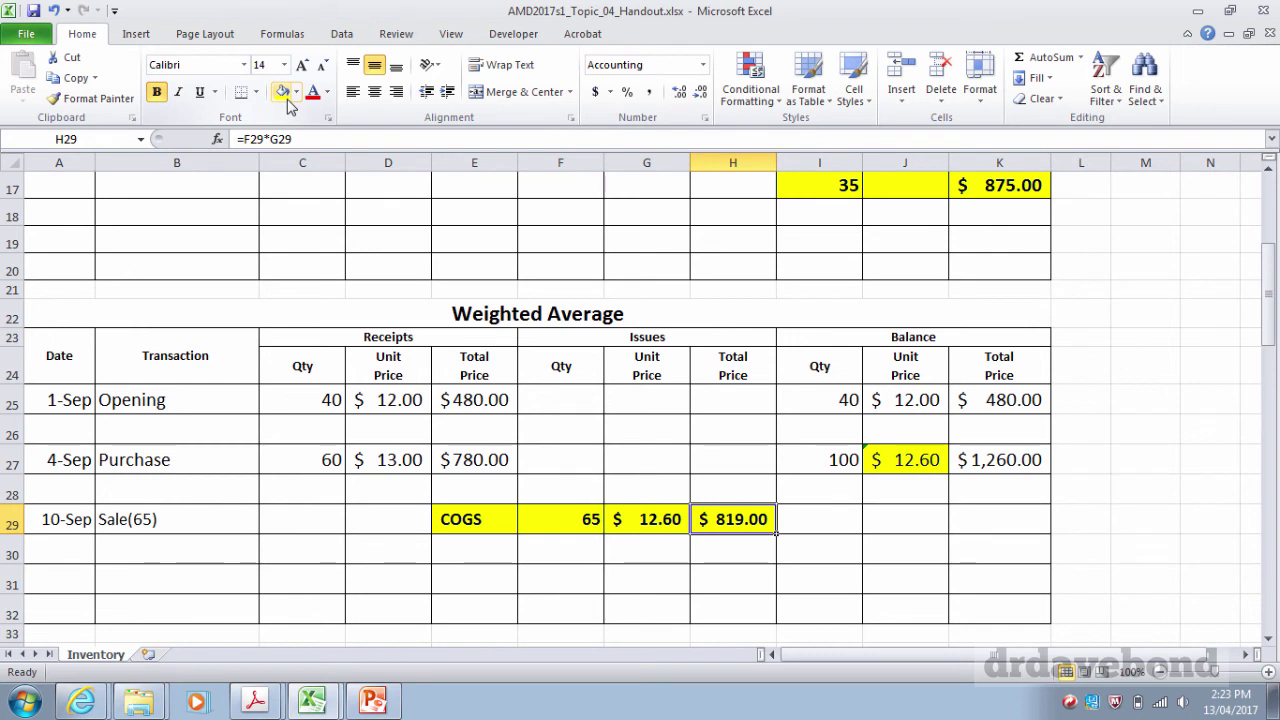
pyautogui.press('Right')
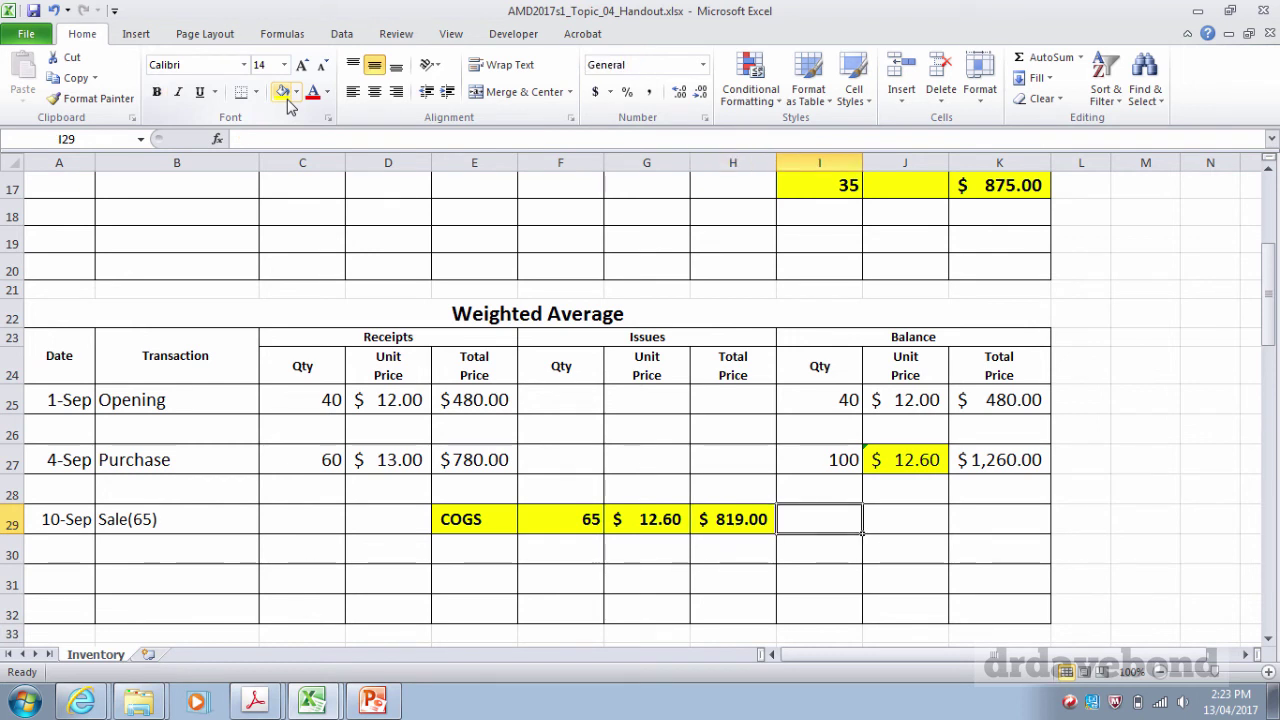
pyautogui.write('=')
pyautogui.press('Up')
pyautogui.press('Up')
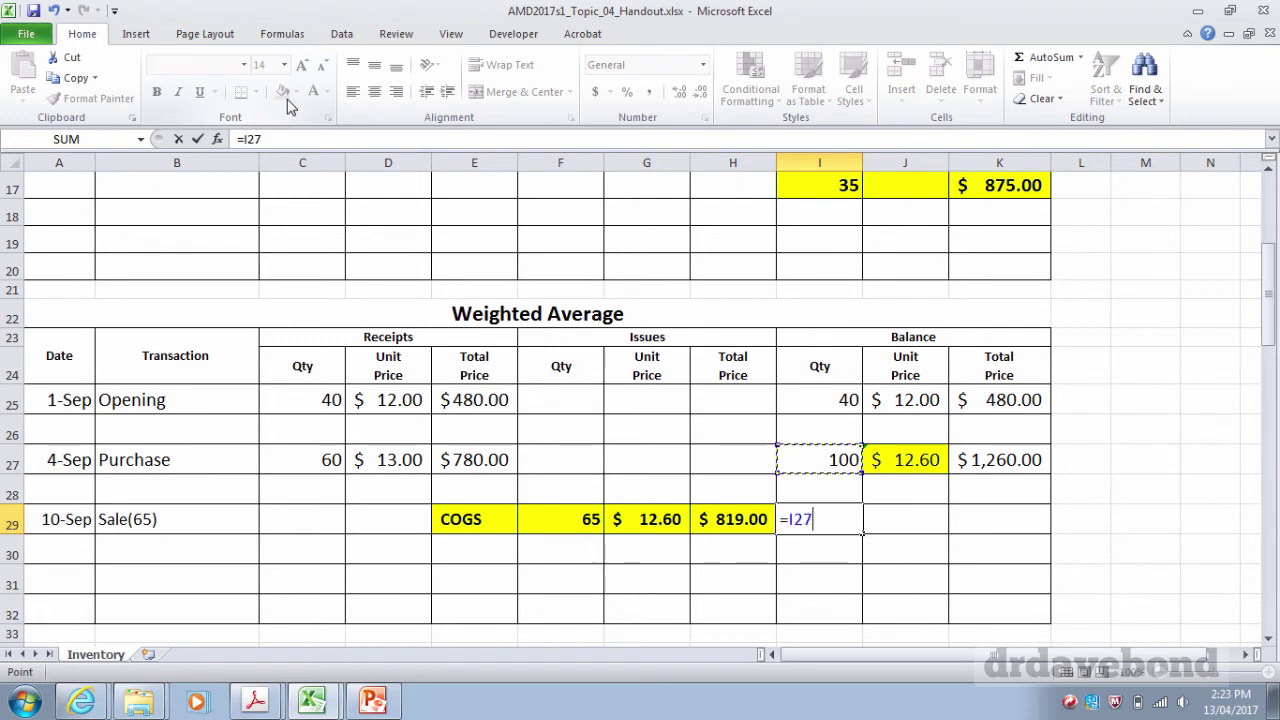
pyautogui.write('-')
pyautogui.press('Left')
pyautogui.press('Left')
pyautogui.press('Left')
pyautogui.press('Return')
pyautogui.press('Up')
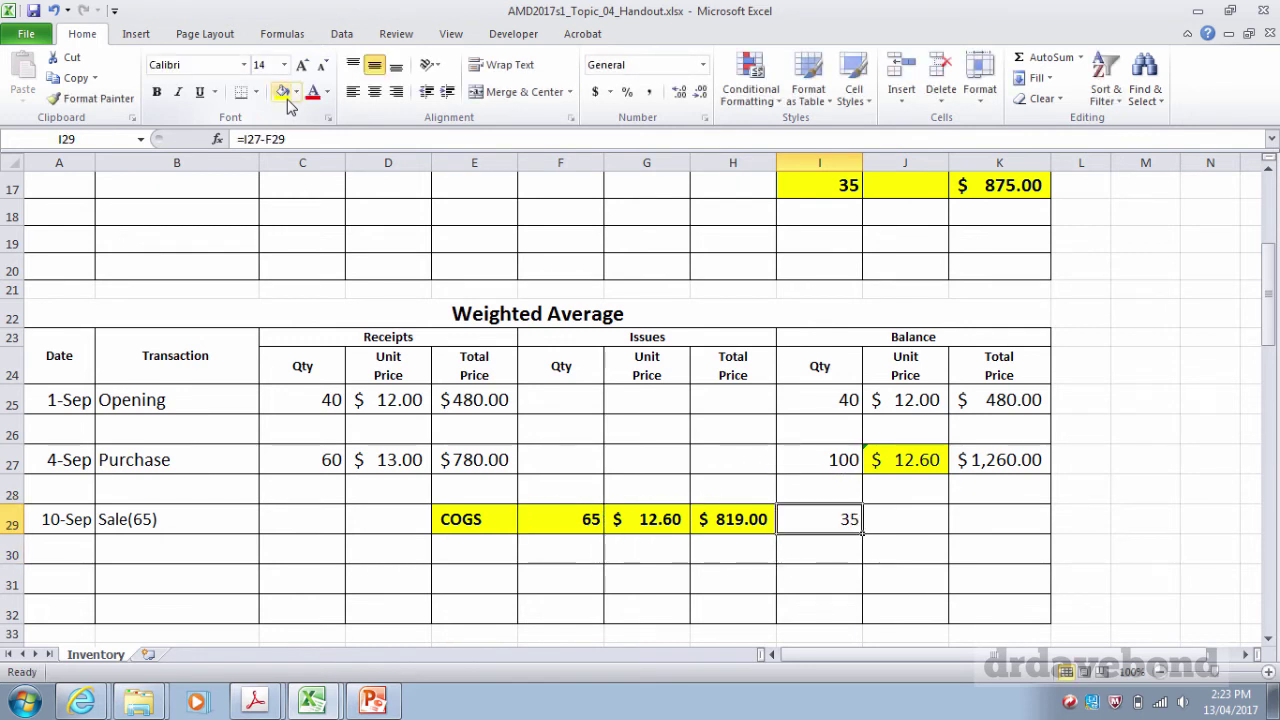
# Set the 10-Sep balance unit price in J29 equal to the weighted average unit price in J27
pyautogui.press('Right')
pyautogui.write('=')
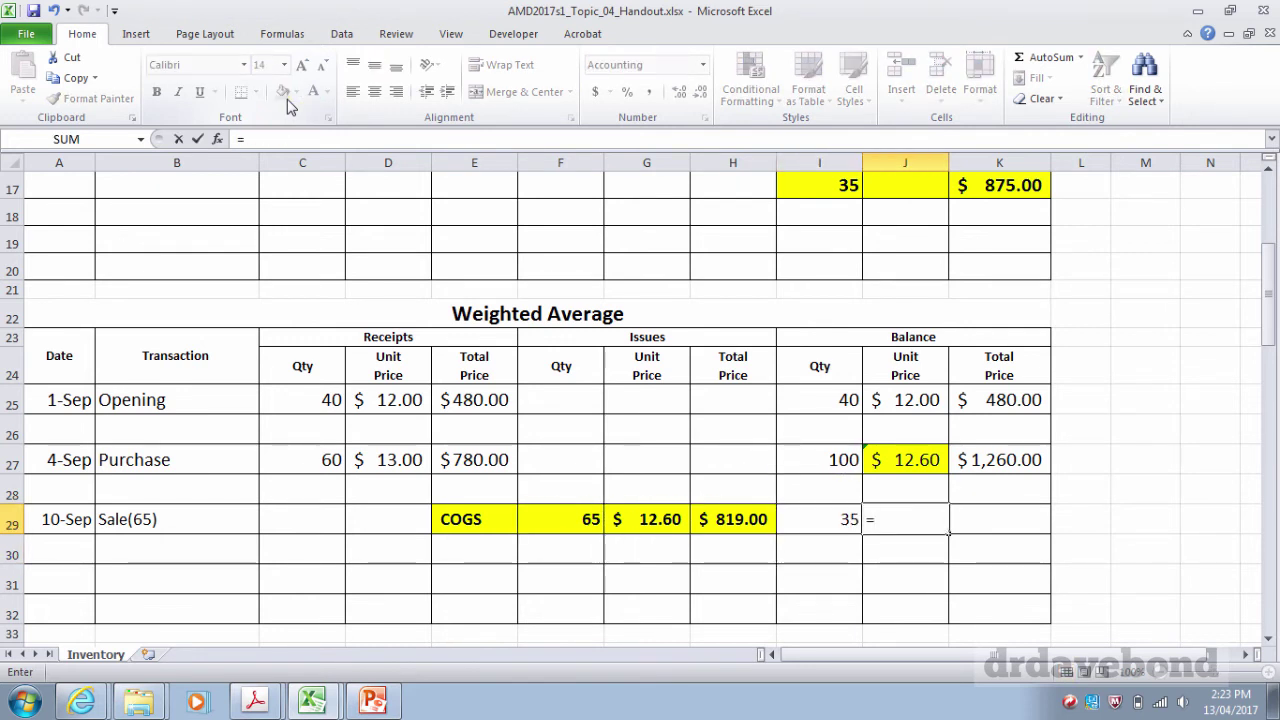
pyautogui.press('Down')
pyautogui.press('Down')
pyautogui.press('Return')
pyautogui.press('Up')
pyautogui.write('=')
pyautogui.press('Up')
pyautogui.press('Up')
pyautogui.press('Return')
# Calculate the 10-Sep balance total in K29 as quantity times unit price, =I29*J29
pyautogui.press('Up')
pyautogui.press('Right')
pyautogui.write('=')
pyautogui.press('Left')
pyautogui.press('Left')
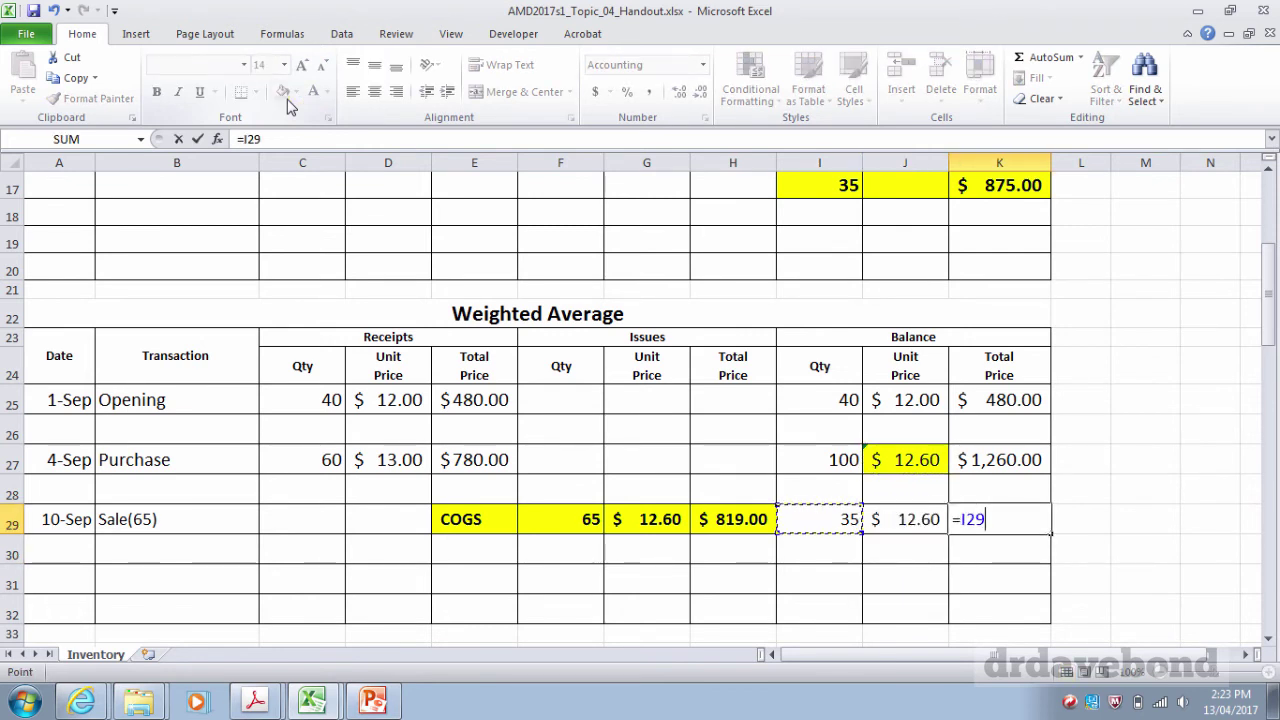
pyautogui.write('*')
pyautogui.press('Left')
pyautogui.press('Return')
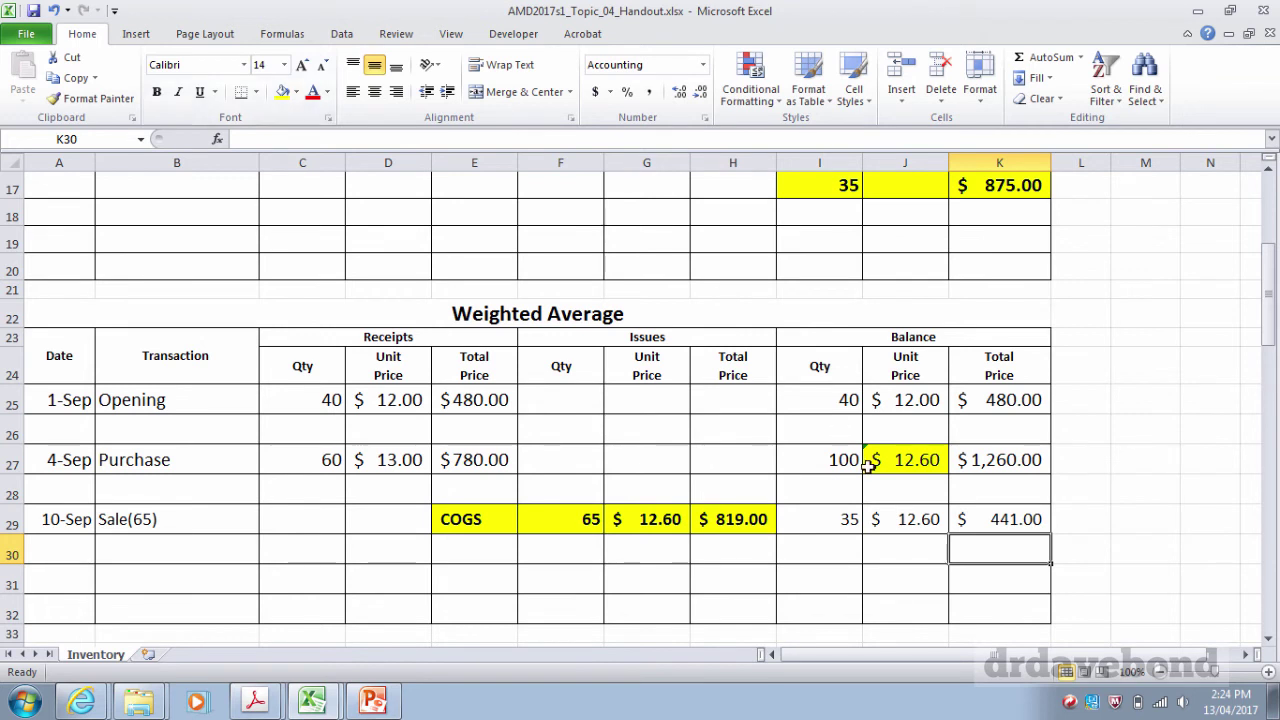
# Make the 10-Sep balance cells I29 to K29 bold with yellow fill
pyautogui.moveTo(814, 528); pyautogui.dragTo(977, 527)
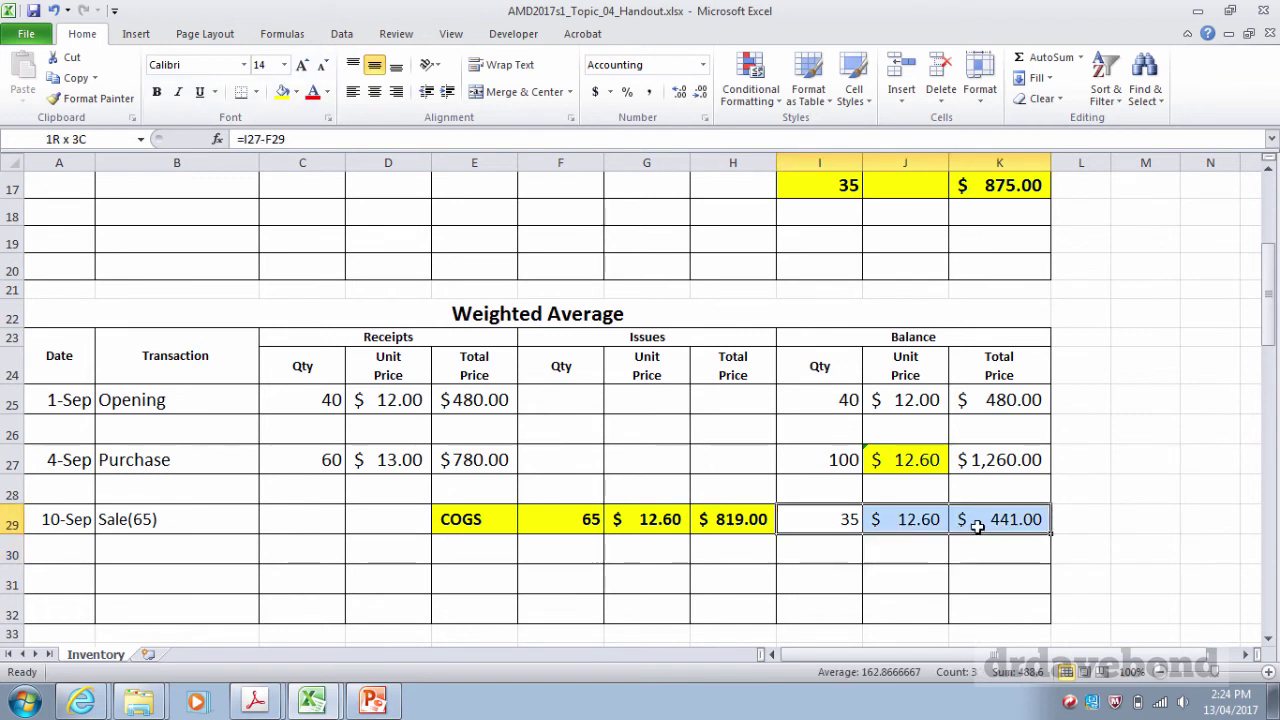
pyautogui.click(283, 91)
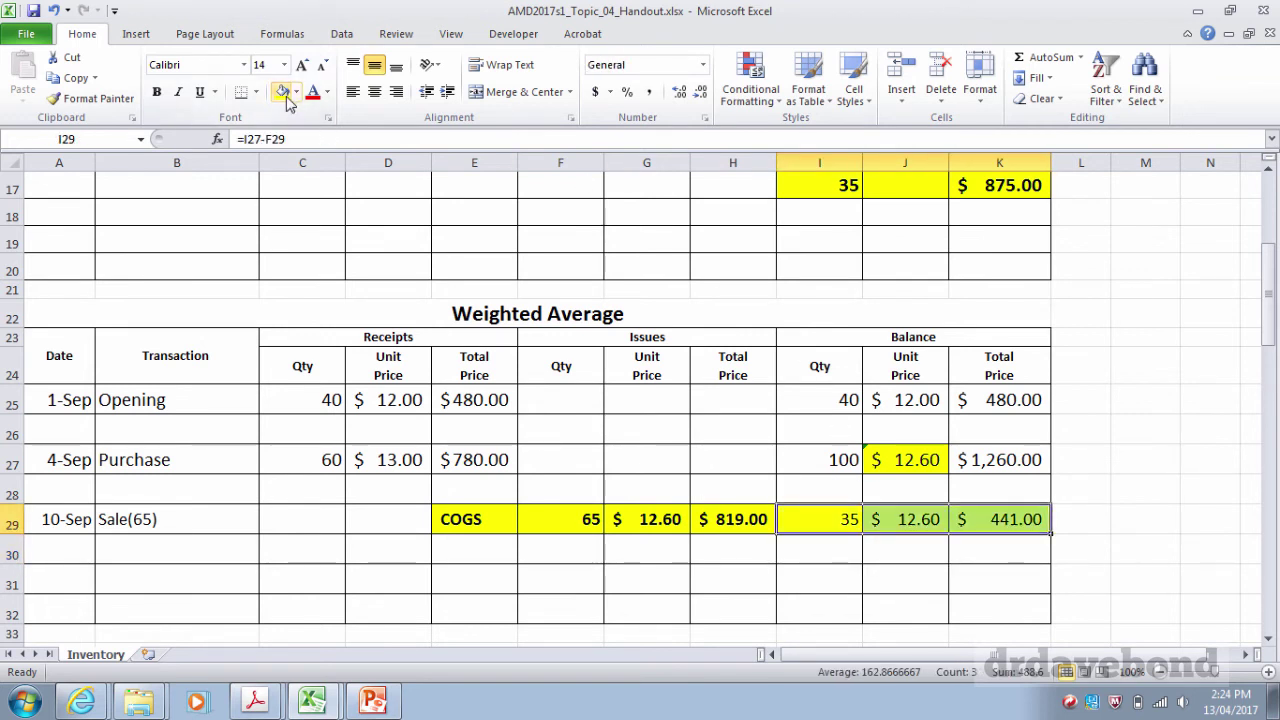
pyautogui.click(870, 528)
pyautogui.press('Right')
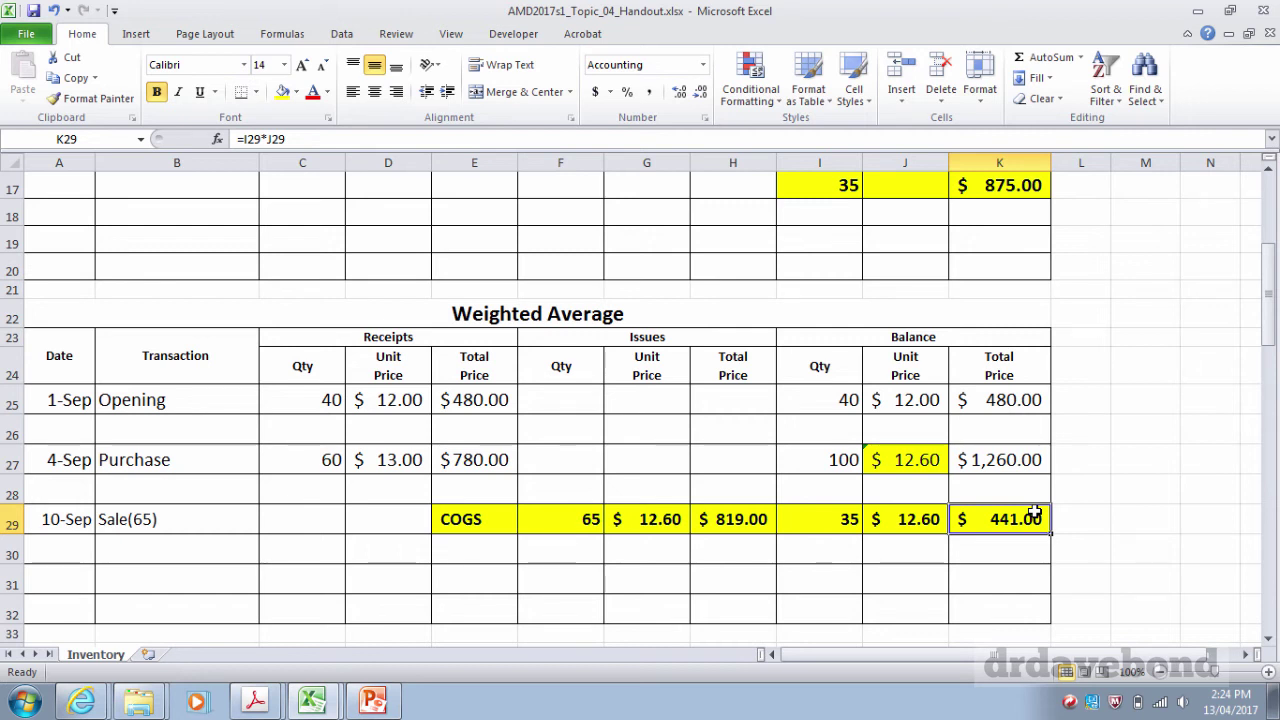
# Start a new Weighted Average entry in row 31 with the date 15-Sep and the transaction Purchase
pyautogui.press('Down')
pyautogui.press('Down')
pyautogui.press('Left')
pyautogui.press('Left')
pyautogui.press('Left')
pyautogui.press('Left')
pyautogui.press('Left')
pyautogui.press('Left')
pyautogui.press('Left')
pyautogui.press('Left')
pyautogui.press('Left')
pyautogui.press('Left')
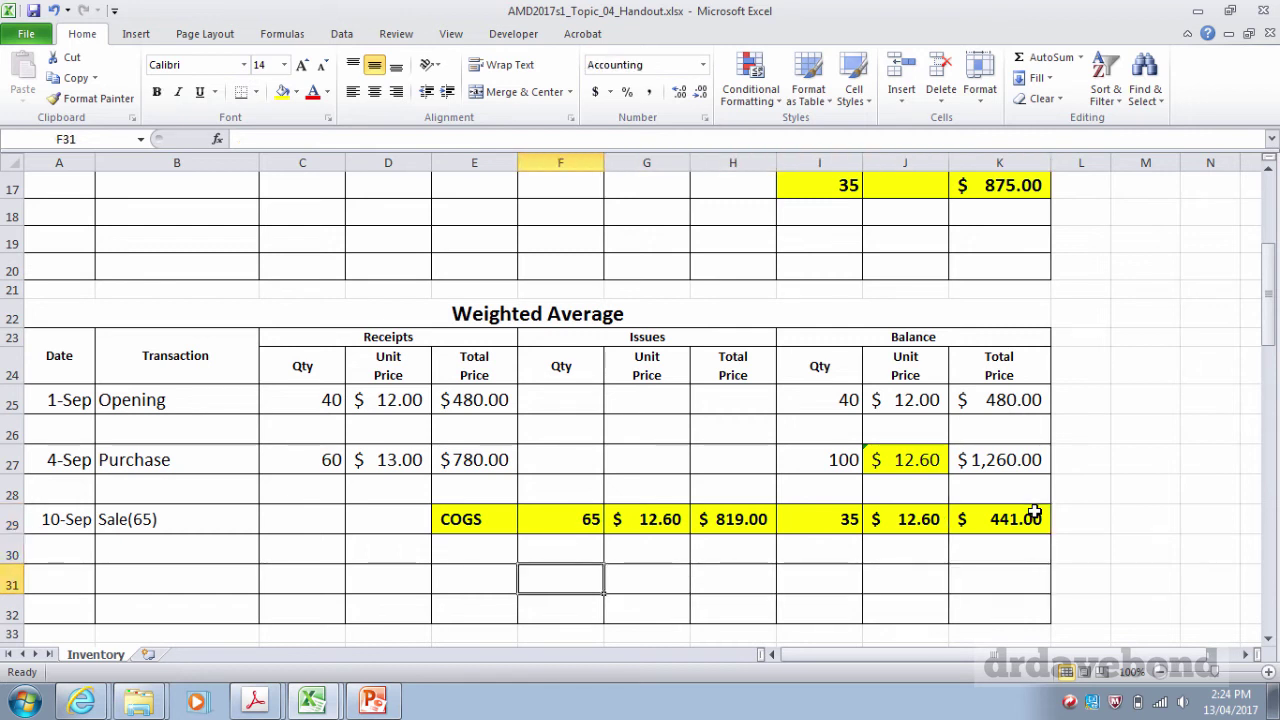
pyautogui.write('15sep')
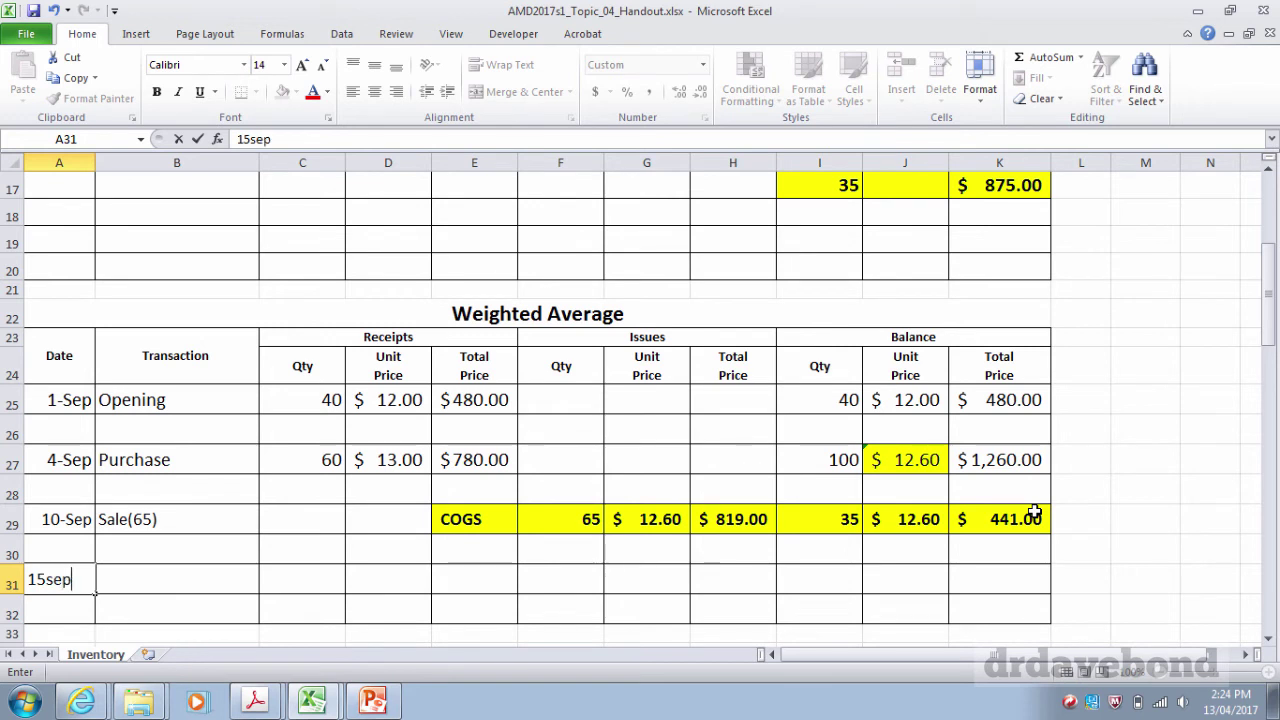
pyautogui.press('Tab')
pyautogui.write('Purchase')
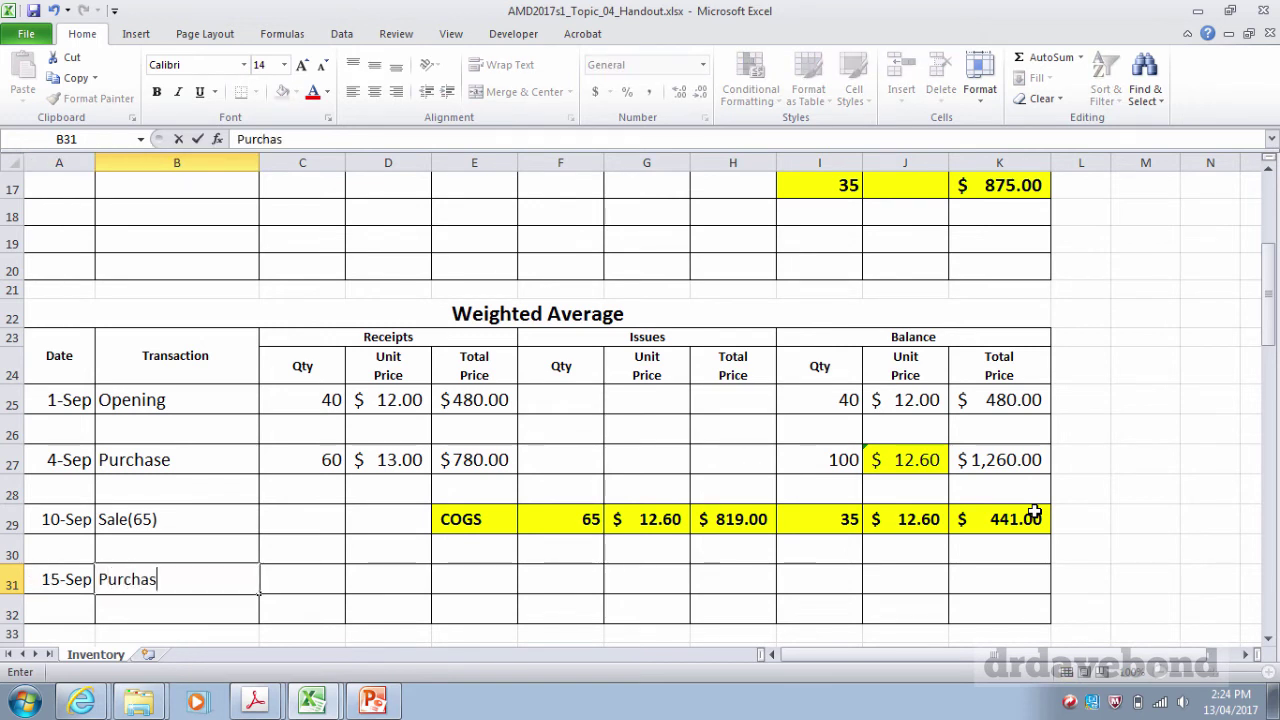
# Enter the 15-Sep receipt with quantity 30 in C31 and unit price 14 in D31
pyautogui.press('Tab')
pyautogui.press('Tab')
pyautogui.hotkey('shift', 'Tab')
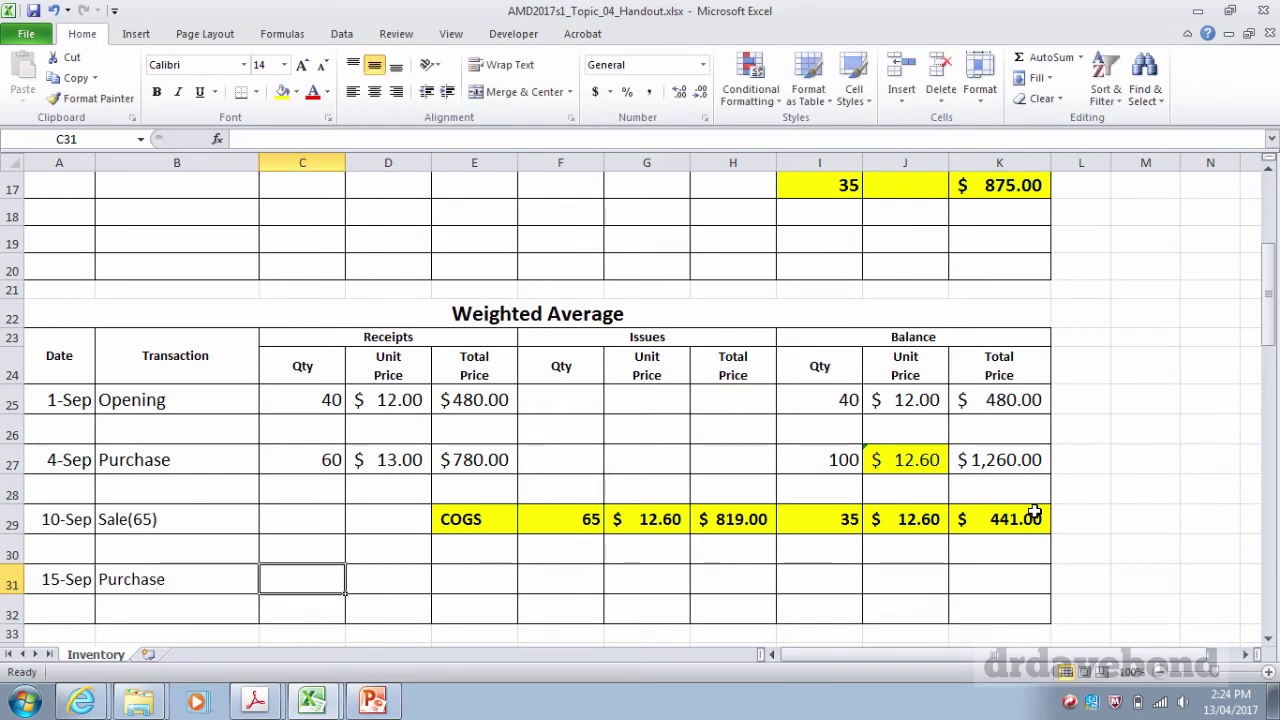
pyautogui.write('30')
pyautogui.press('Tab')
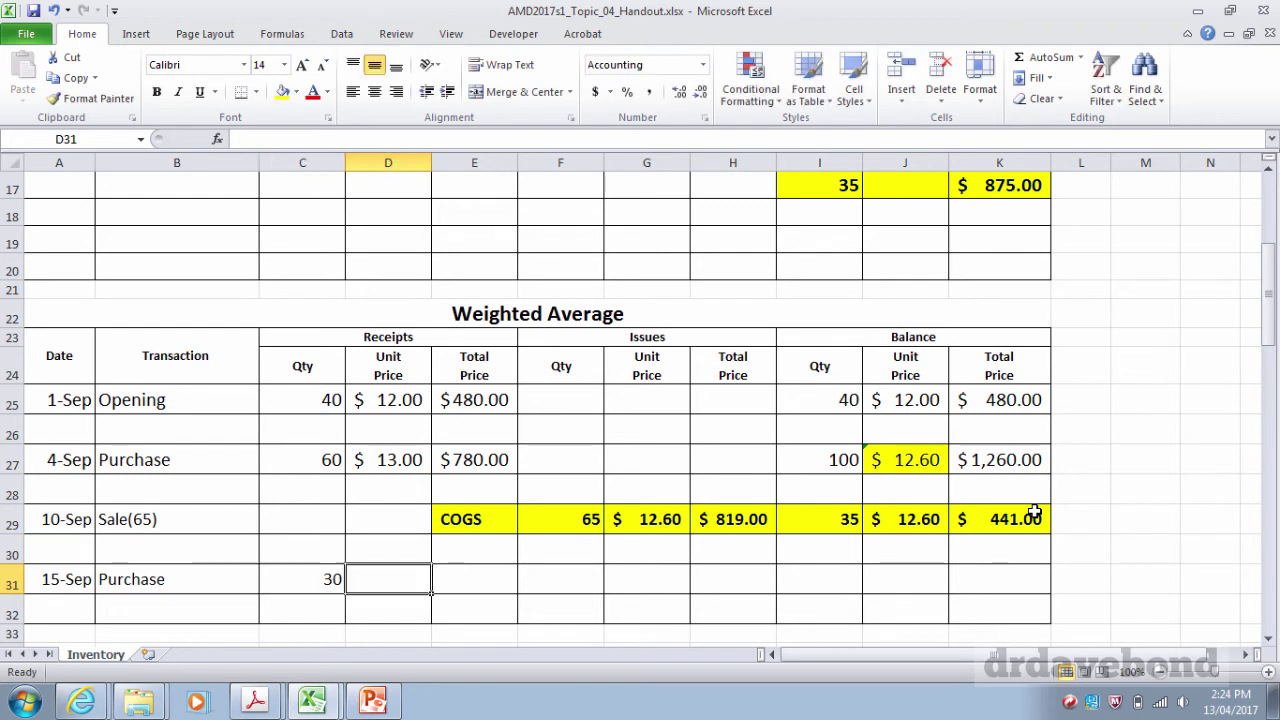
pyautogui.write('14')
pyautogui.press('Tab')
# Calculate the 15-Sep receipt total in E31 as quantity times unit price, =C31*D31
pyautogui.write('=')
pyautogui.press('Left')
pyautogui.press('Left')
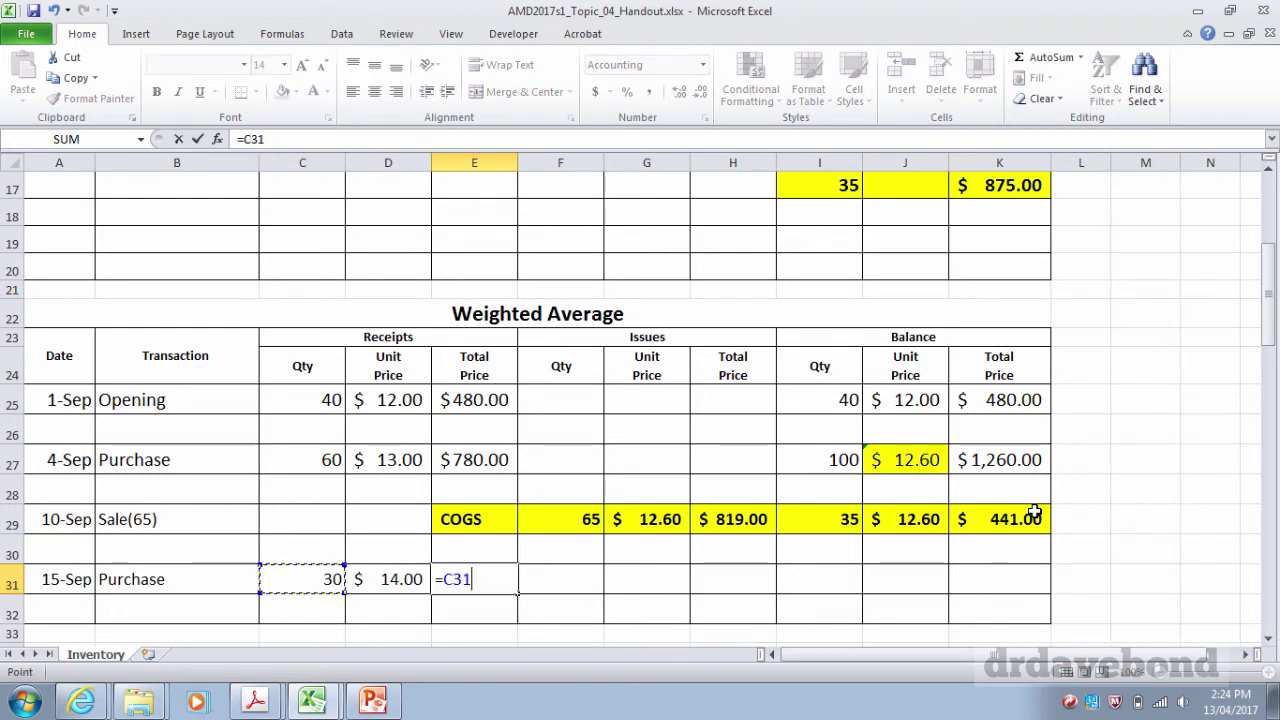
pyautogui.write('*')
pyautogui.press('Left')
pyautogui.press('Return')
# Calculate the 15-Sep balance quantity in I31 as the previous balance quantity plus the received quantity, =I29+C31
pyautogui.press('Up')
pyautogui.press('Right')
pyautogui.press('Right')
pyautogui.press('Right')
pyautogui.press('Right')
pyautogui.press('Right')
pyautogui.press('Right')
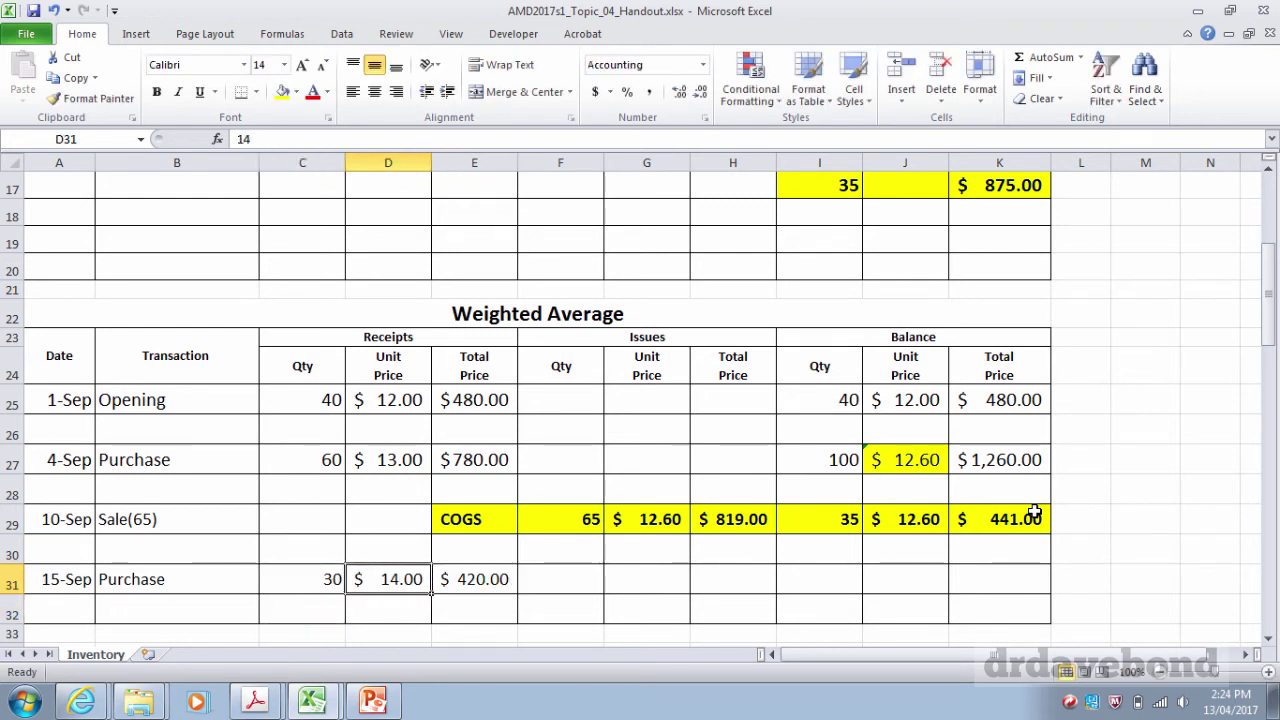
pyautogui.write('=')
pyautogui.press('Up')
pyautogui.press('Up')
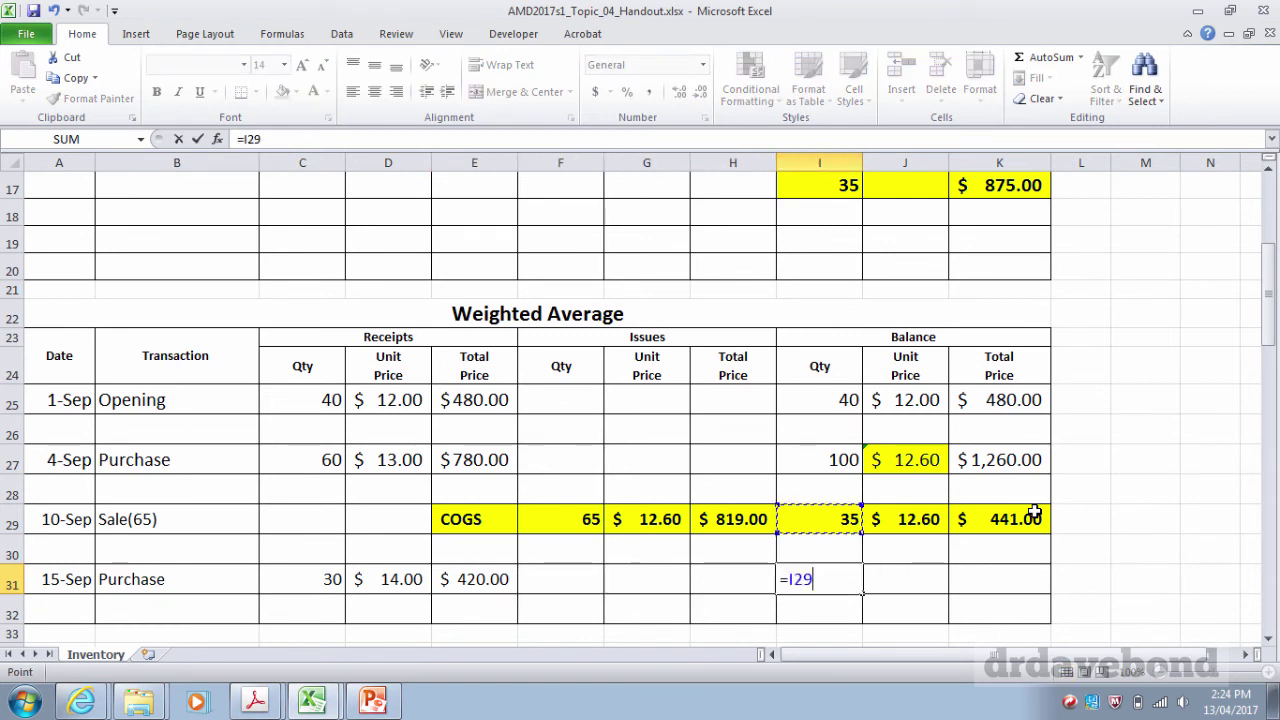
pyautogui.write('+')
pyautogui.press('Left')
pyautogui.press('Left')
pyautogui.press('Left')
pyautogui.press('Left')
pyautogui.press('Left')
pyautogui.press('Left')
pyautogui.press('Return')
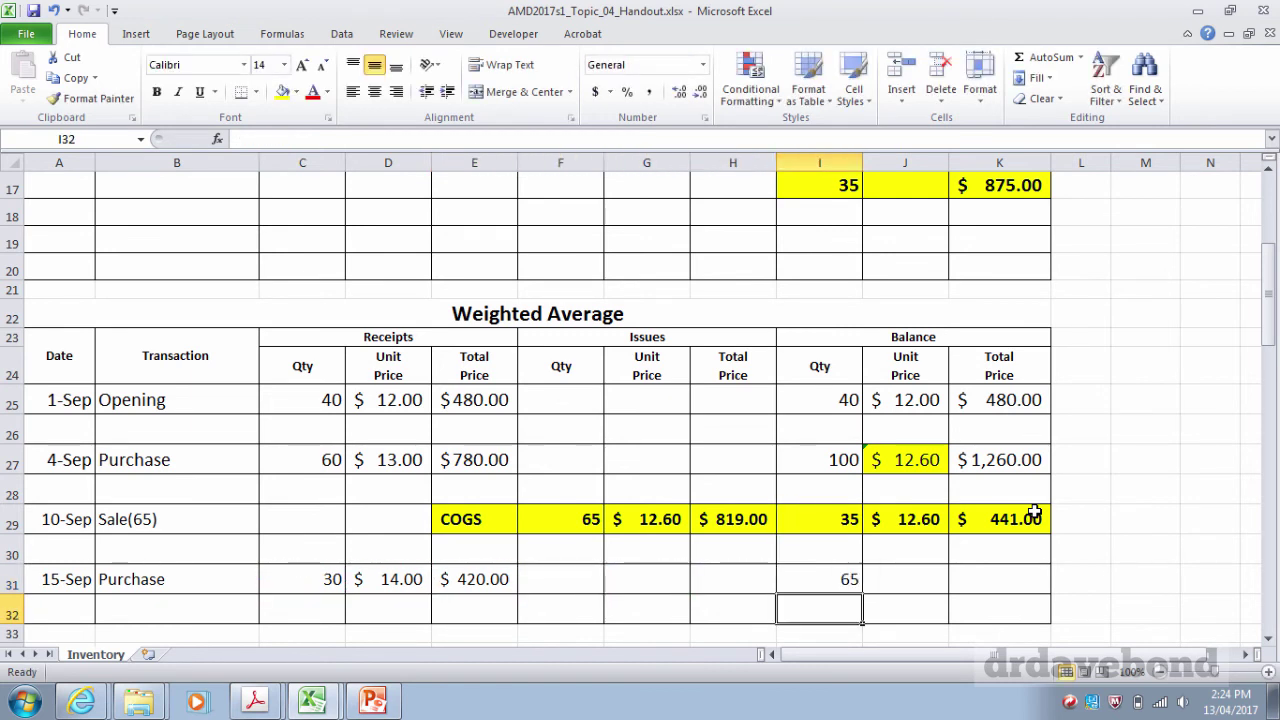
# Calculate the 15-Sep balance total in K31 as the previous balance total plus the receipt total, =K29+E31
pyautogui.press('Up')
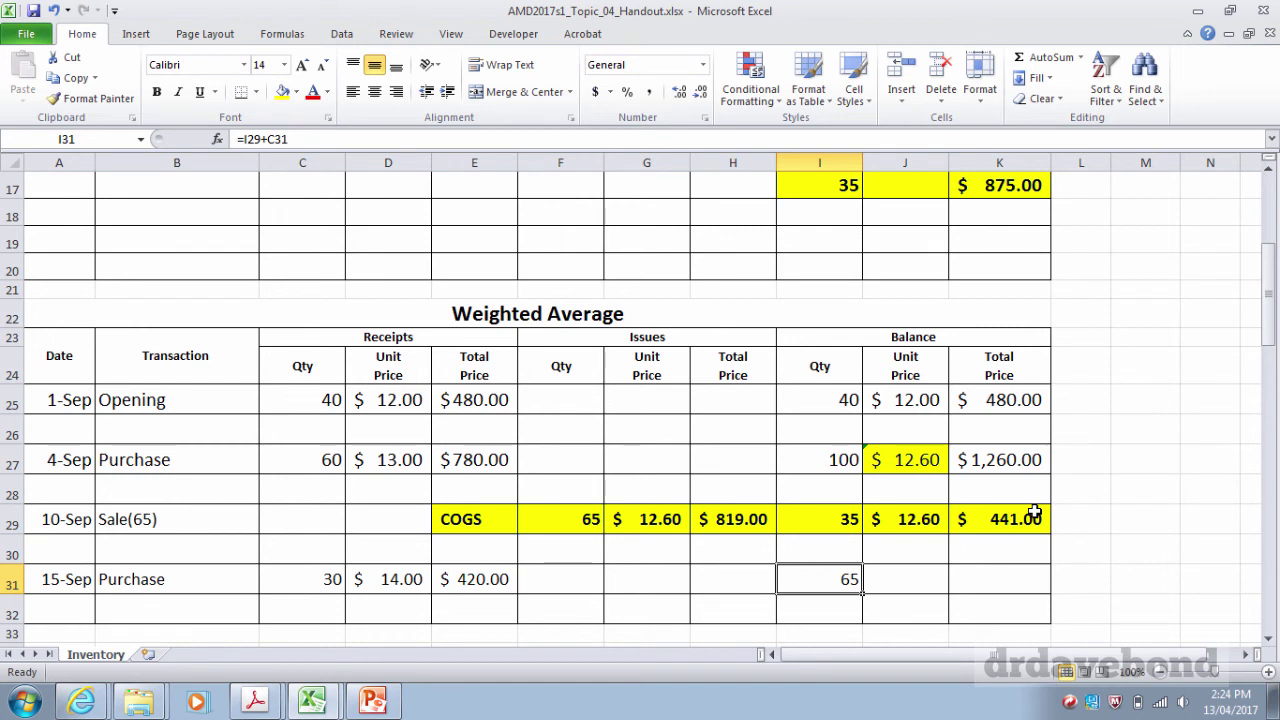
pyautogui.press('Right')
pyautogui.press('Right')
pyautogui.write('=')
pyautogui.press('Up')
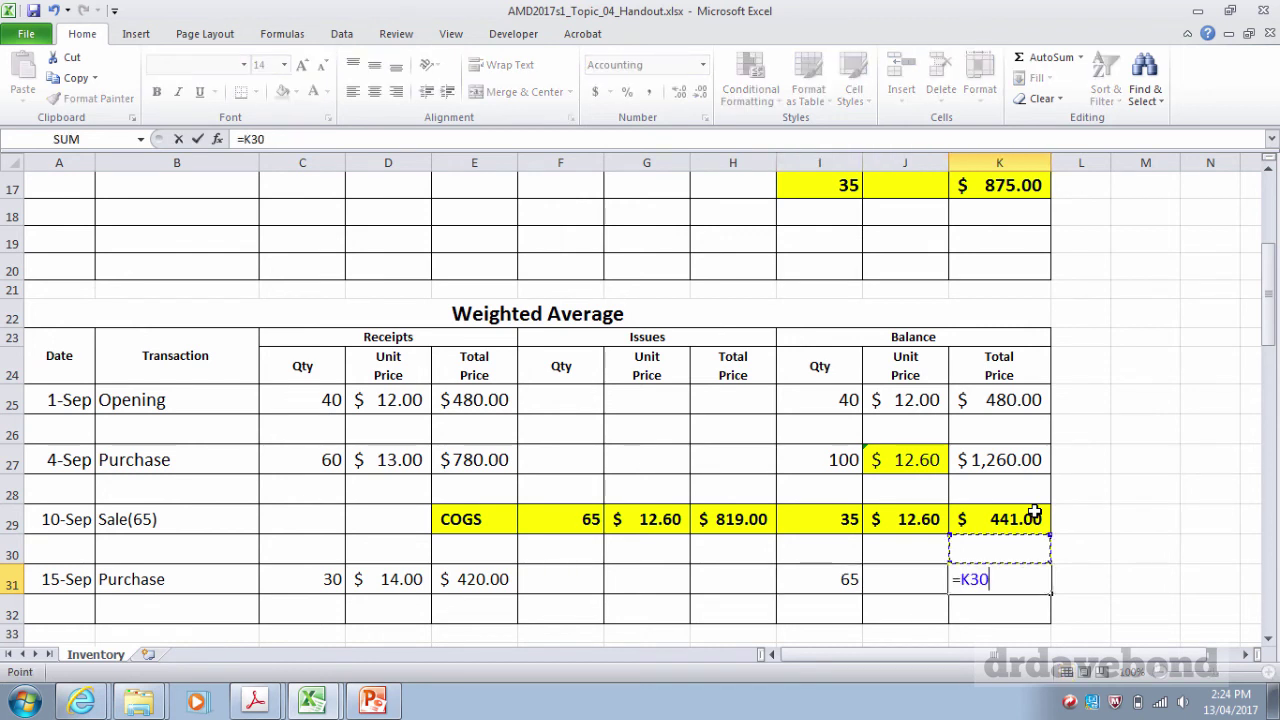
pyautogui.press('Up')
pyautogui.write('+')
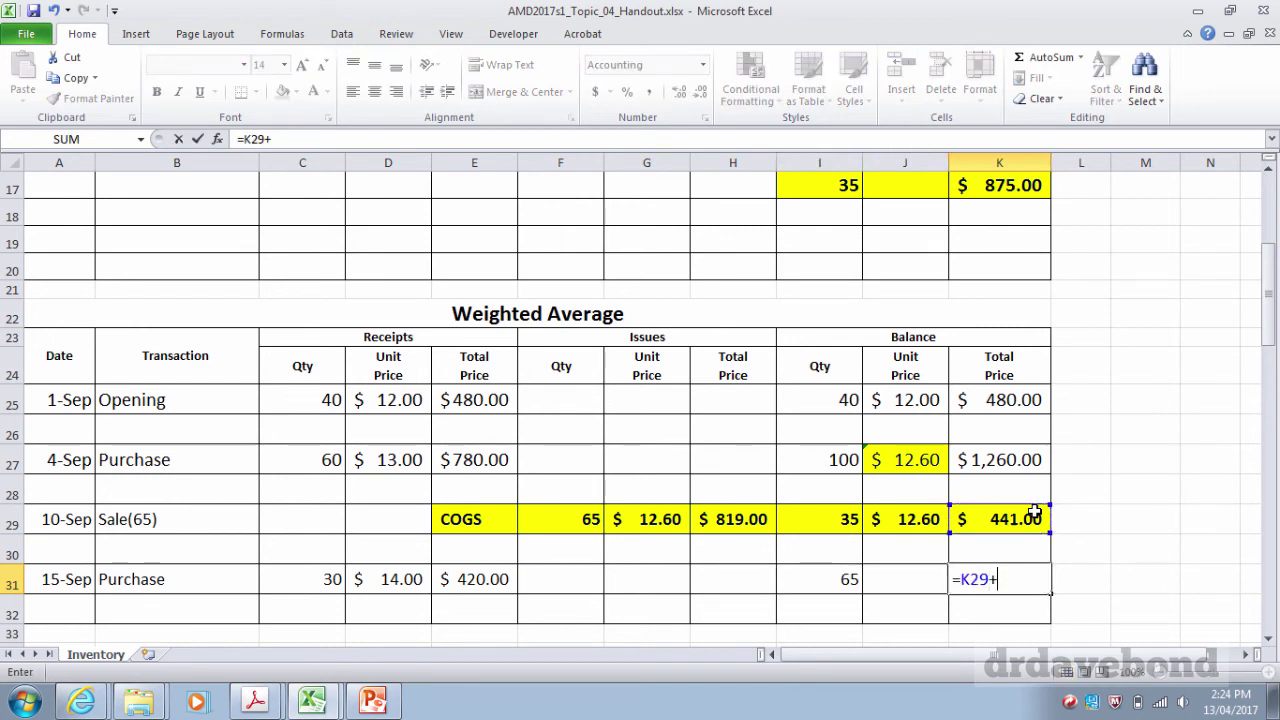
pyautogui.press('Left')
pyautogui.press('Left')
pyautogui.press('Left')
pyautogui.press('Left')
pyautogui.press('Left')
pyautogui.press('Left')
pyautogui.press('Return')
pyautogui.press('Up')
pyautogui.press('Up')
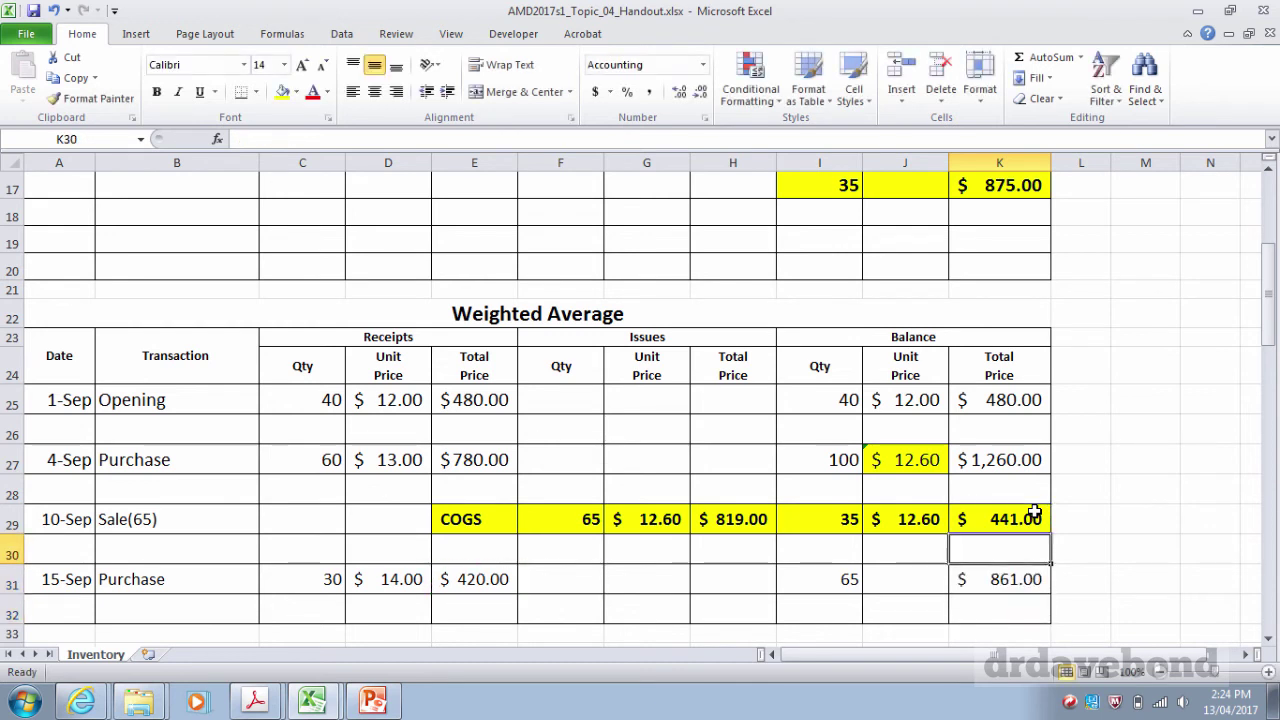
pyautogui.press('Down')
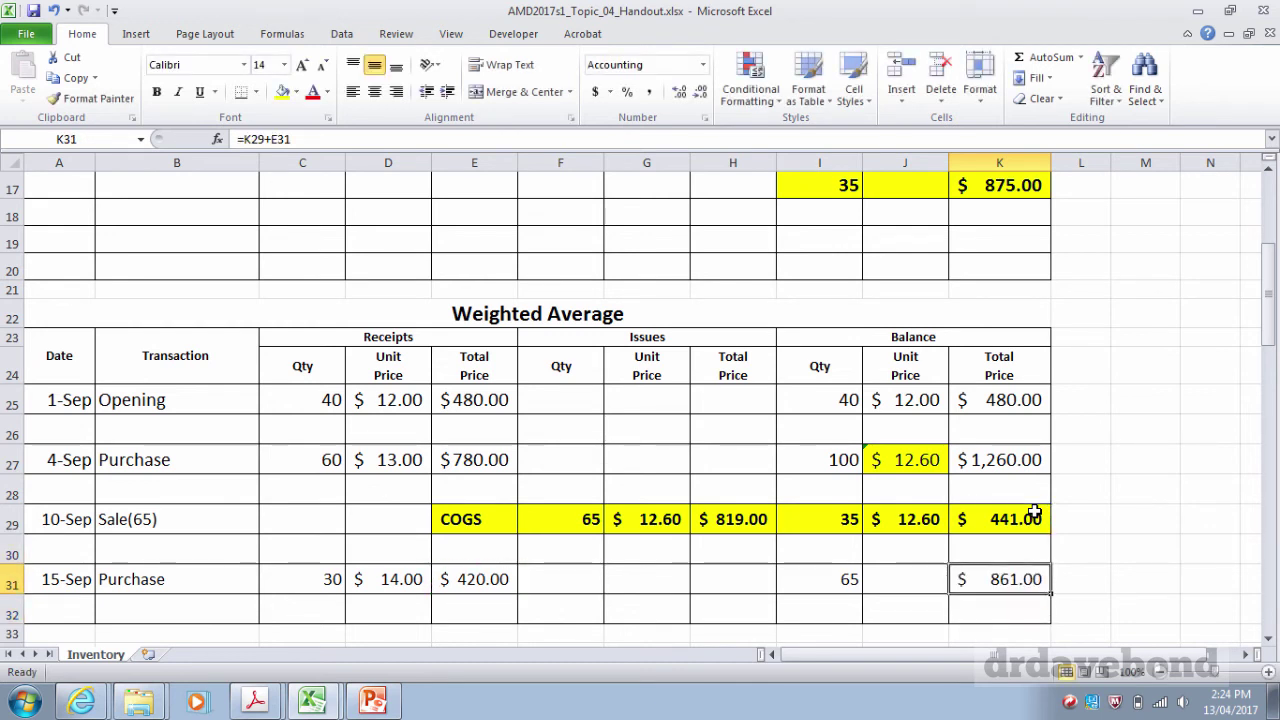
# Calculate the 15-Sep weighted average unit price in J31 as balance total divided by balance quantity, =K31/I31
pyautogui.press('Left')
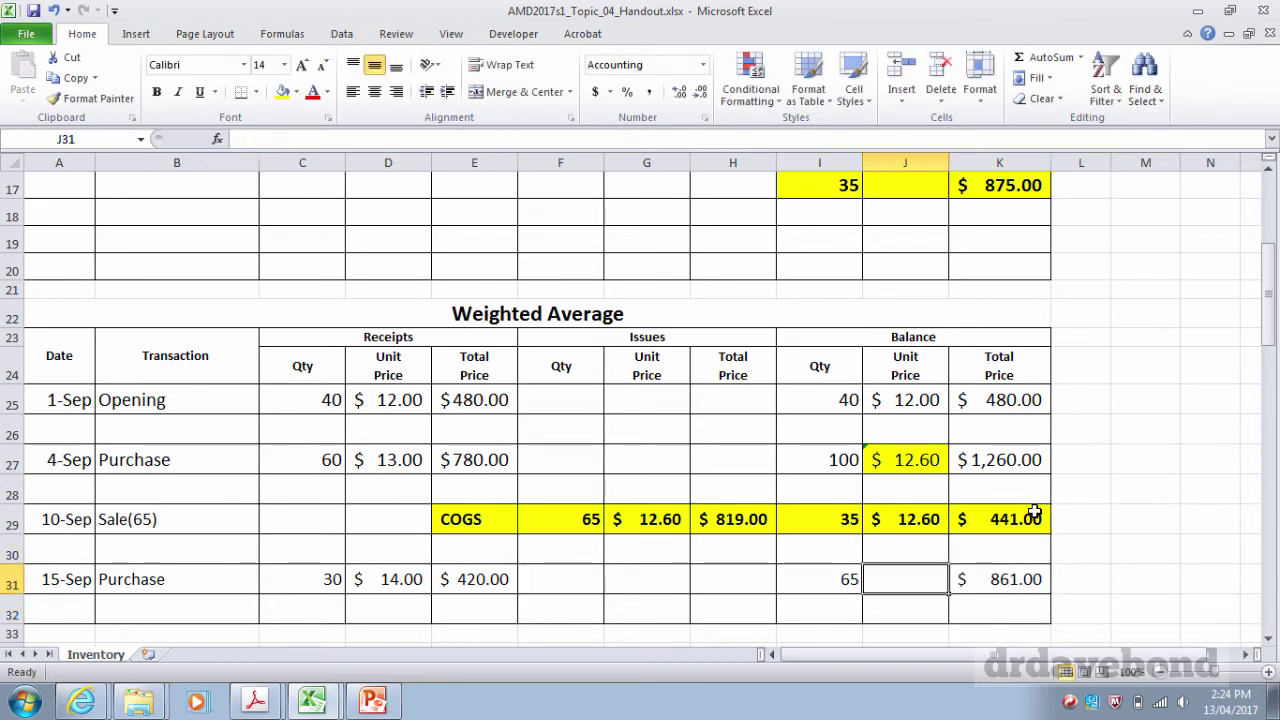
pyautogui.write('=')
pyautogui.press('Right')
pyautogui.write('/')
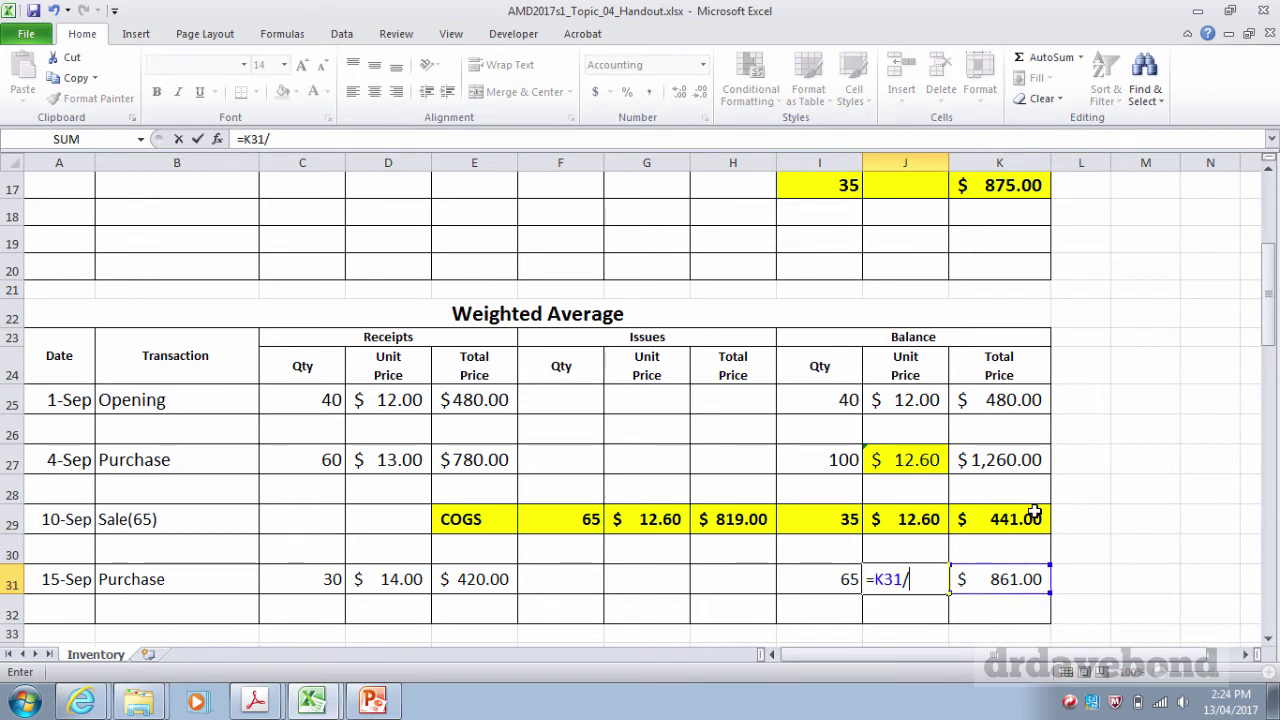
pyautogui.press('Left')
pyautogui.press('Return')
pyautogui.press('Up')
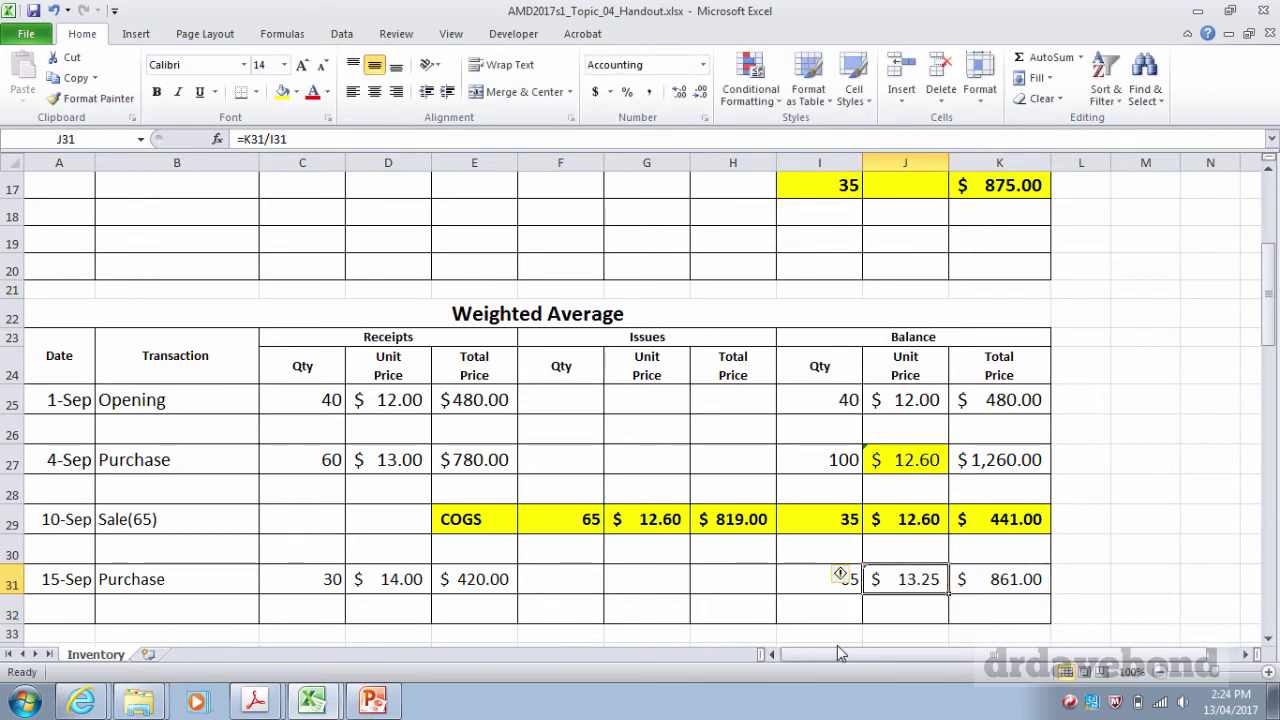
# Make the 15-Sep balance cells I31 to K31 bold with yellow fill
pyautogui.moveTo(820, 577); pyautogui.dragTo(971, 580)
pyautogui.hotkey('ctrl', 'b')
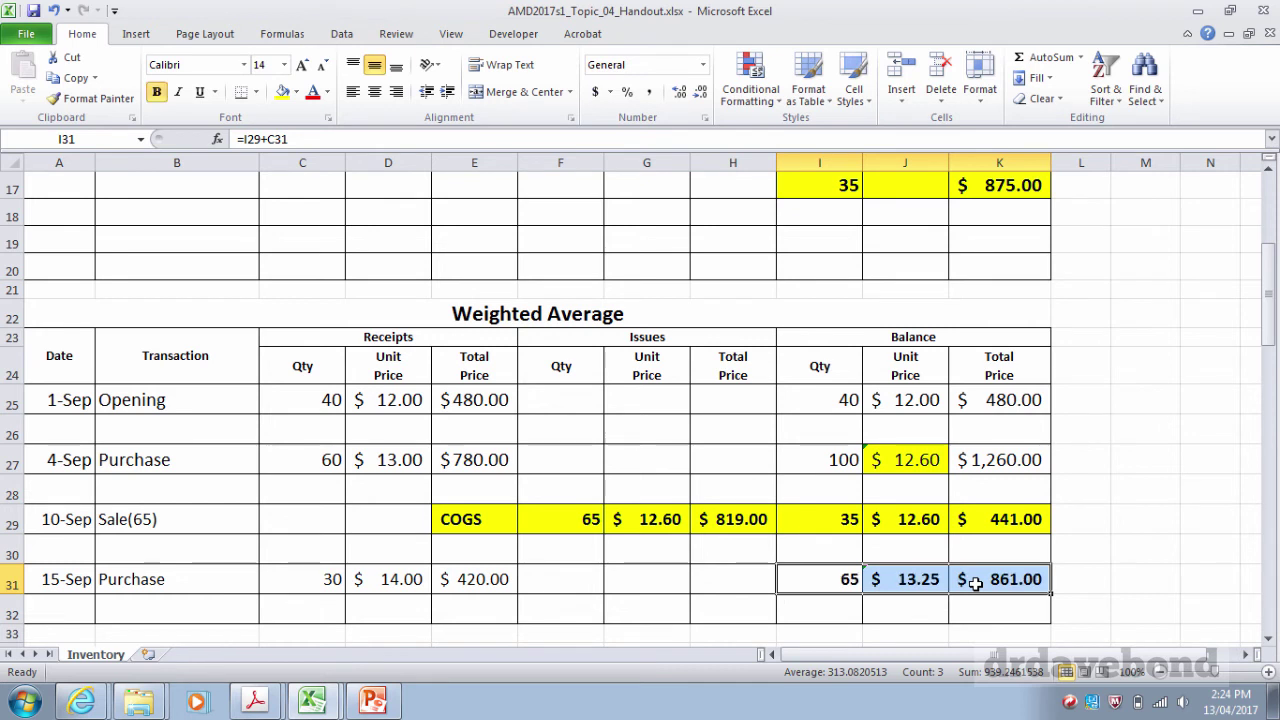
pyautogui.click(281, 91)
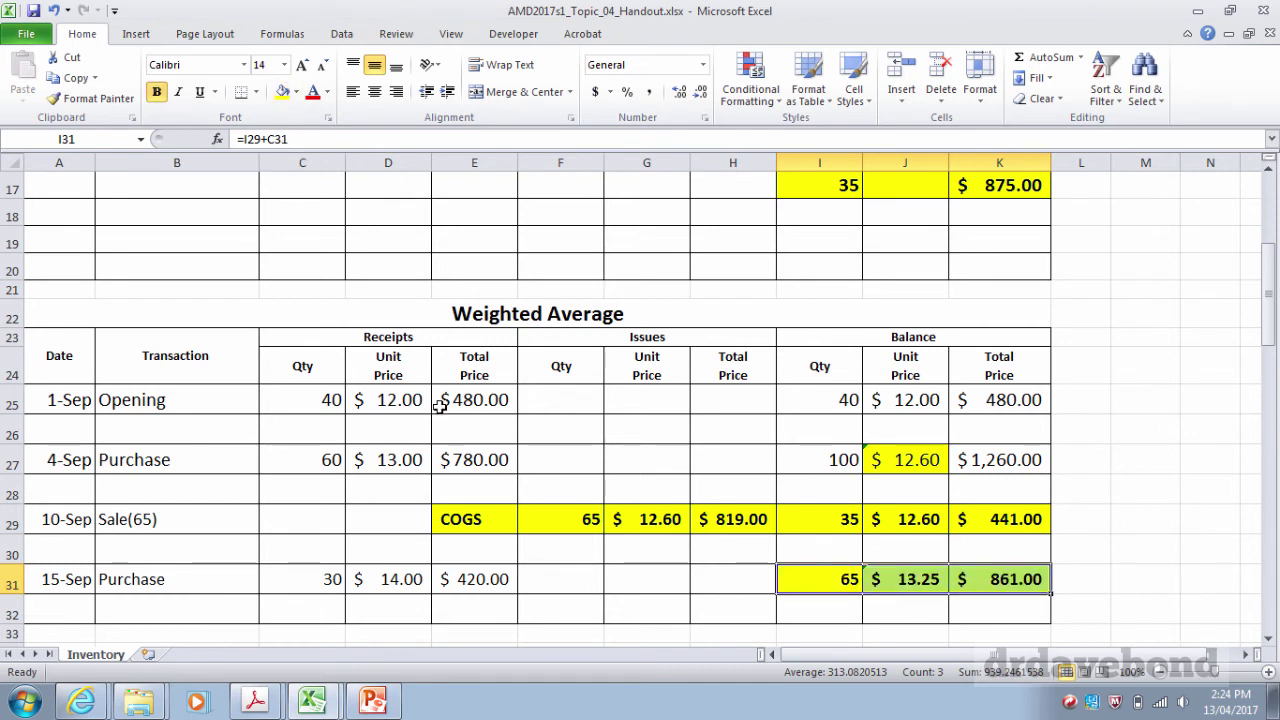
pyautogui.click(864, 577)
pyautogui.press('Right')
pyautogui.press('Left')
pyautogui.press('Right')
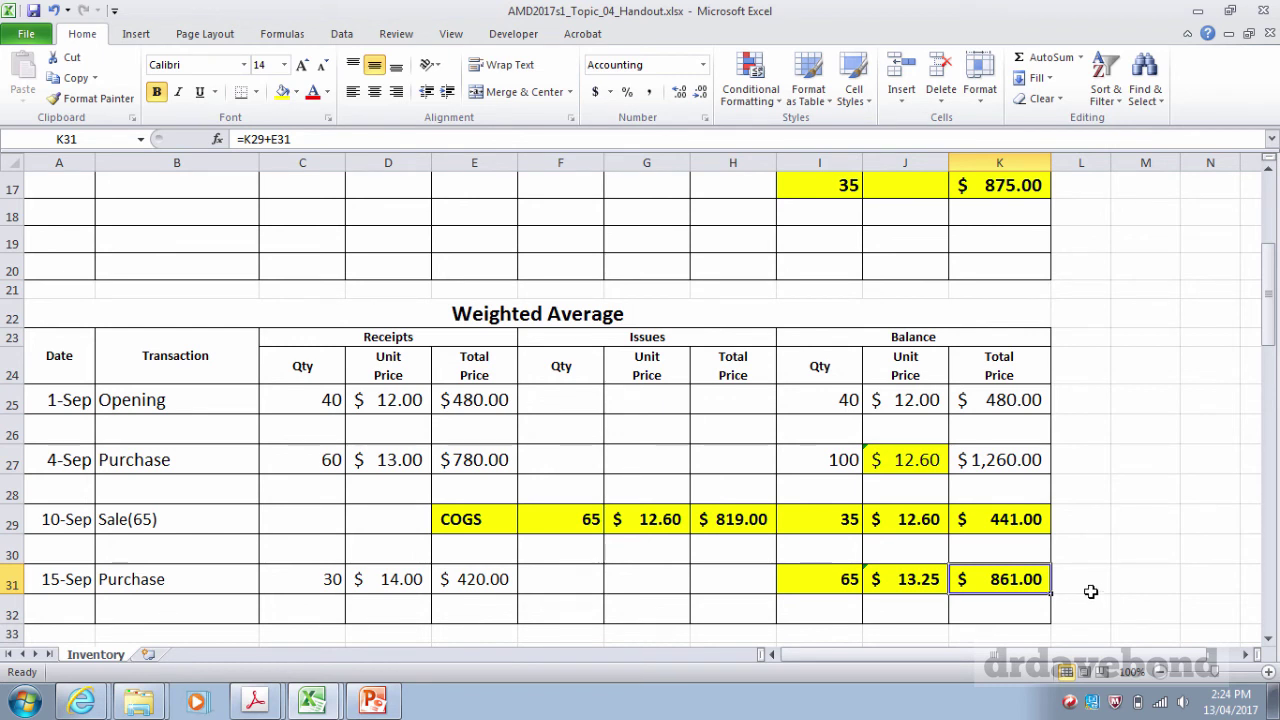
# Compare the 10-Sep cost of goods sold in the Weighted Average table (H29) with the FIFO table's figure (H13)
pyautogui.press('Up')
pyautogui.press('Up')
pyautogui.press('Up')
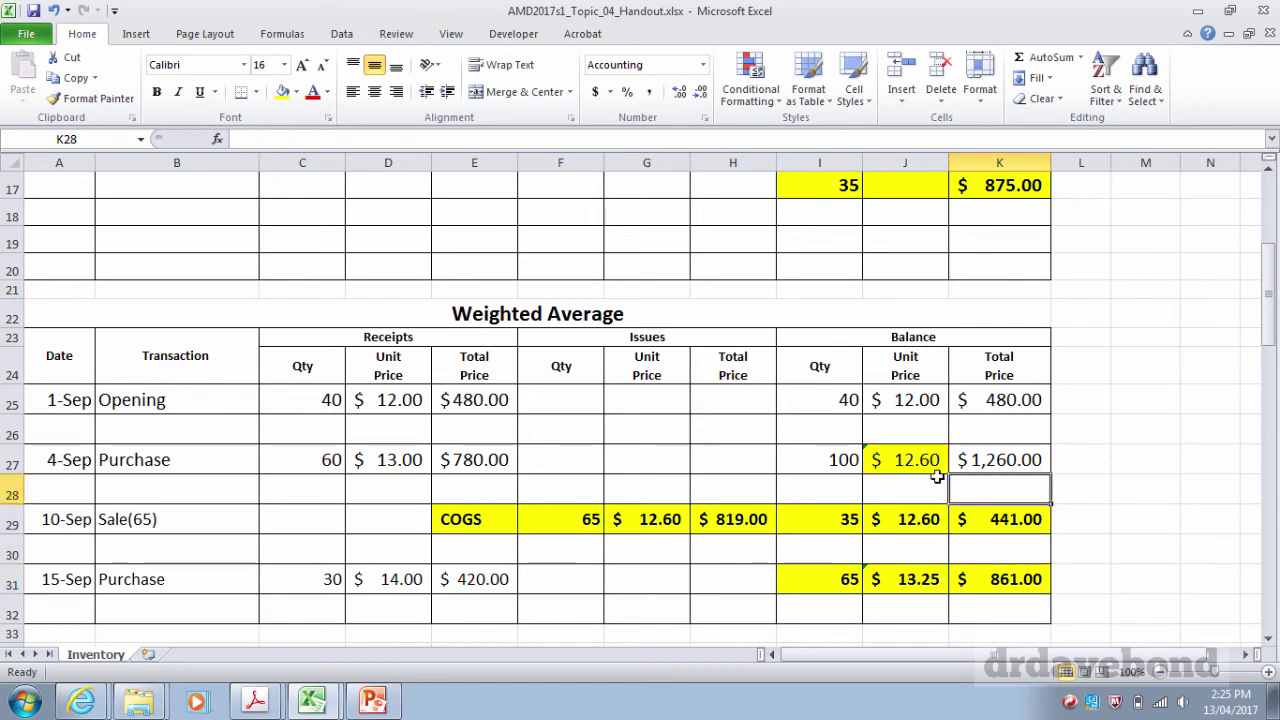
pyautogui.click(766, 517)
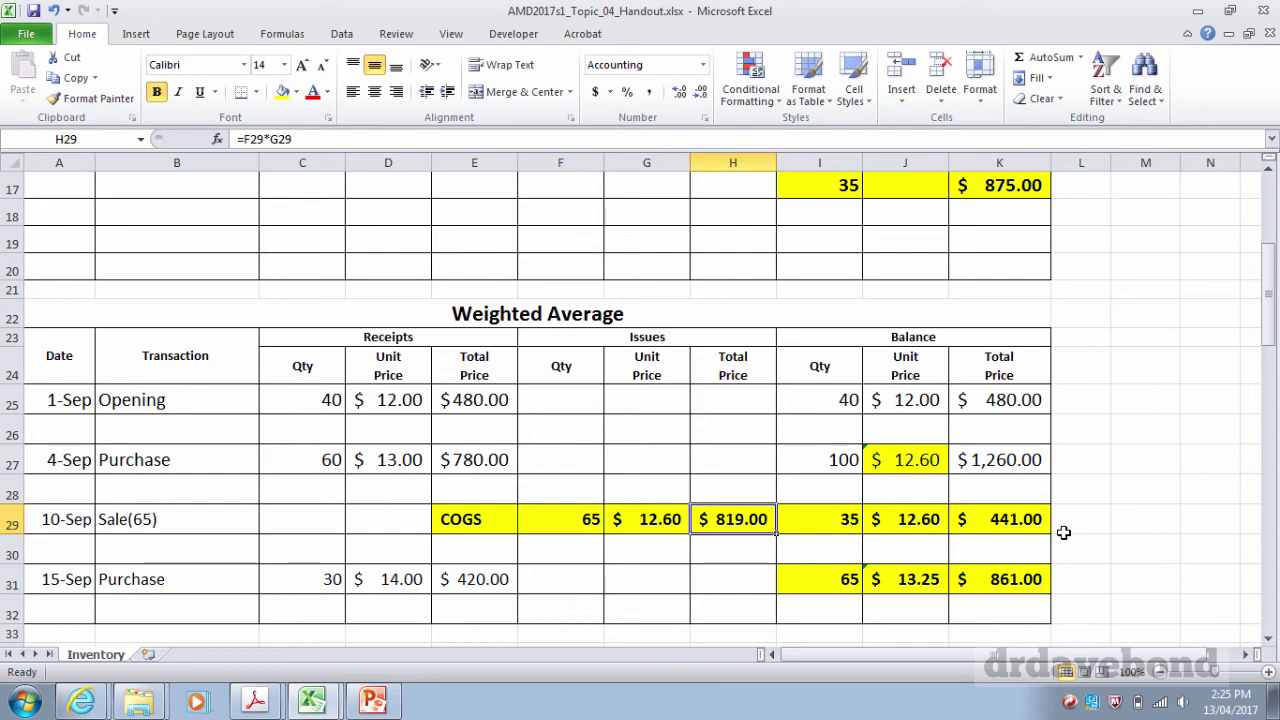
pyautogui.press('Up')
pyautogui.press('Up')
pyautogui.press('Up')
pyautogui.press('Up')
pyautogui.press('Up')
pyautogui.press('Up')
pyautogui.press('Up')
pyautogui.press('Up')
pyautogui.press('Up')
pyautogui.press('Up')
pyautogui.press('Up')
pyautogui.press('Up')
pyautogui.press('Up')
pyautogui.press('Up')
pyautogui.press('Up')
pyautogui.press('Up')
pyautogui.press('Up')
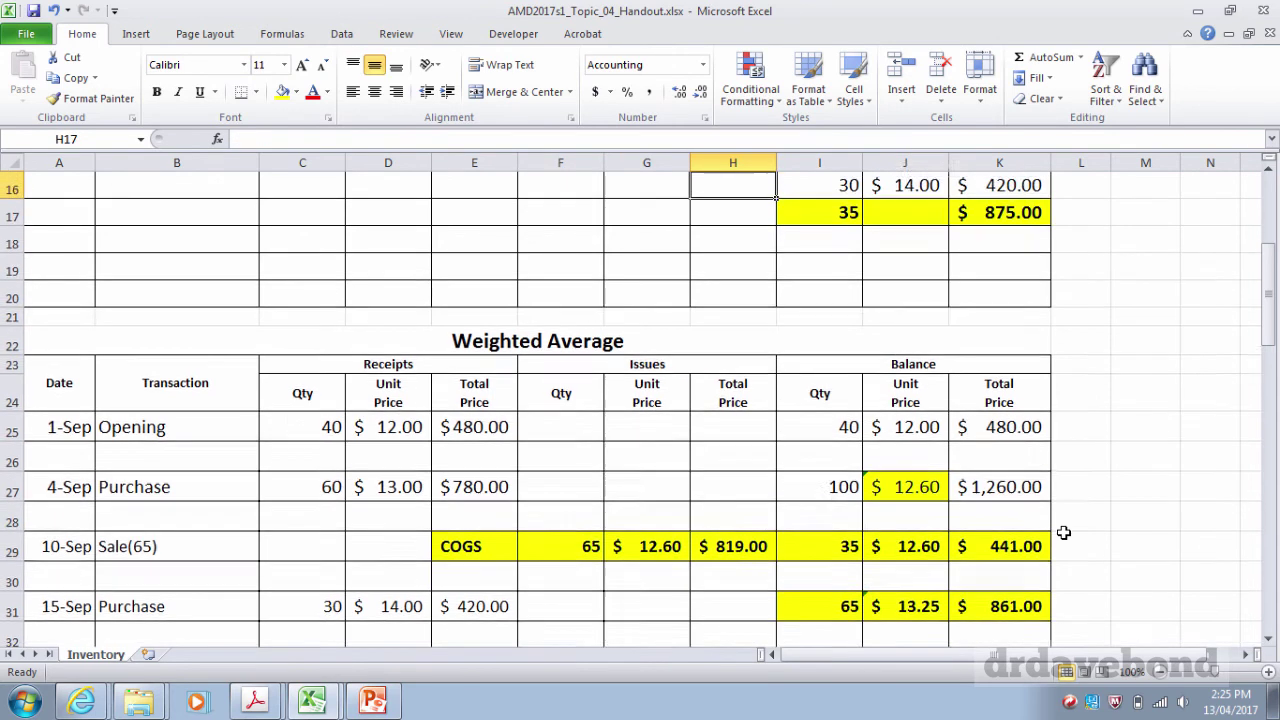
pyautogui.press('Down')
pyautogui.press('Down')
pyautogui.press('Up')
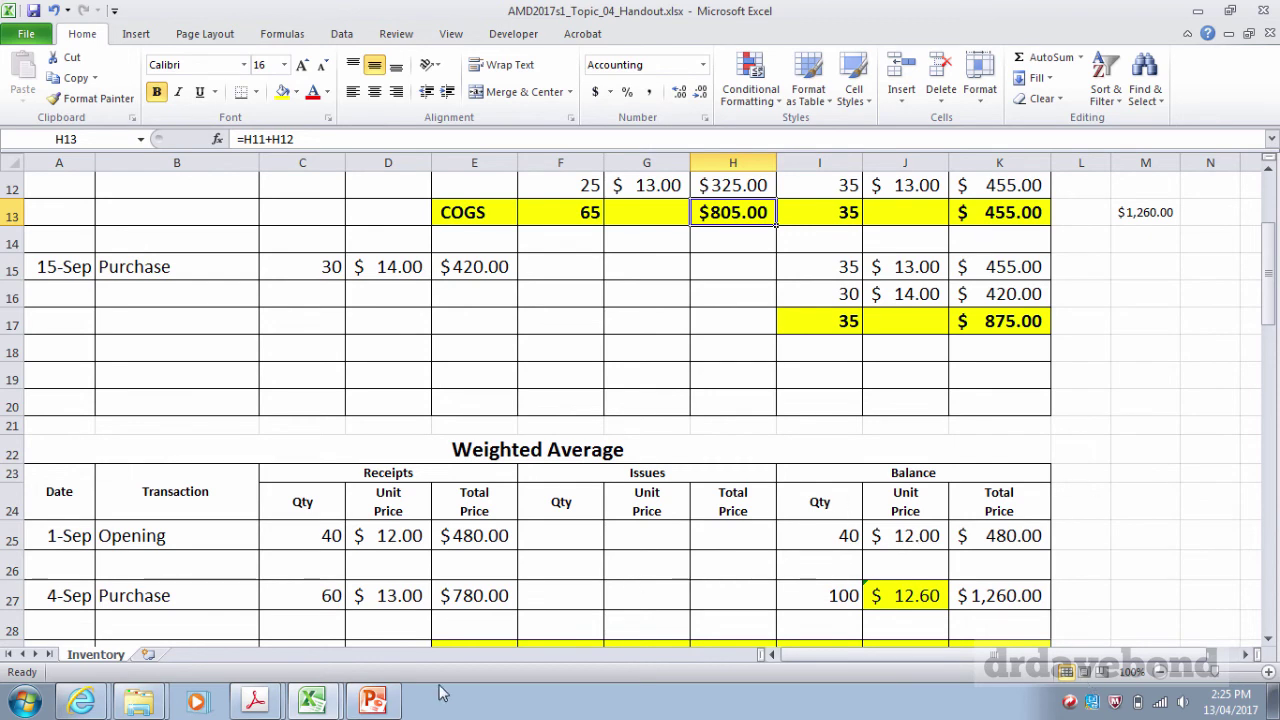
# Switch to the AMD2017s1_Topic_04_pres.pptx presentation in PowerPoint and run the slide show from the Illustration slide
pyautogui.click(371, 704)
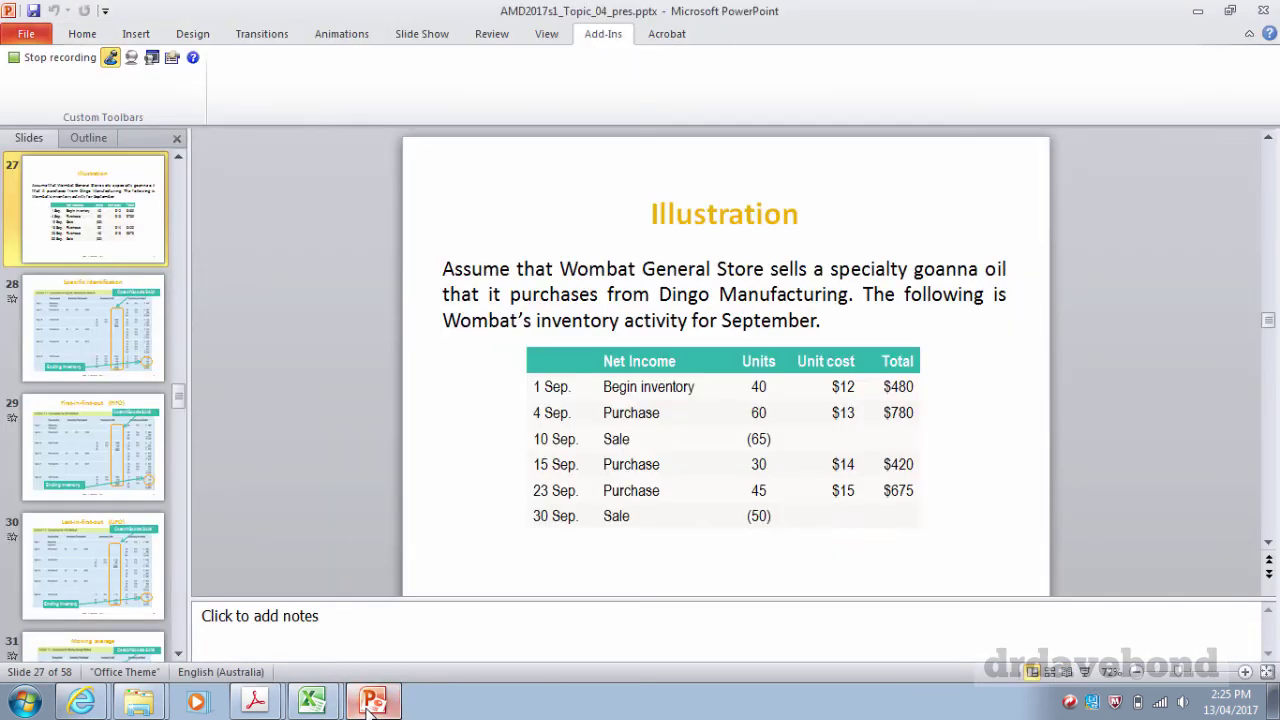
pyautogui.click(1093, 675)
pyautogui.click(1093, 678)
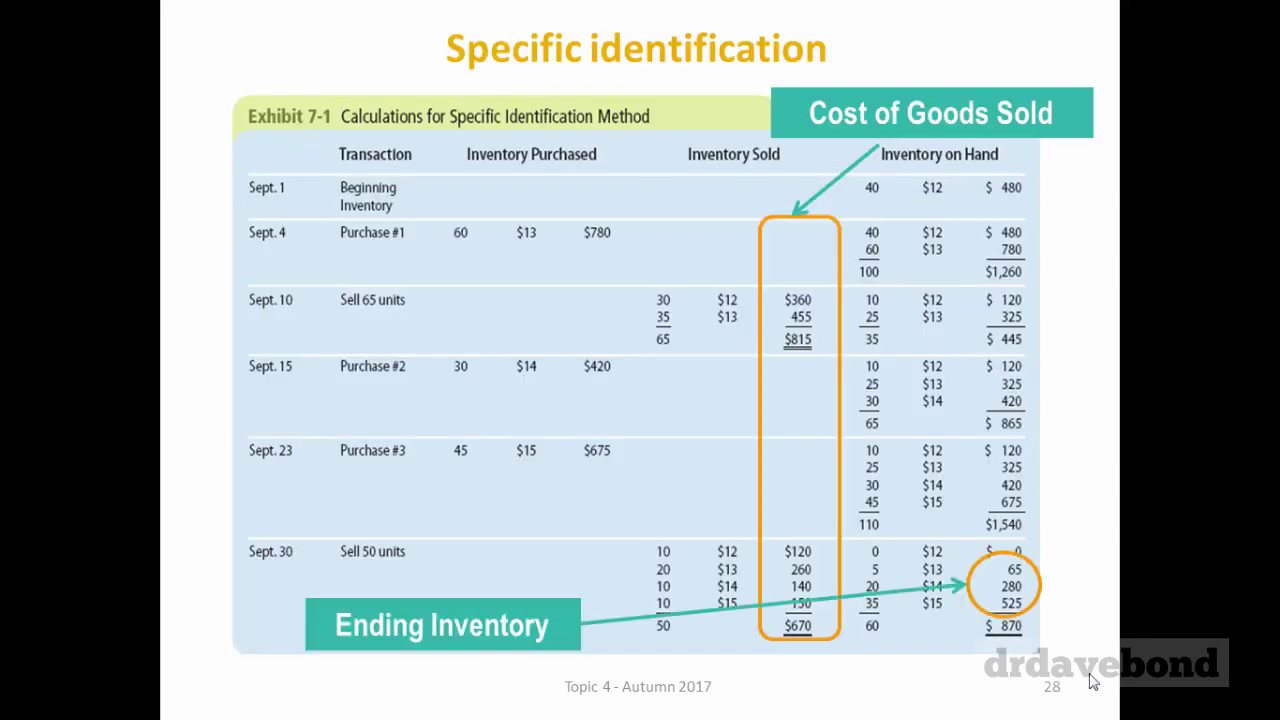
# Advance the slide show past the inventory costing slides to the LO6 Property, plant and equipment slide
pyautogui.click(1093, 680)
pyautogui.click(1093, 680)
pyautogui.click(1093, 680)
pyautogui.click(1093, 680)
pyautogui.click(1093, 680)
pyautogui.click(1093, 680)
pyautogui.click(1093, 680)
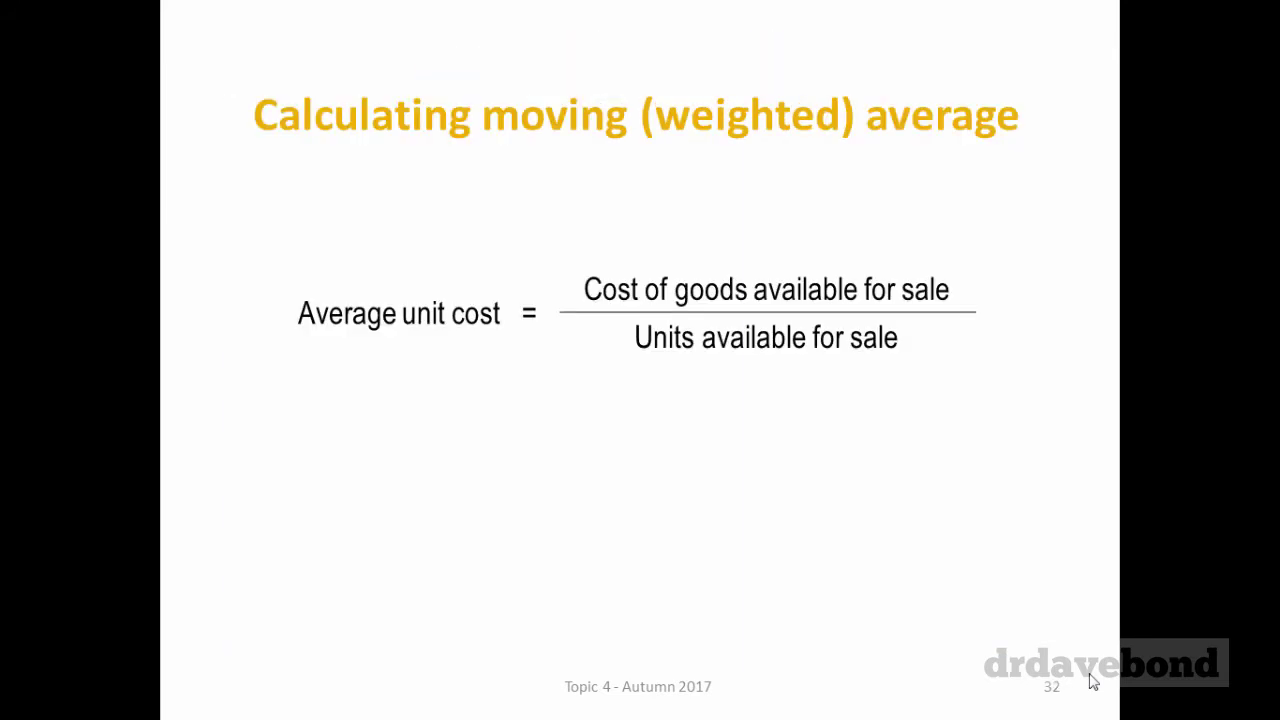
pyautogui.click(1093, 680)
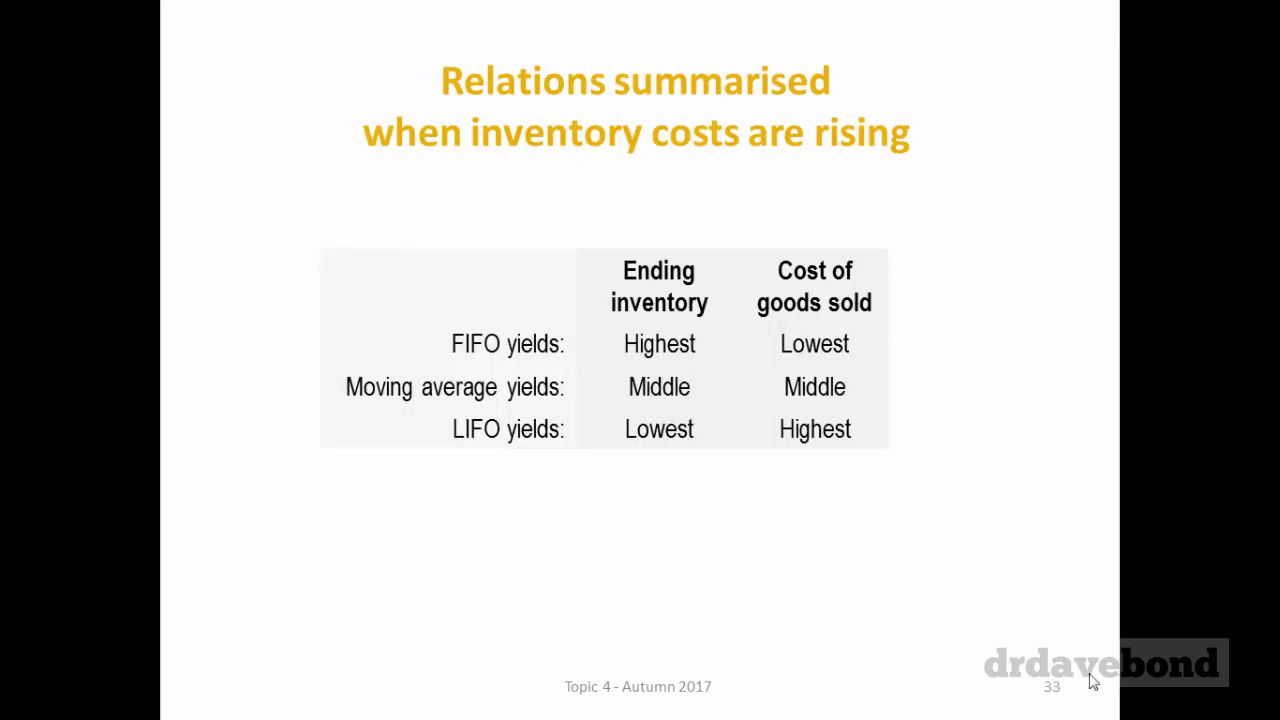
pyautogui.click(1093, 680)
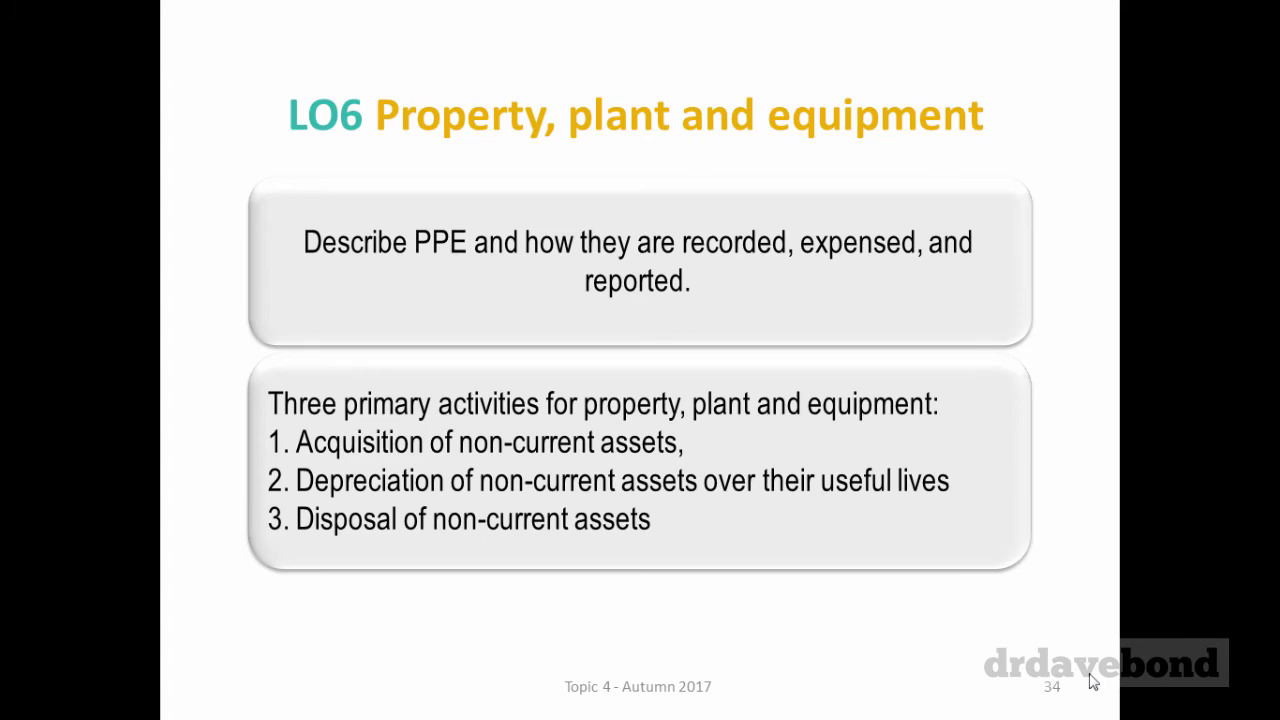